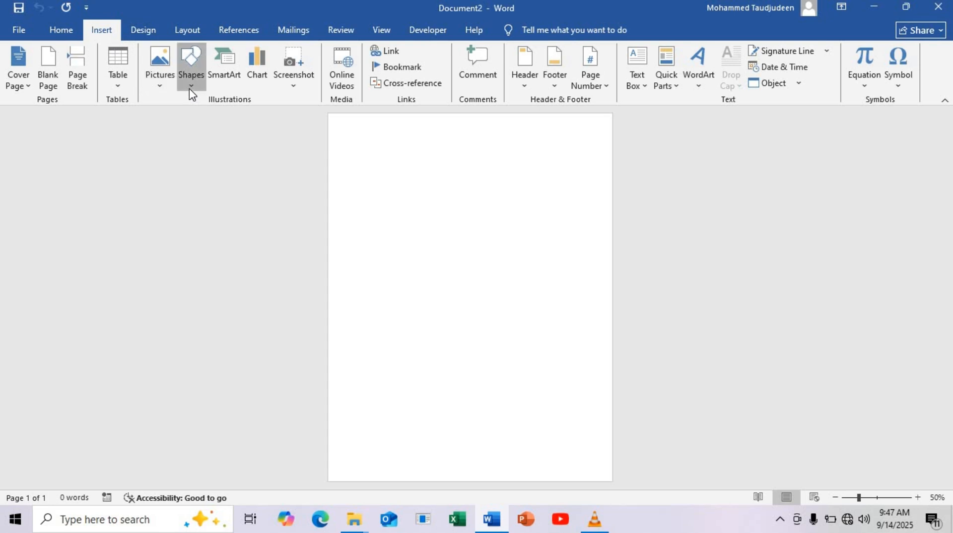
Draw a rectangle about 10.08" high and 7.6" wide, centred on the page to leave a narrow margin all around.
click(190, 88)
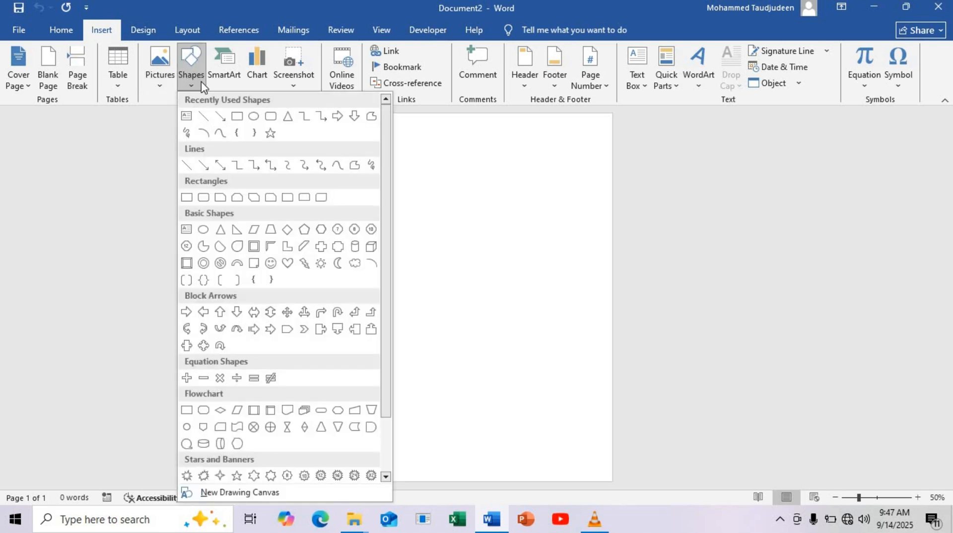
click(238, 122)
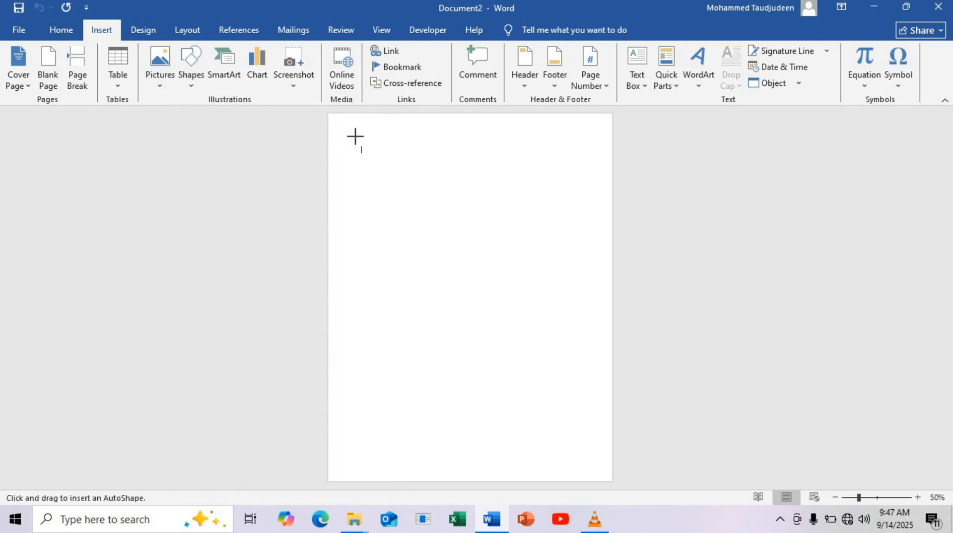
drag(356, 136, 597, 468)
drag(348, 132, 341, 129)
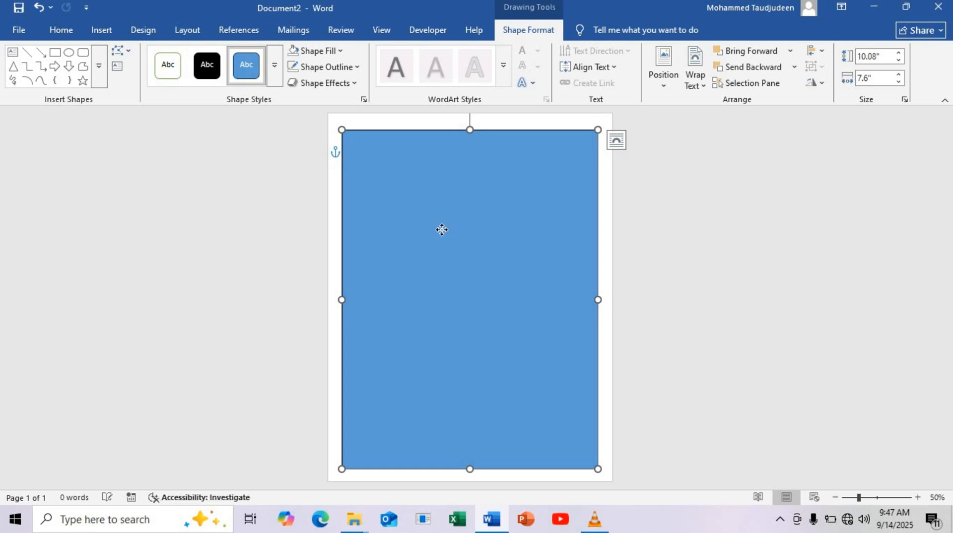
drag(440, 227, 441, 227)
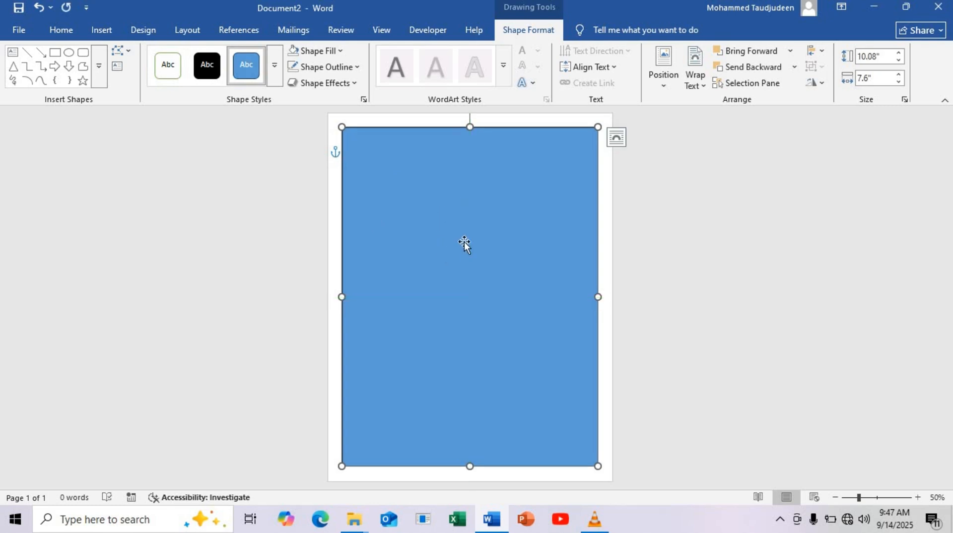
Remove the fill from the page-sized rectangle through its shape formatting options.
right_click(442, 196)
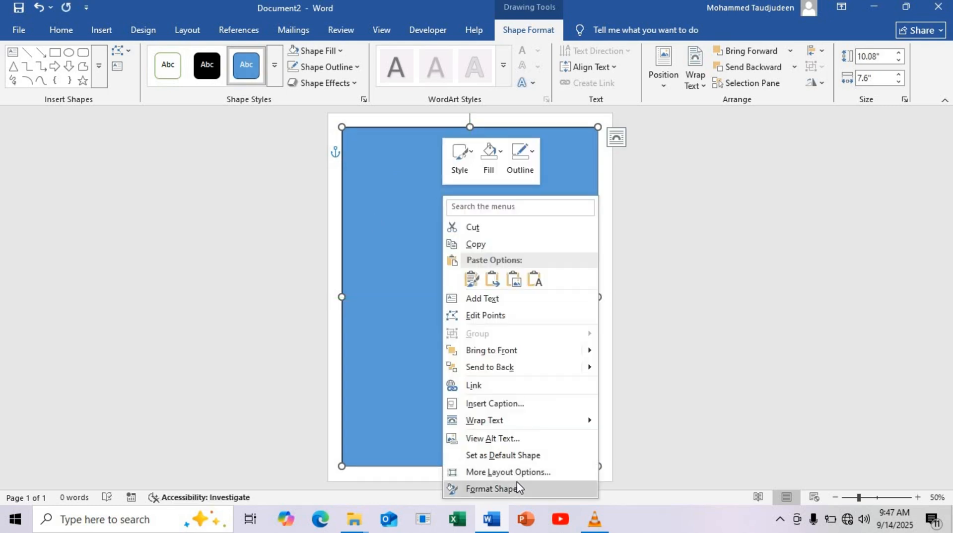
click(514, 487)
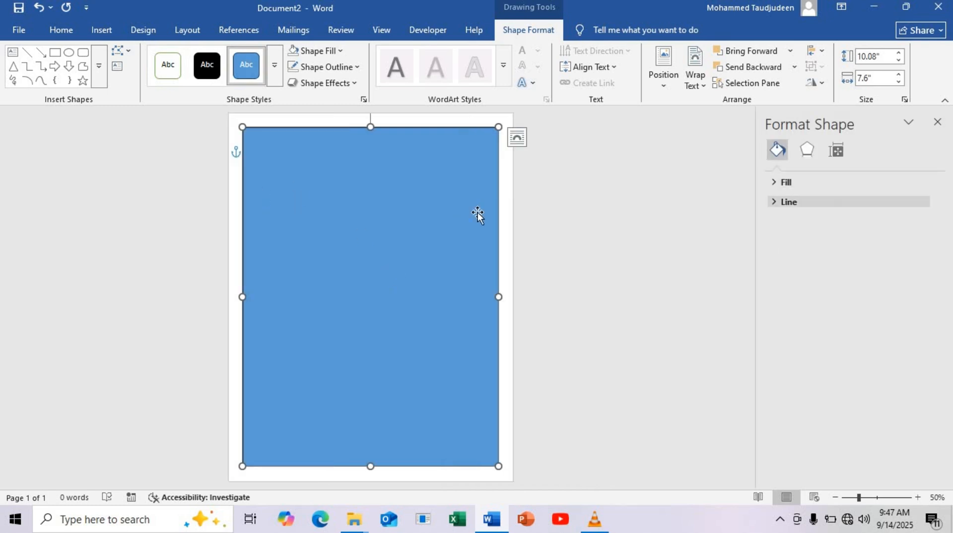
click(787, 187)
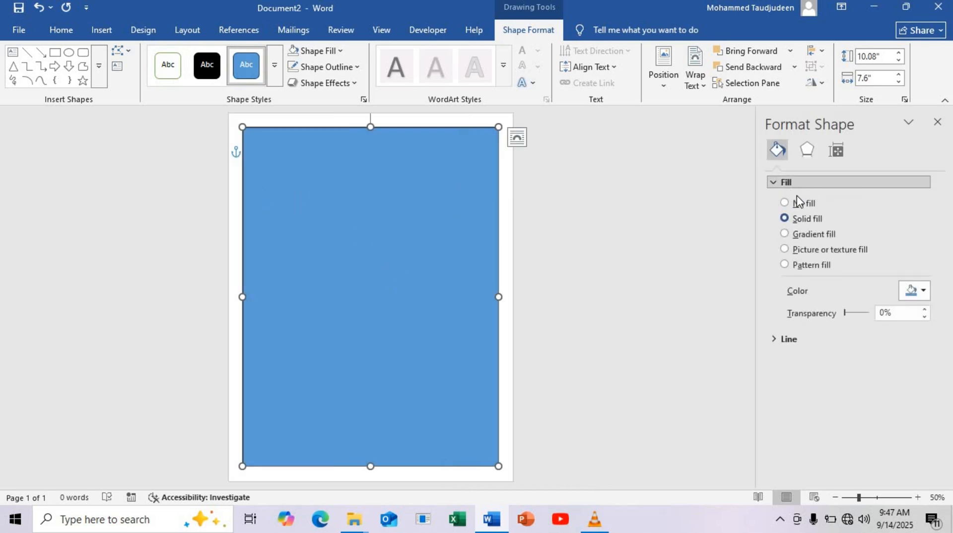
click(799, 203)
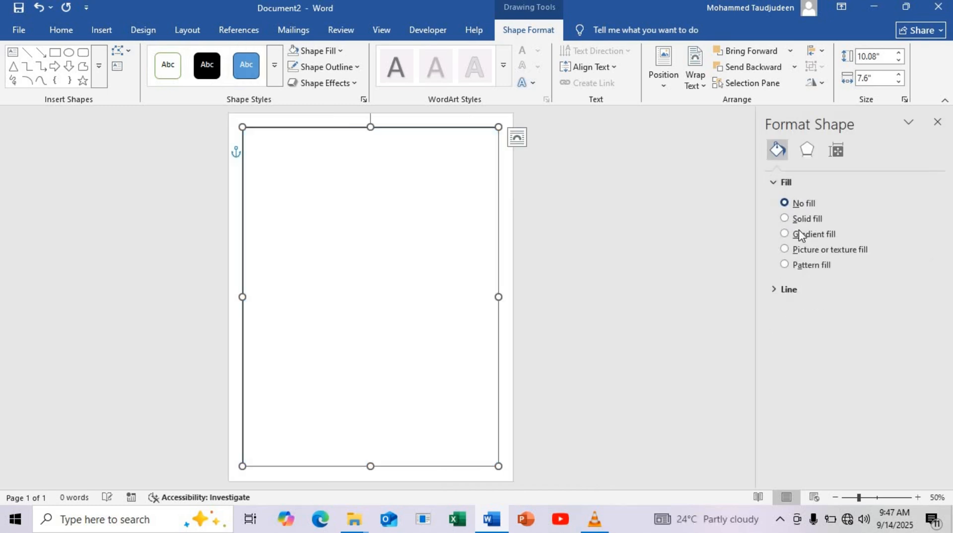
Set the rectangle's outline width to 8 pt.
click(783, 291)
scroll(786, 370, down, 3)
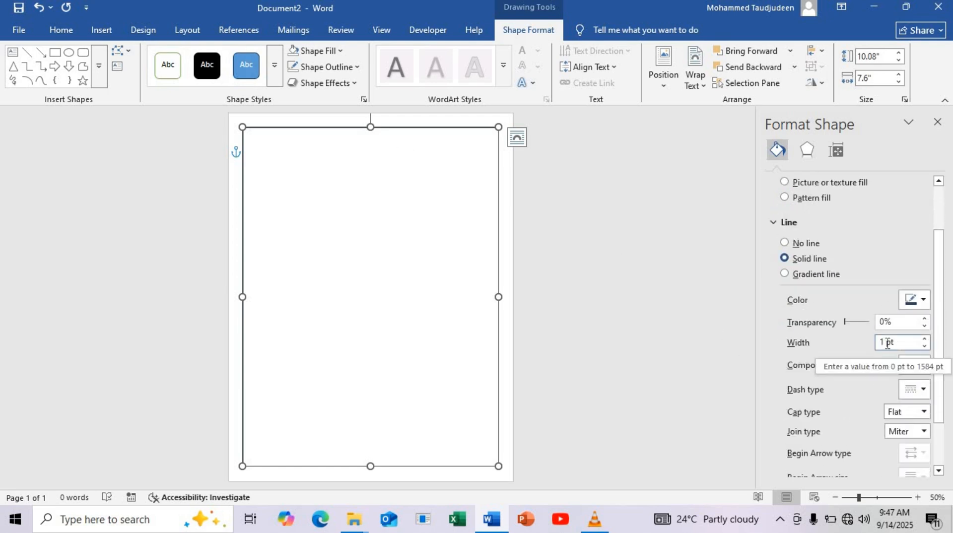
click(879, 344)
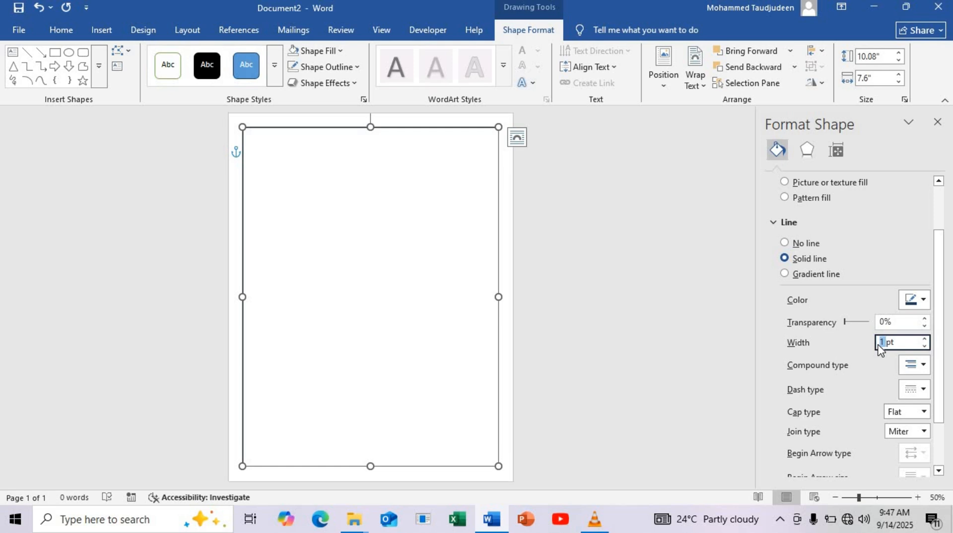
text(8)
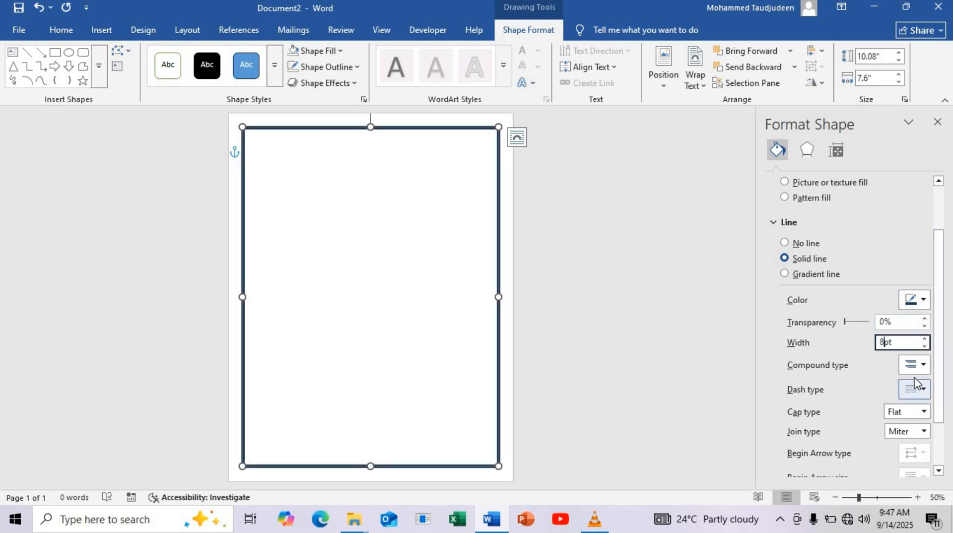
Change the rectangle's outline to a compound double line with a thick outer and a thin inner stroke.
click(921, 384)
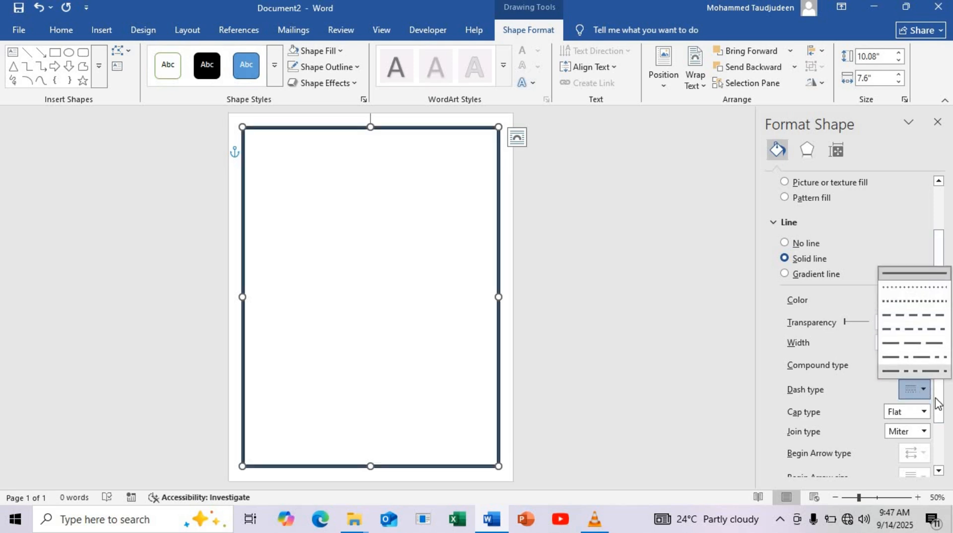
click(871, 406)
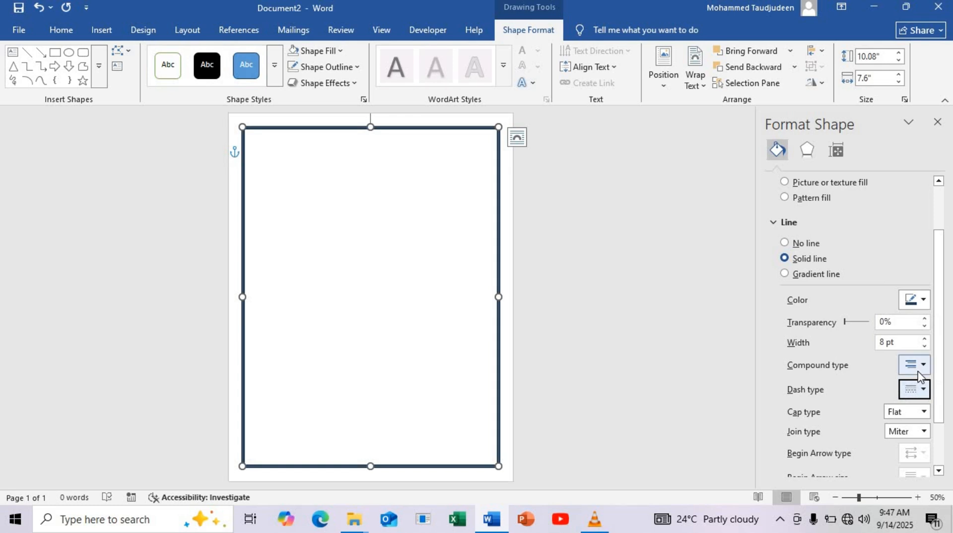
click(919, 372)
click(928, 420)
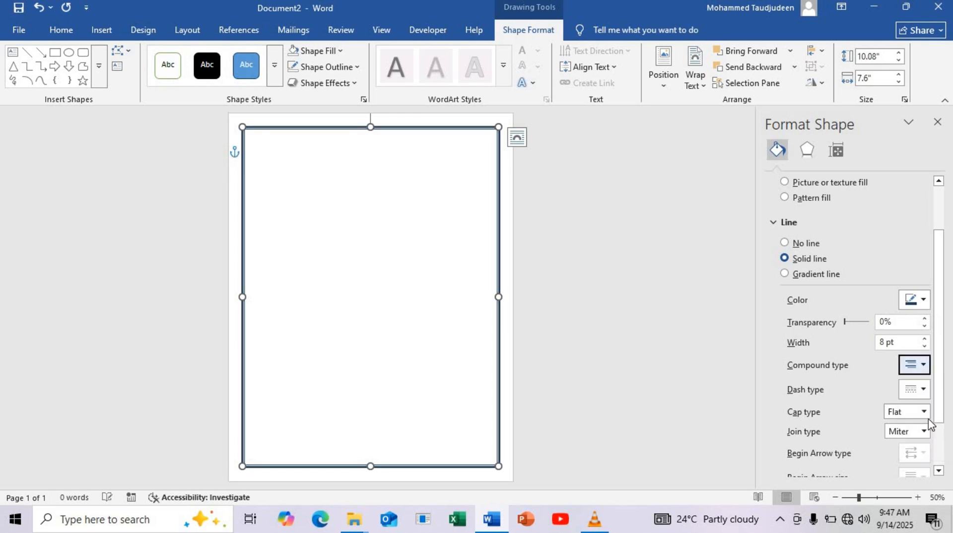
click(400, 307)
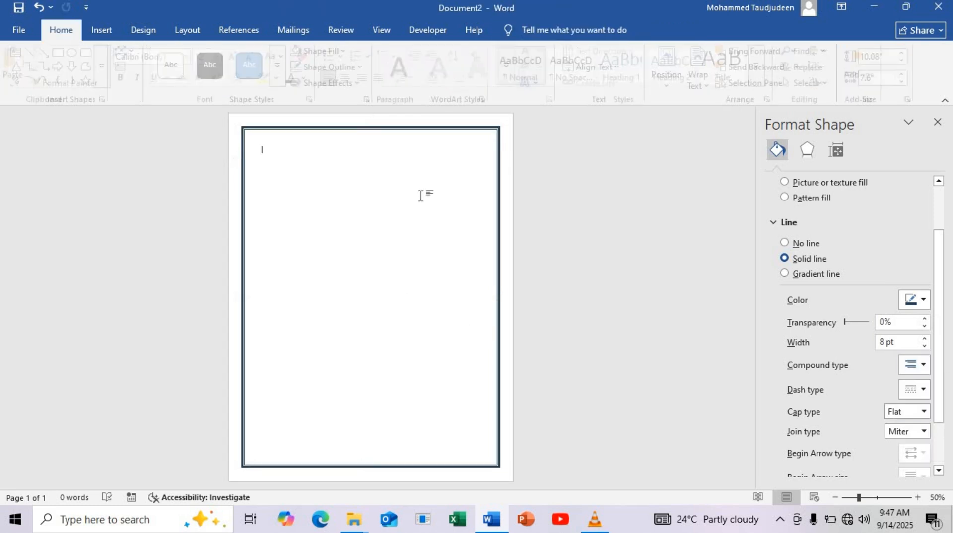
Set the rectangle border's line colour to Black, Text 1.
click(497, 155)
click(922, 367)
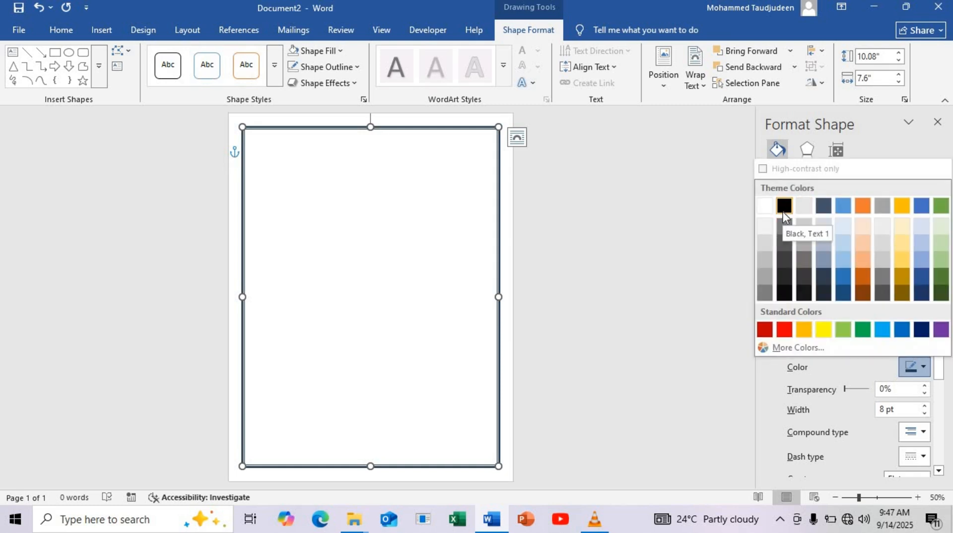
click(782, 211)
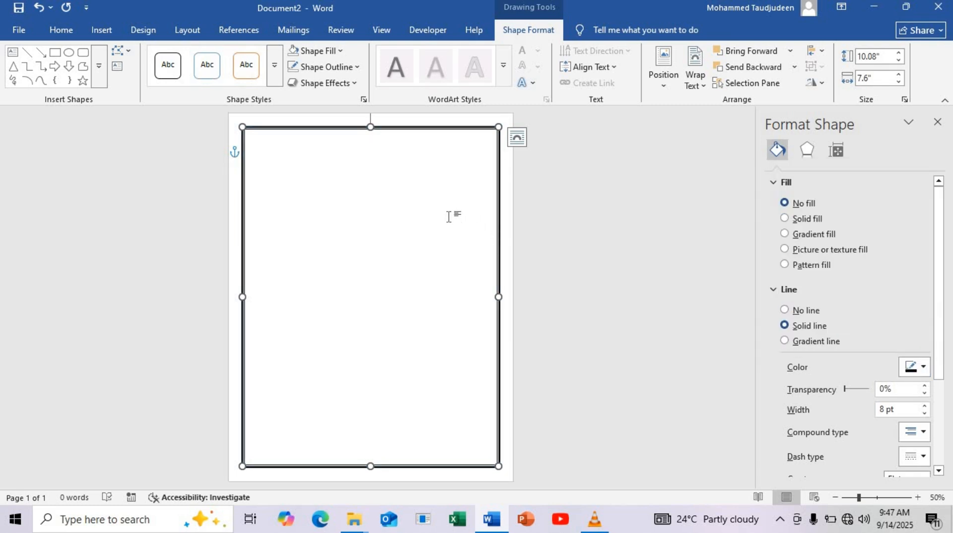
click(418, 164)
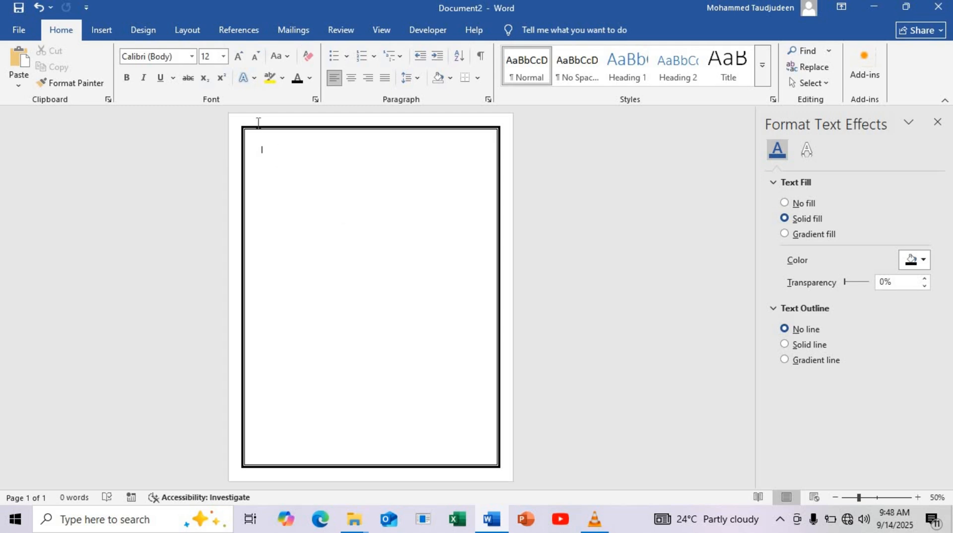
Draw a text box about 1" high and 2.19" wide in the upper part of the bordered page.
click(116, 29)
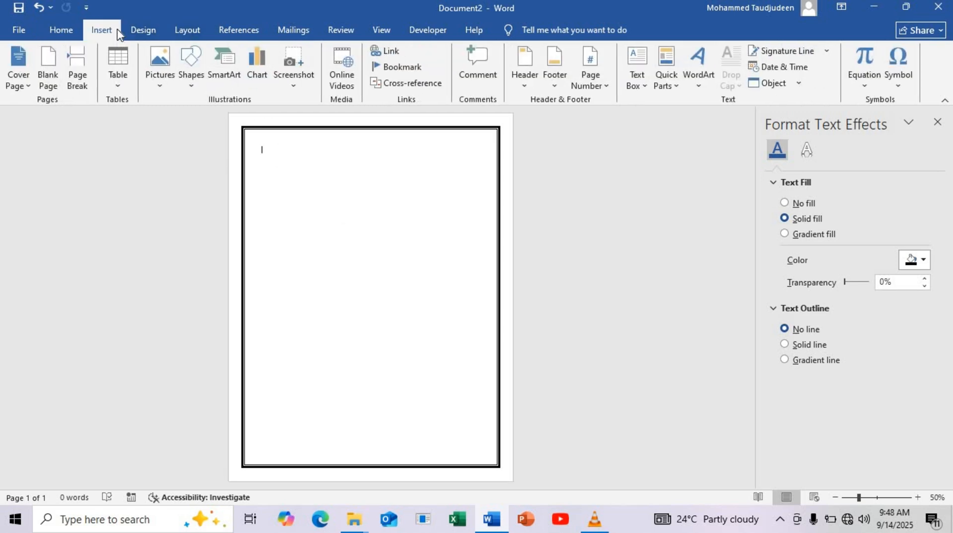
click(638, 84)
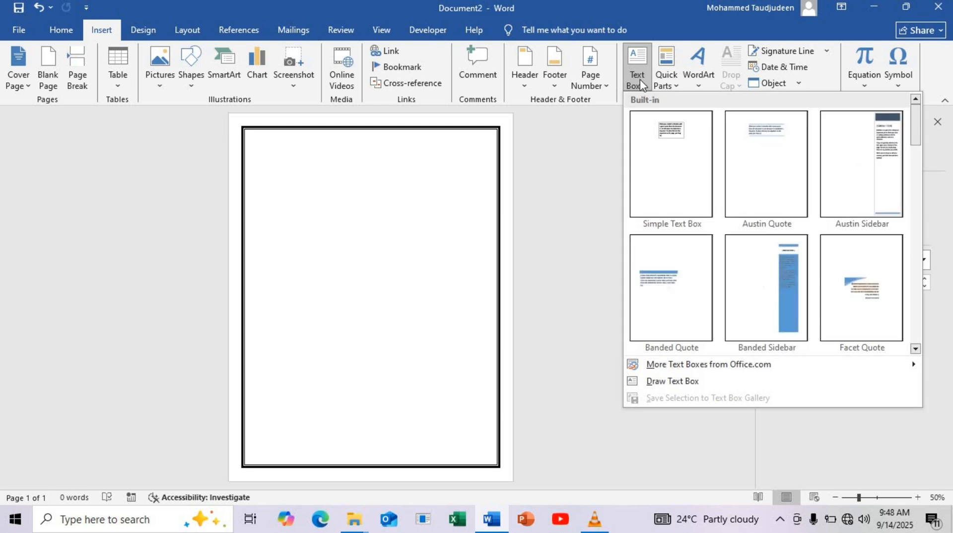
click(679, 389)
click(334, 178)
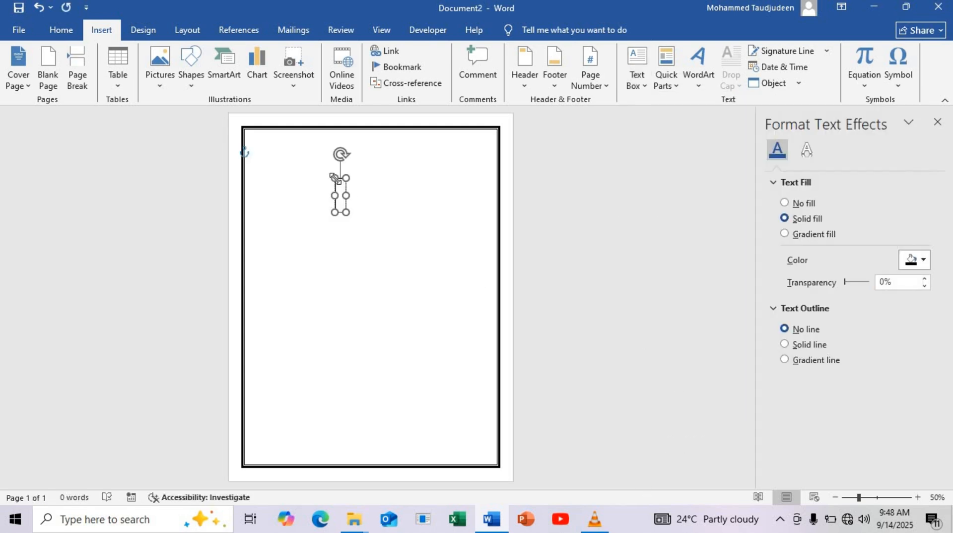
drag(358, 197, 409, 196)
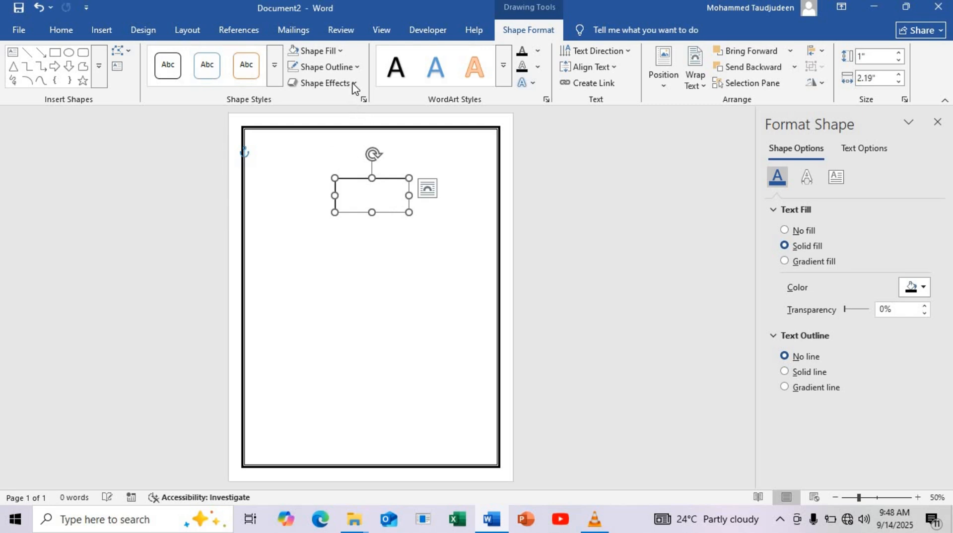
Remove both the outline and the fill from the new text box.
click(355, 67)
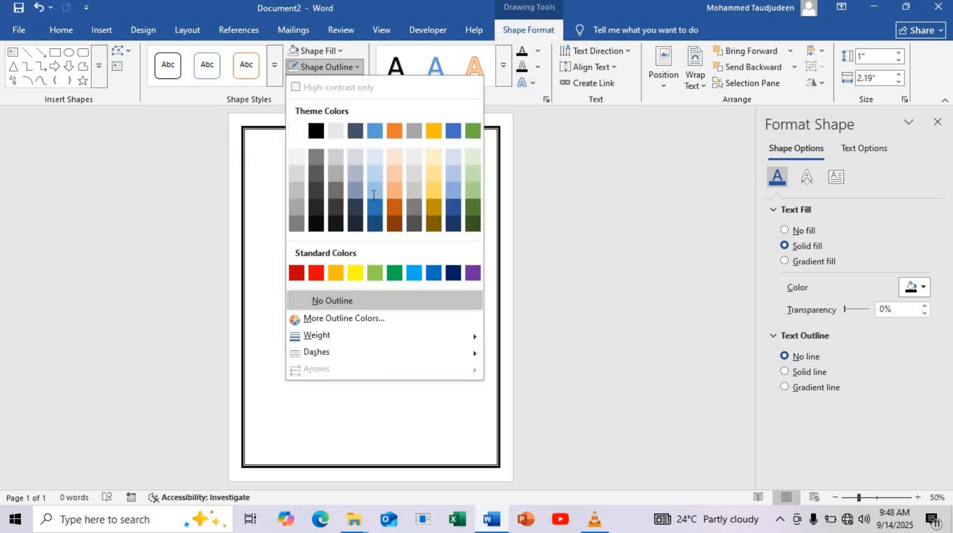
click(376, 299)
click(338, 51)
click(340, 280)
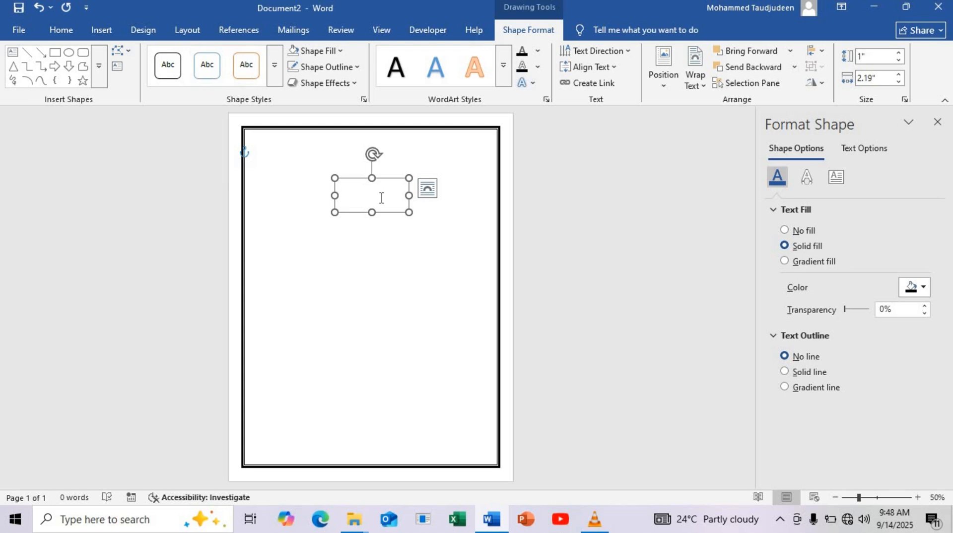
Enter INVOICE in the text box and delete the blank line beneath it.
click(377, 189)
text(INVOICE)
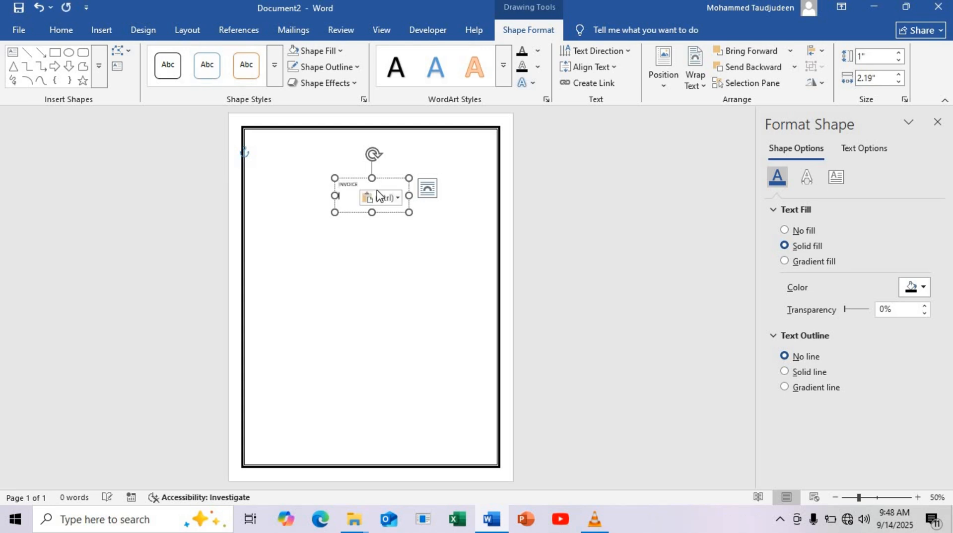
key(ctrl+a)
key(ctrl+c)
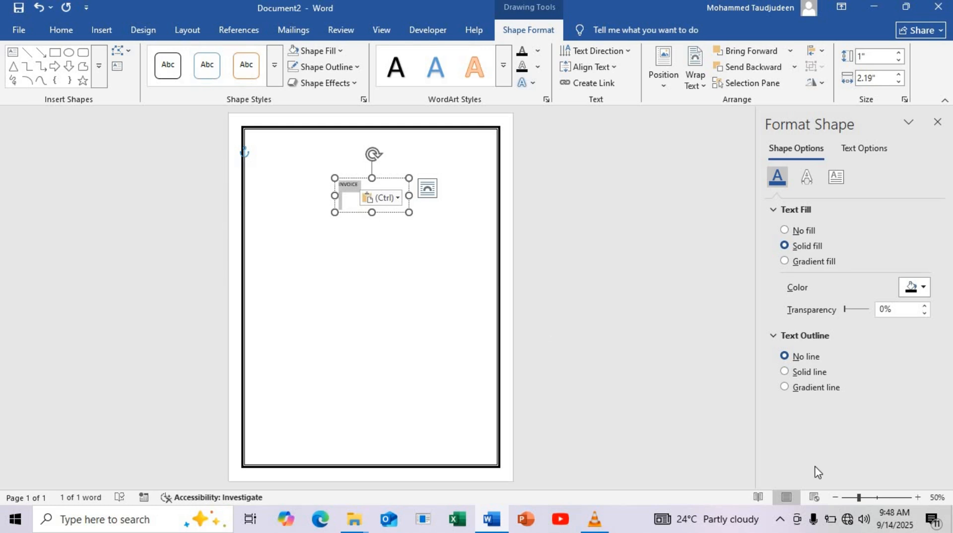
click(870, 499)
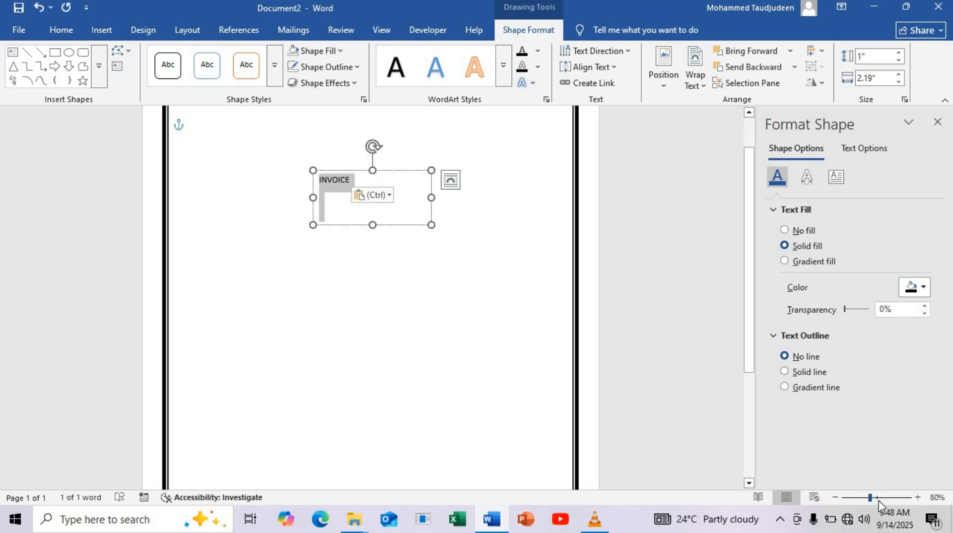
key(ctrl+v)
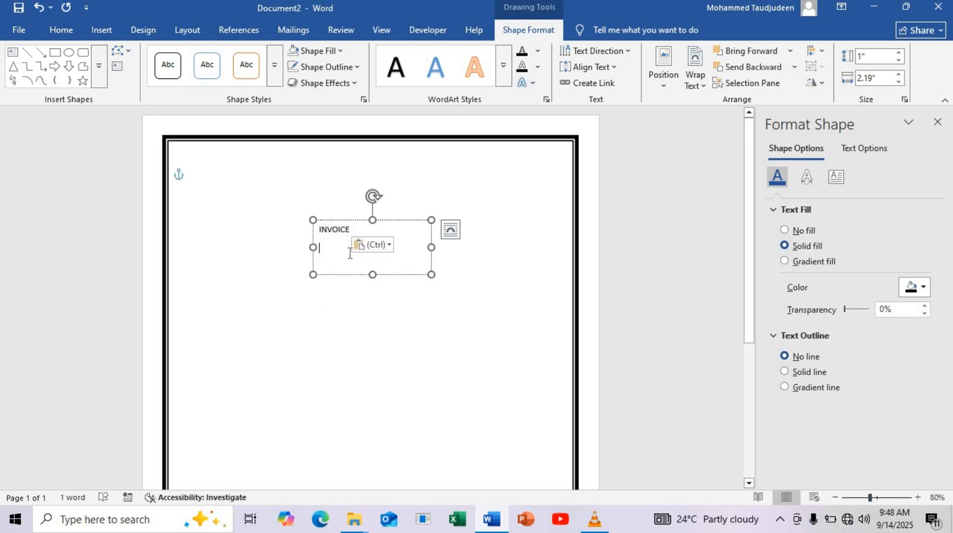
key(BackSpace)
Format the INVOICE text in Bernard MT Condensed at size 36 and centre it in its box.
key(ctrl+a)
ctrl+scroll(350, 238, up, 1)
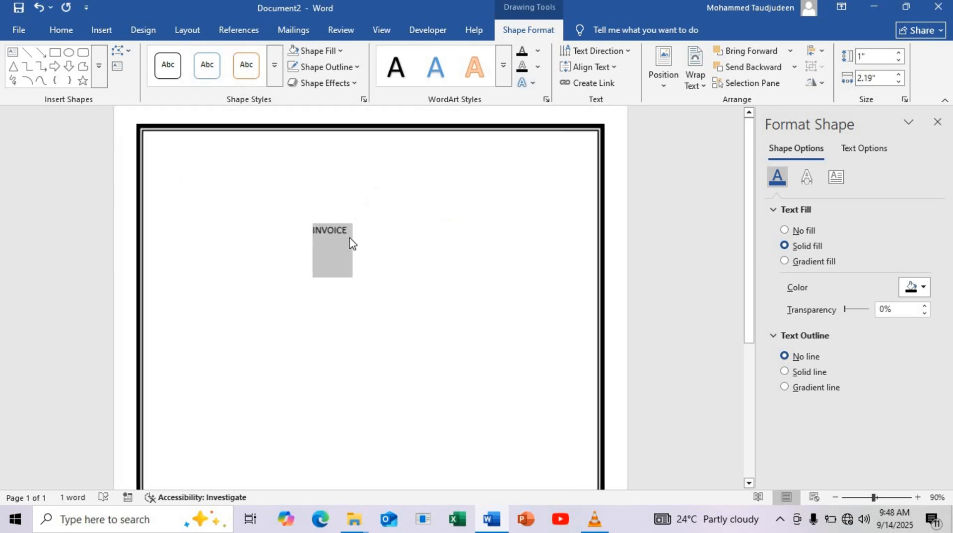
click(63, 27)
click(179, 59)
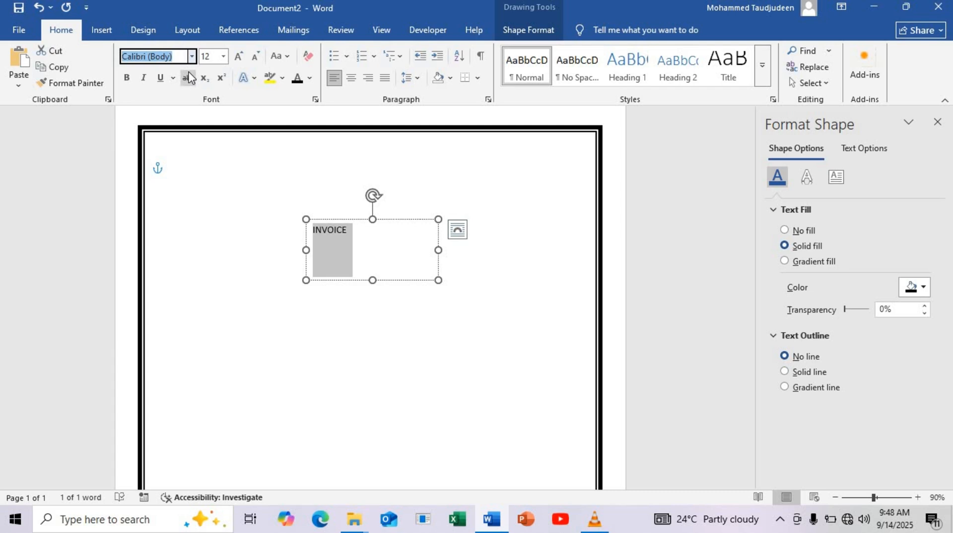
text(Bernard MT Cond)
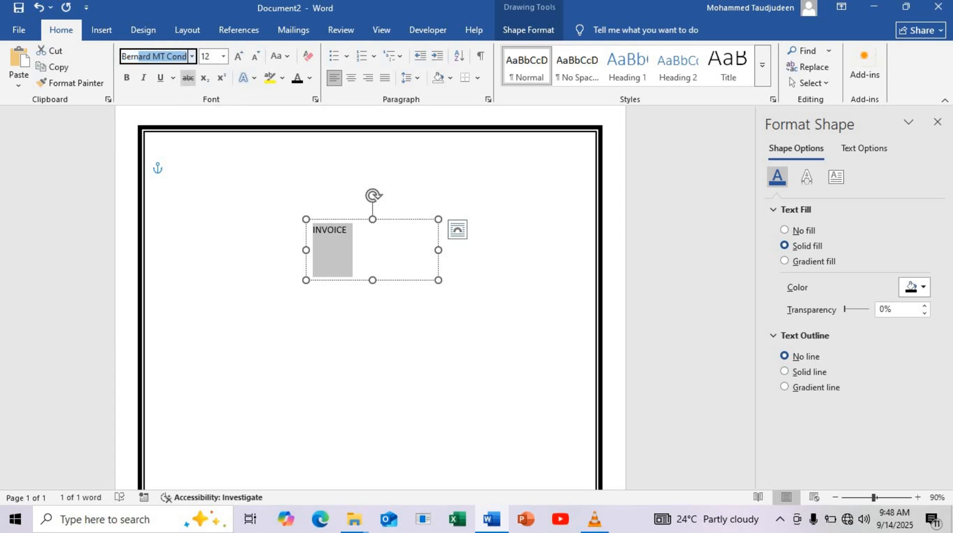
key(Return)
click(223, 56)
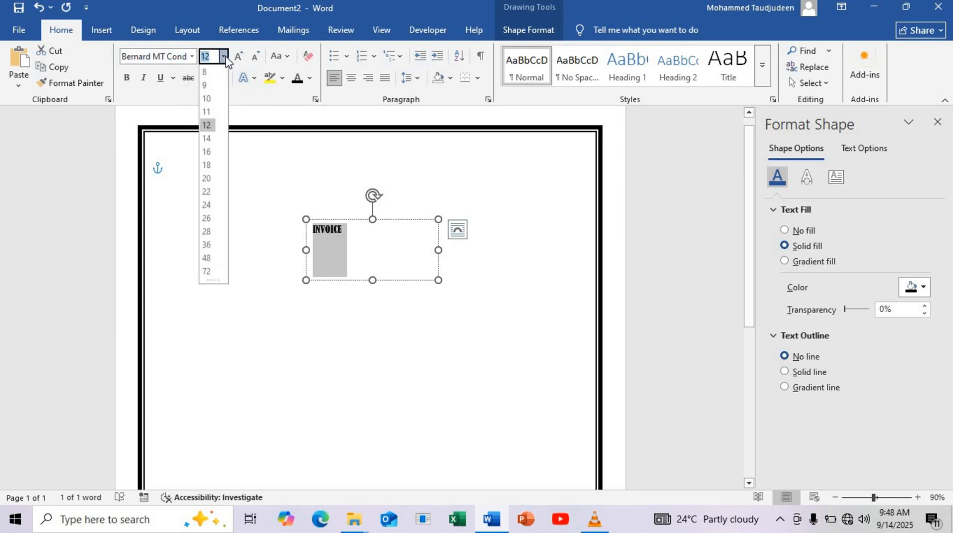
click(208, 245)
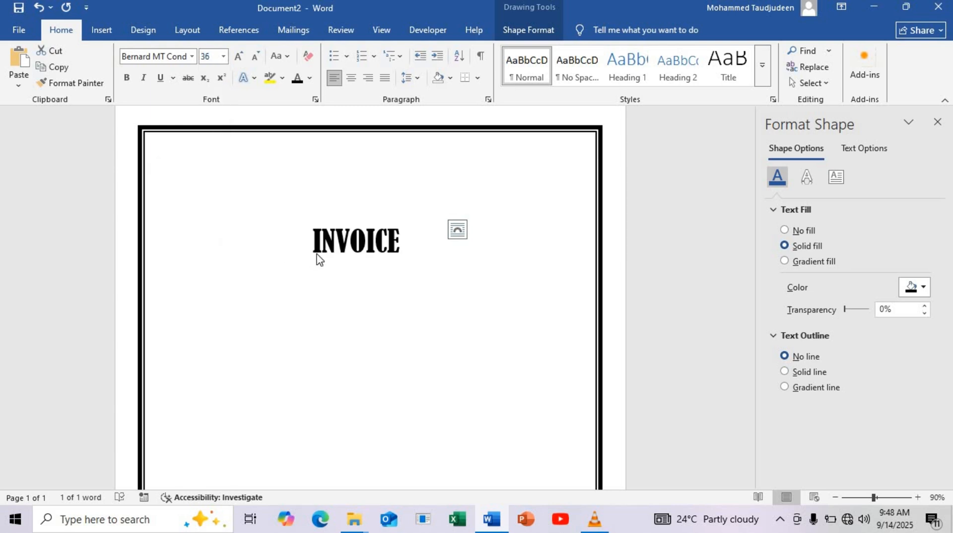
click(350, 77)
Move the INVOICE text box to the border's upper-left corner and place a copy of it near the right border.
drag(443, 257, 270, 184)
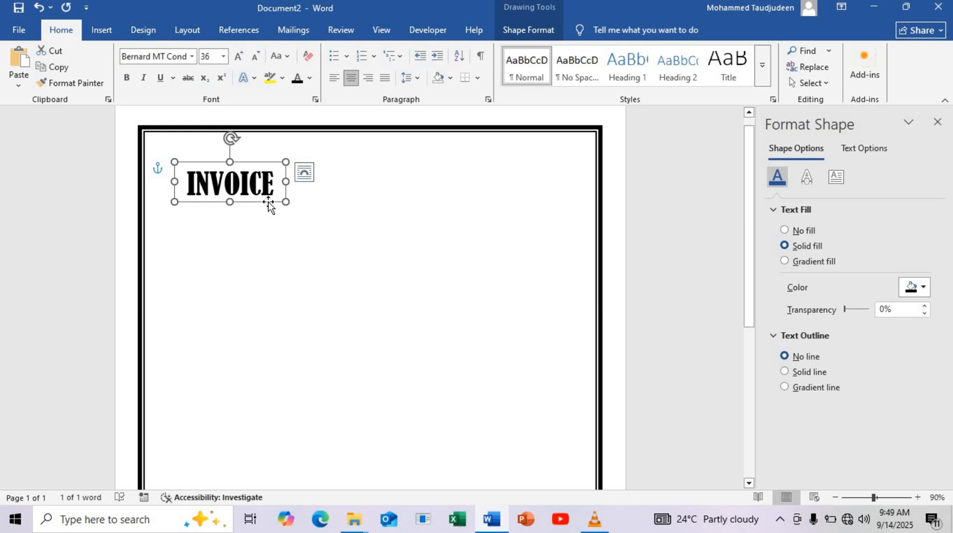
ctrl+drag(268, 201, 534, 221)
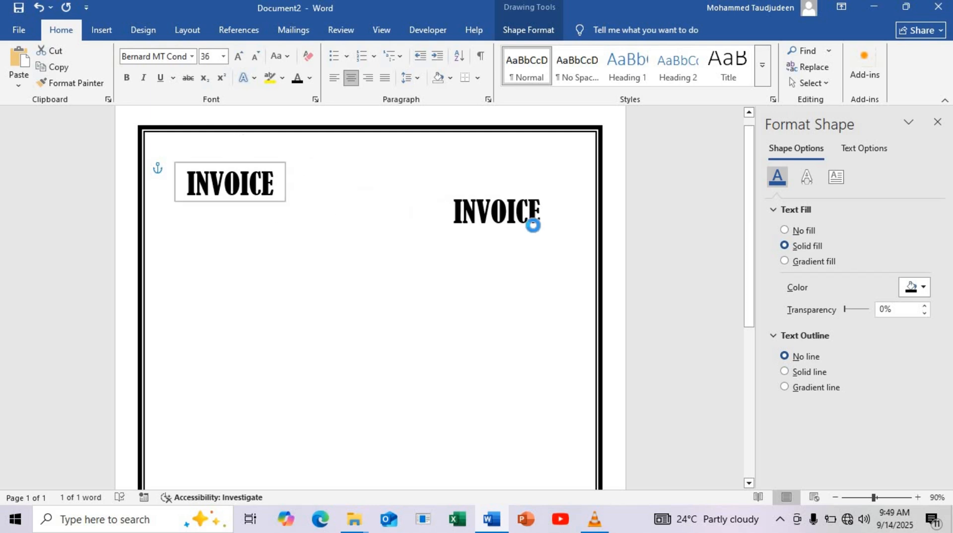
Clear the text of the copied INVOICE box and set its font to Bahnschrift SemiBold at size 16.
click(509, 223)
double_click(510, 224)
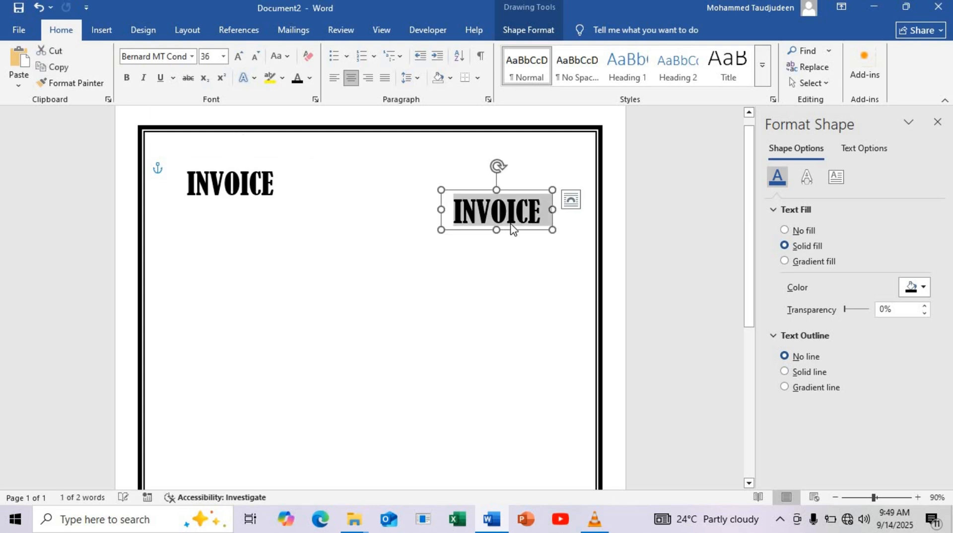
key(Delete)
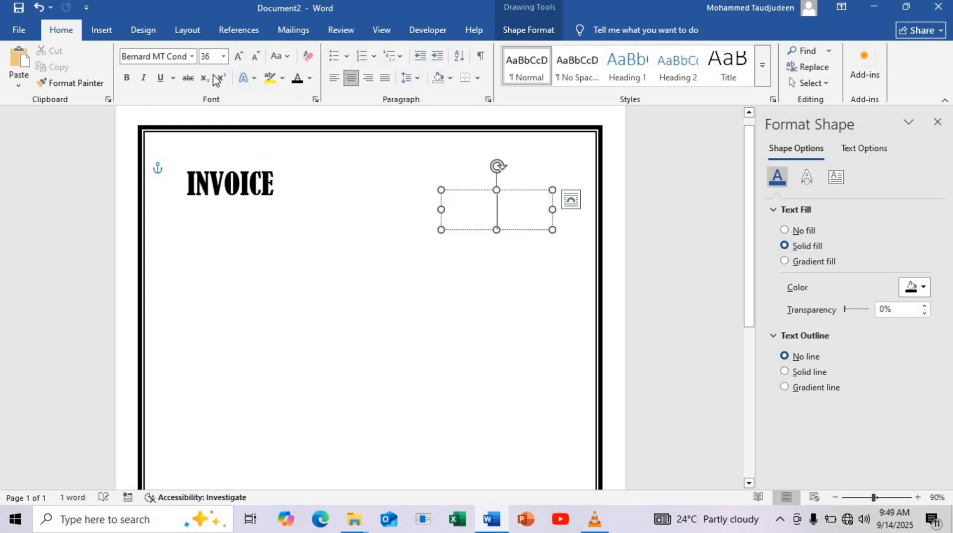
click(192, 56)
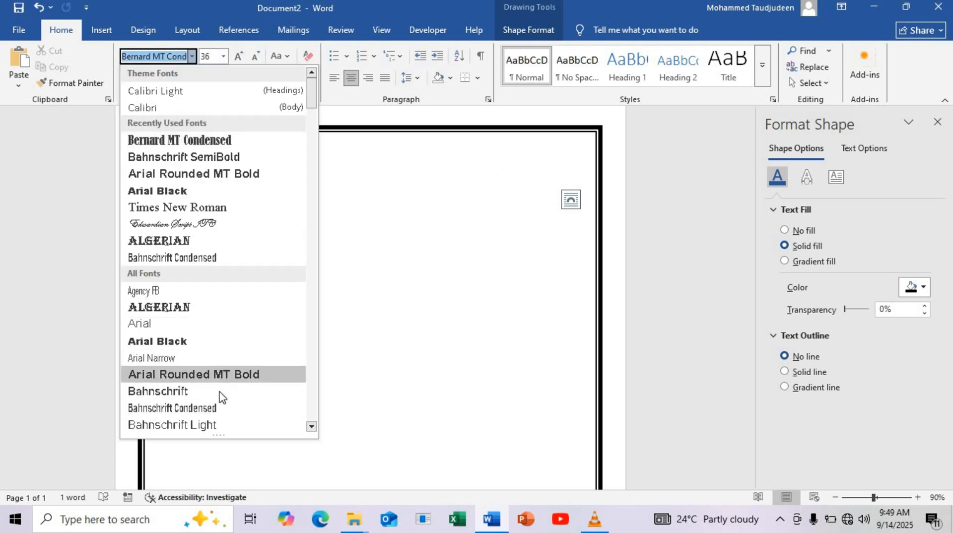
click(223, 157)
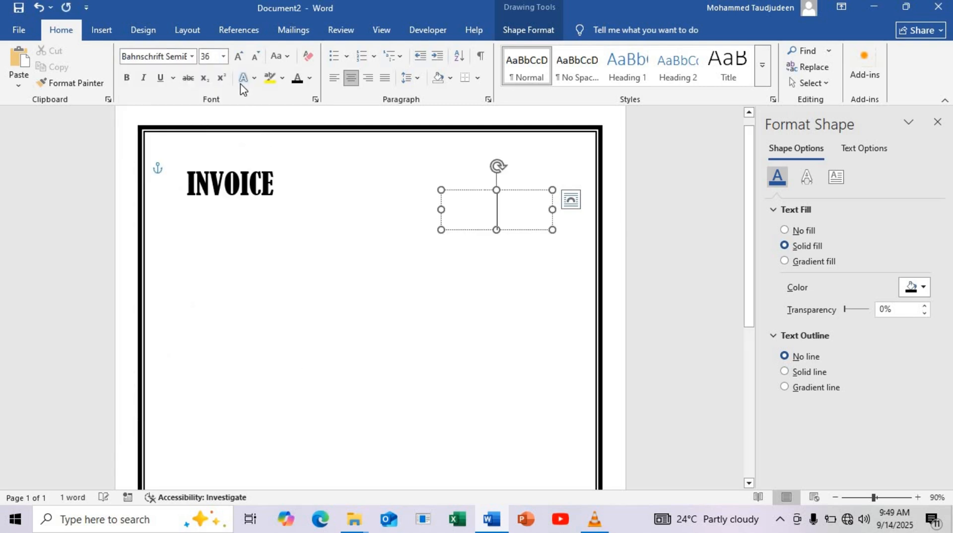
click(224, 56)
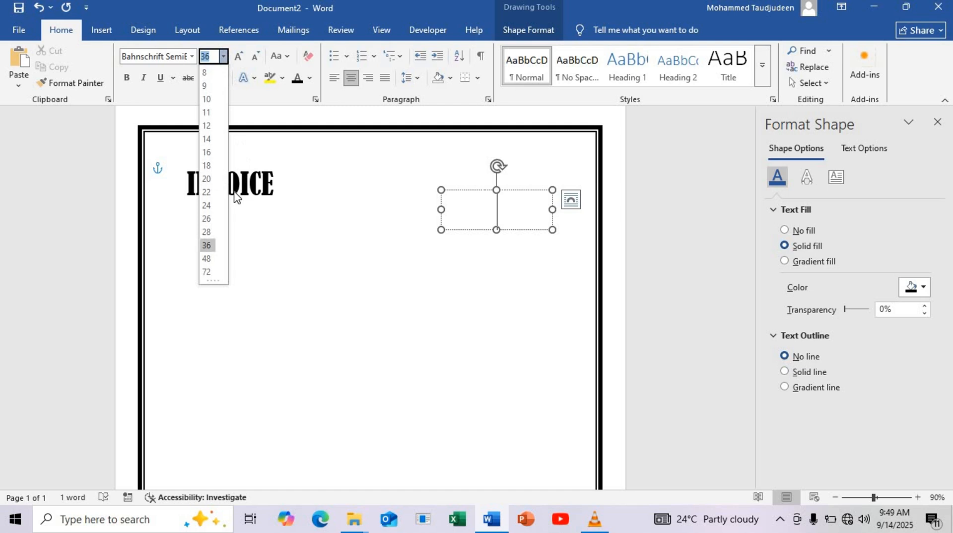
click(224, 157)
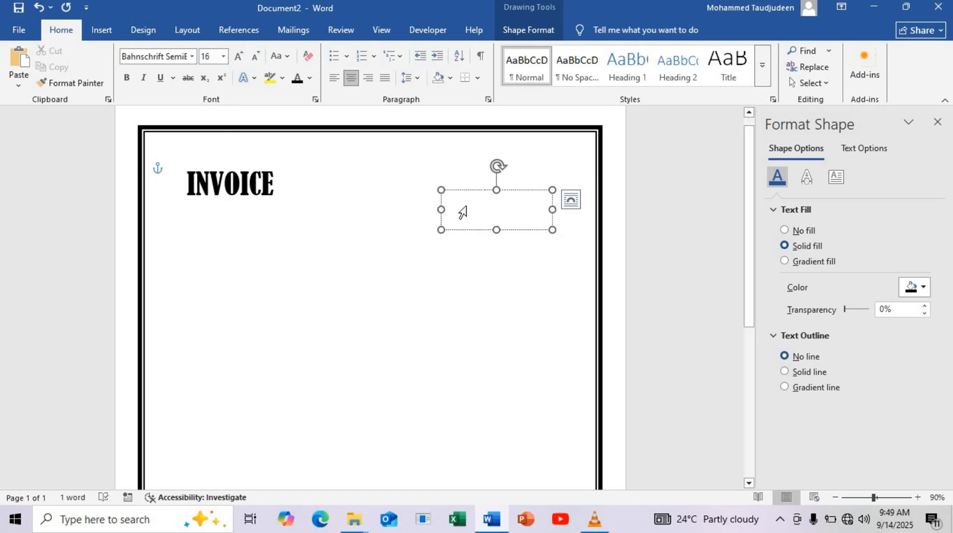
Enter YOUR BUSINESS NAME, widen the box to fit it on one line, start a new line and extend the box downward.
text(Y)
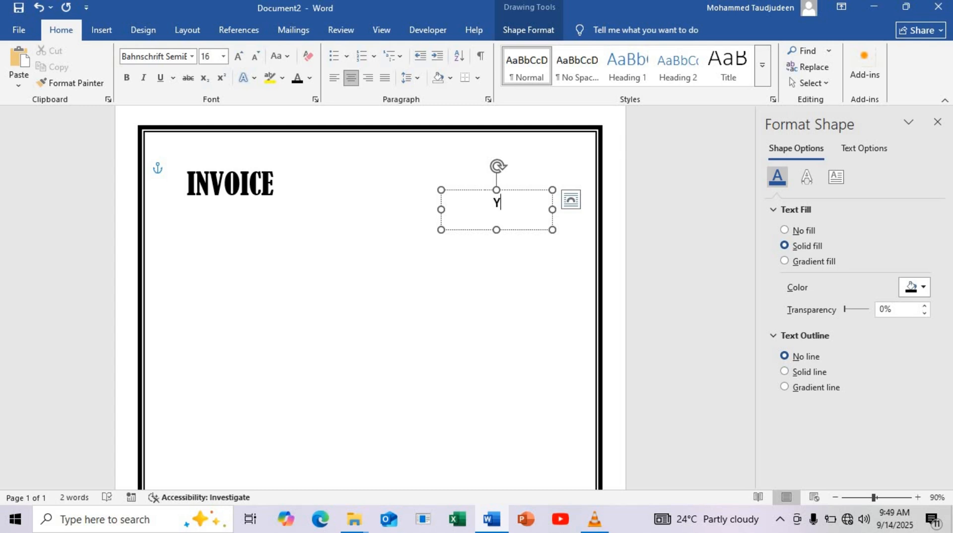
text(OUR BU)
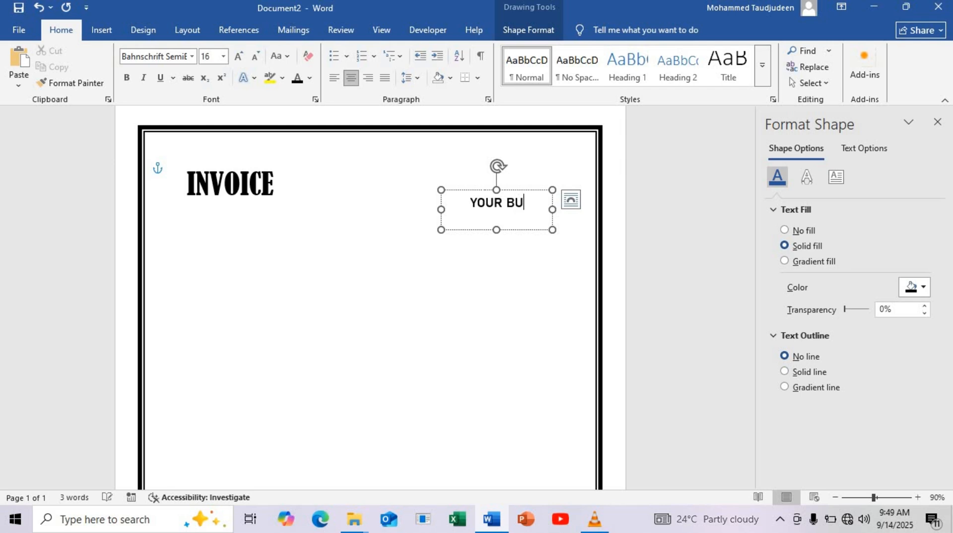
text(SINESS NAME)
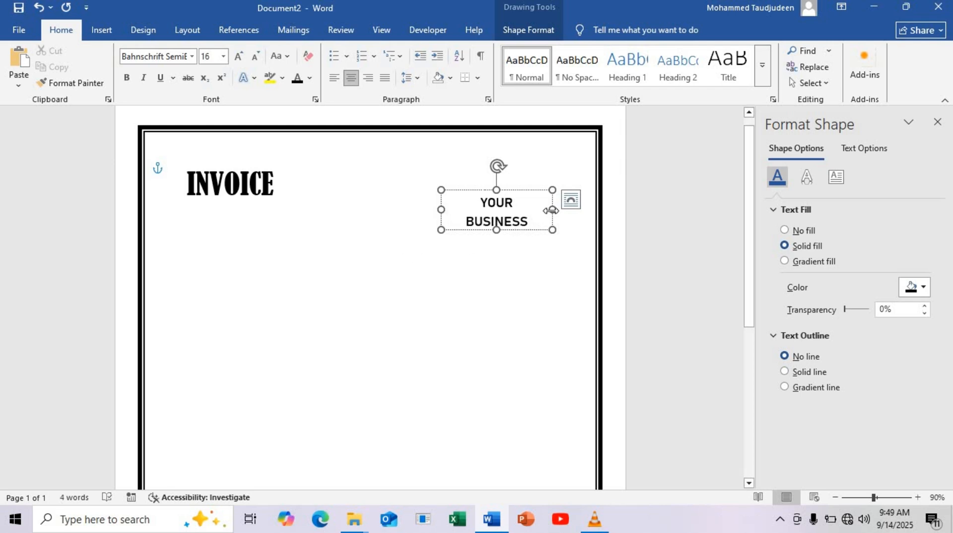
drag(550, 210, 596, 211)
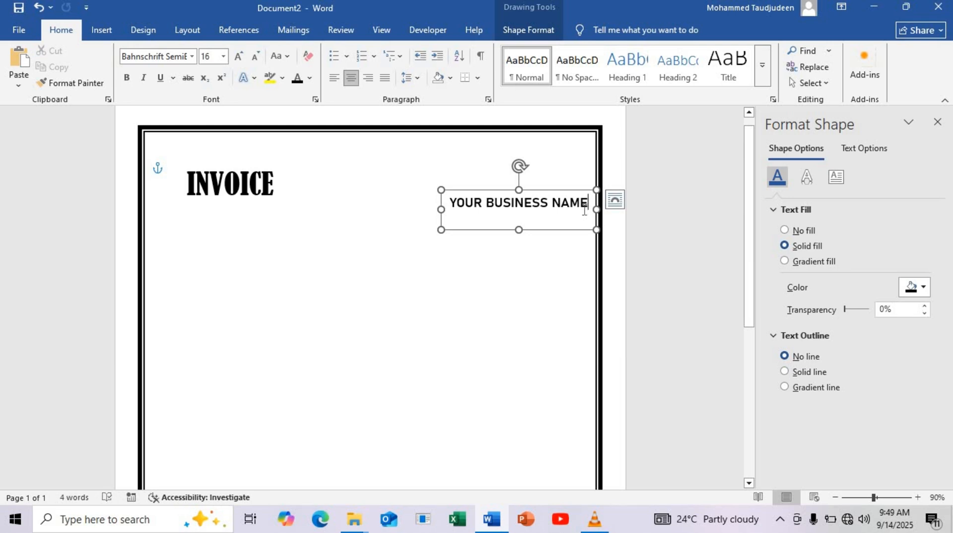
key(Return)
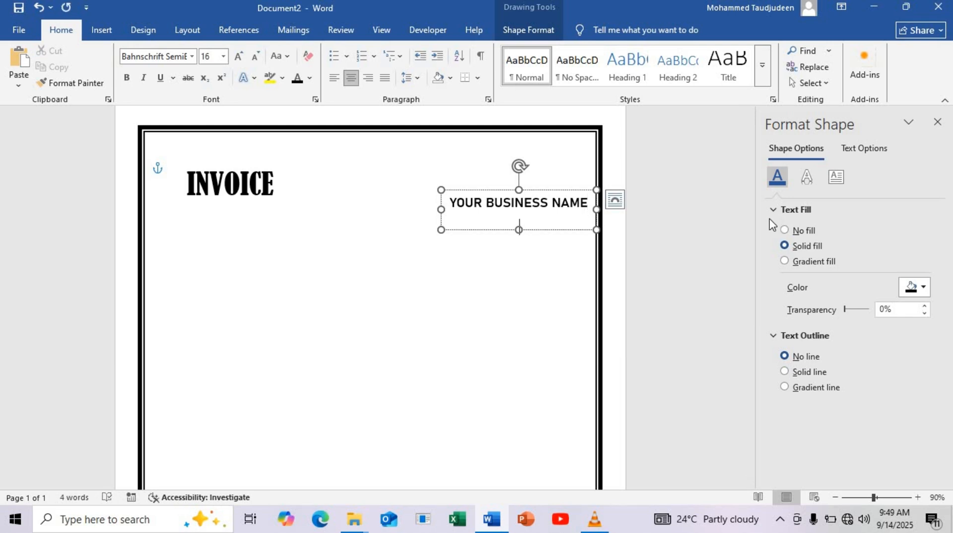
drag(518, 231, 541, 330)
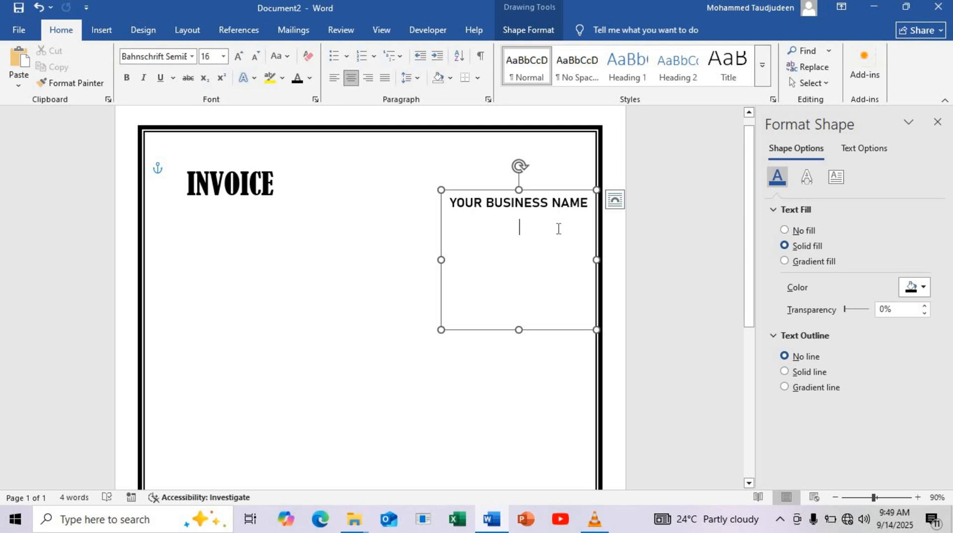
Enter COMPANY NAME on the line below YOUR BUSINESS NAME.
text(C.OM)
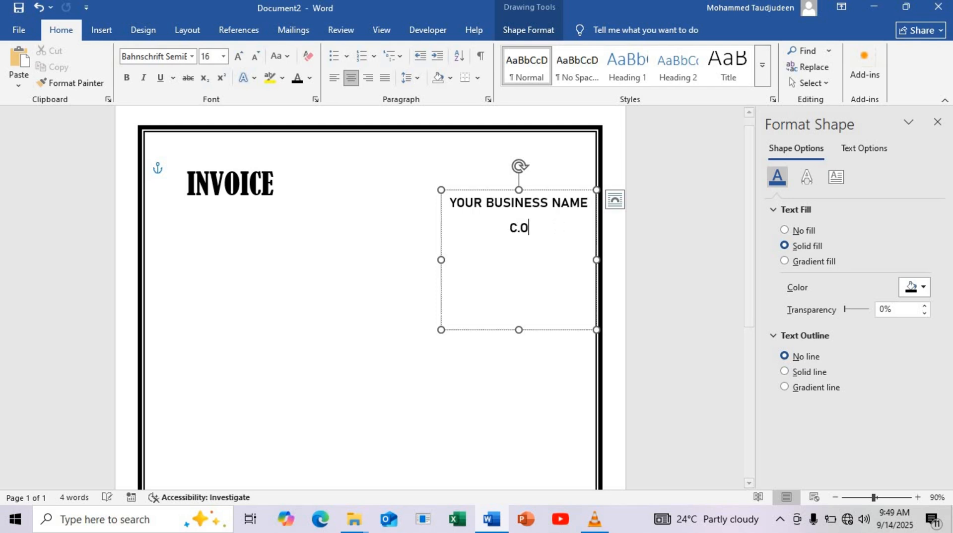
key(BackSpace)
key(BackSpace)
key(BackSpace)
text(OMO)
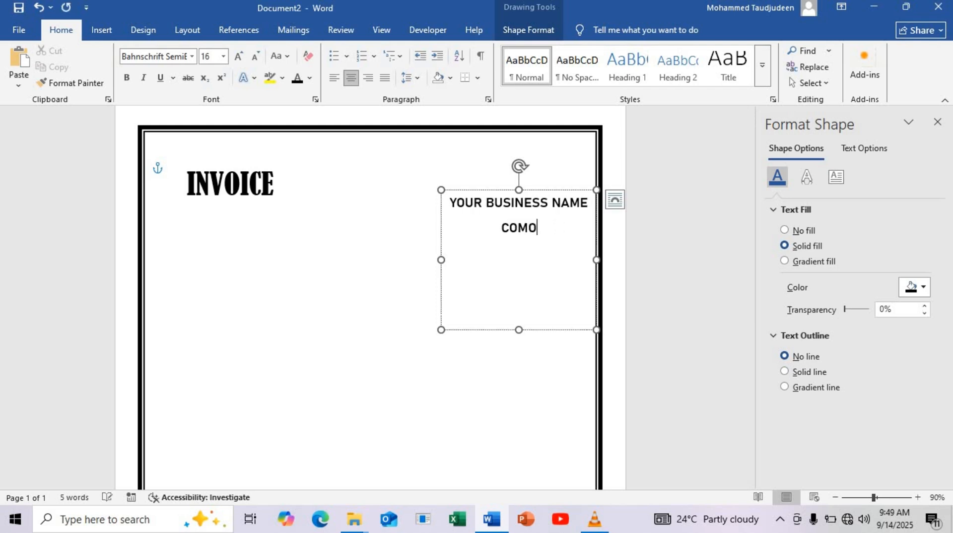
key(BackSpace)
text(OAN)
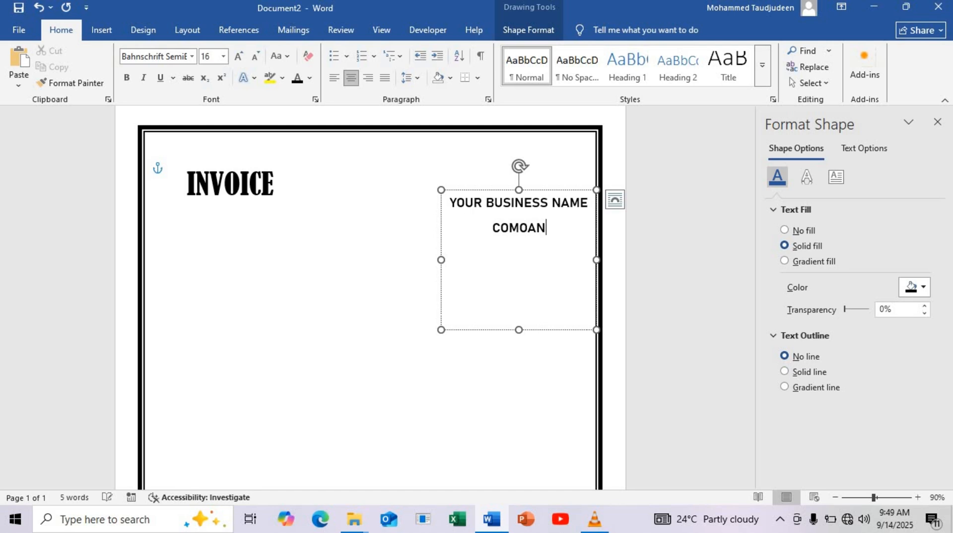
key(BackSpace)
key(BackSpace)
key(BackSpace)
text(P)
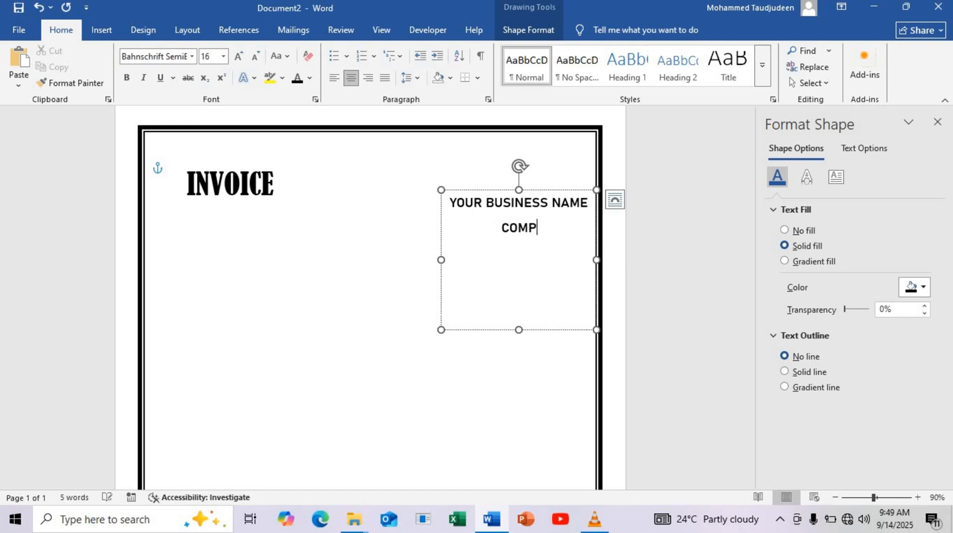
text(ANY NAME)
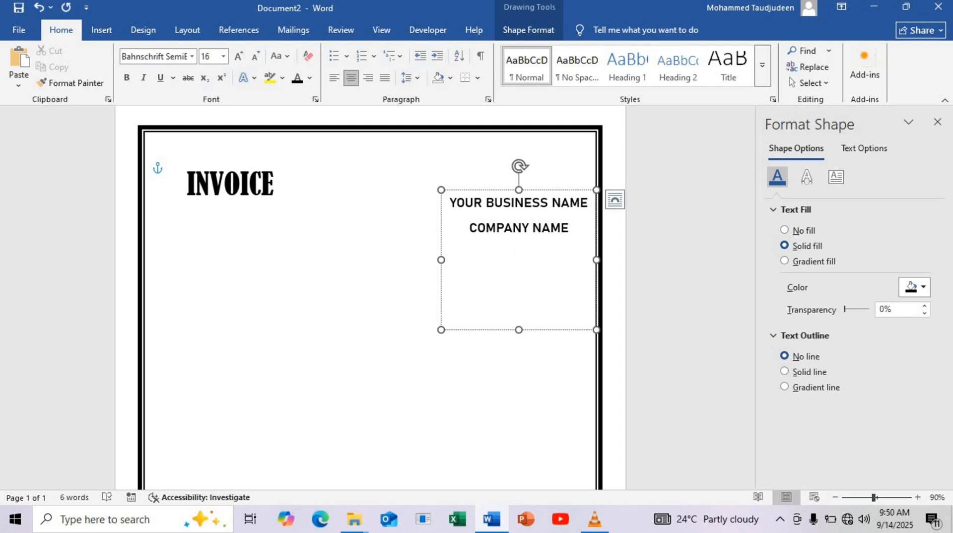
Add PHONE NUMBER and WEBSITE/EMAIL as two further lines in the business details box.
text( PHONE NUMBER)
key(Return)
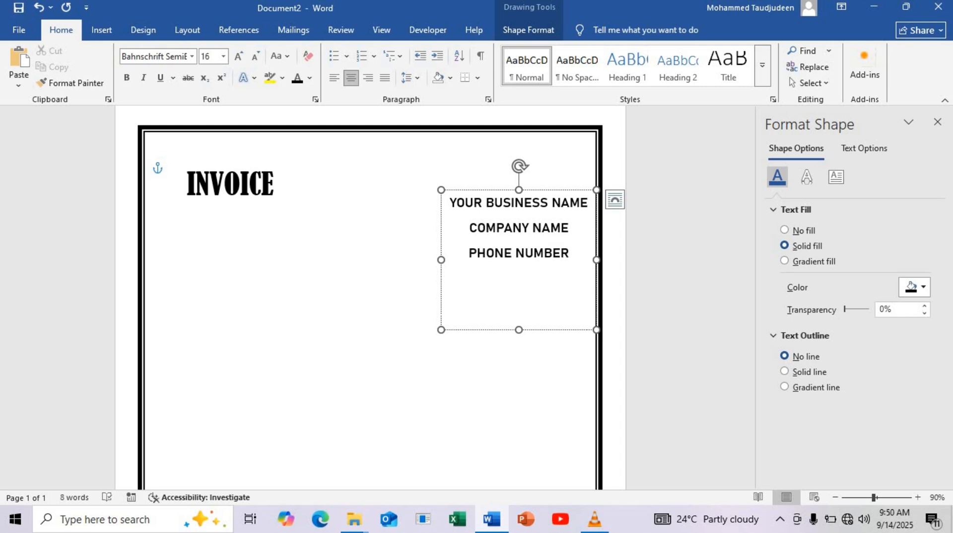
text(WEBSITE/)
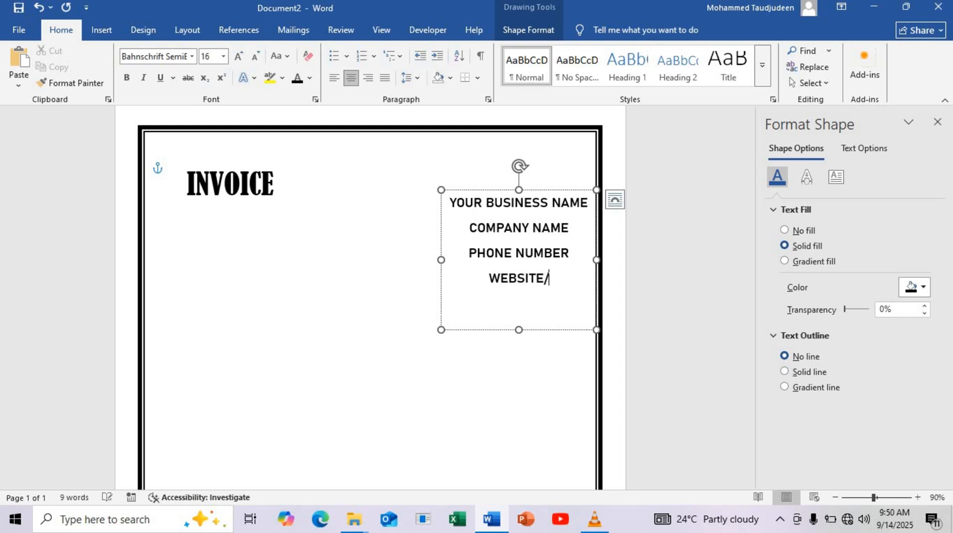
text(EMAIL)
Right-align all four lines of the business details.
key(ctrl+a)
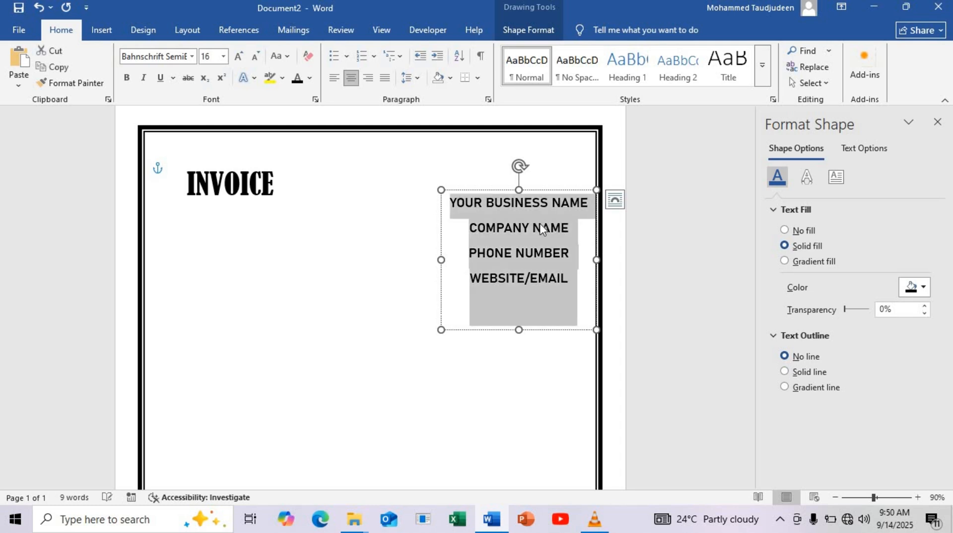
click(370, 78)
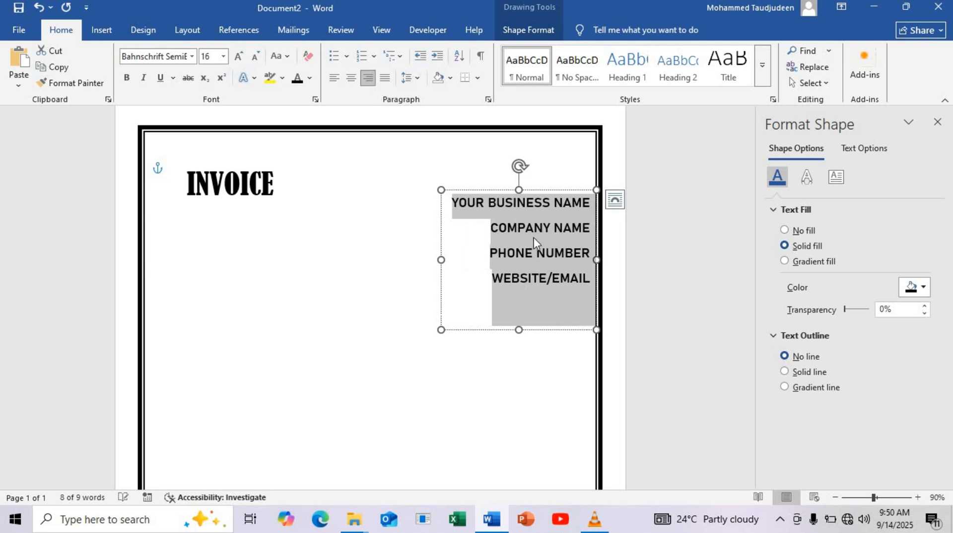
click(578, 282)
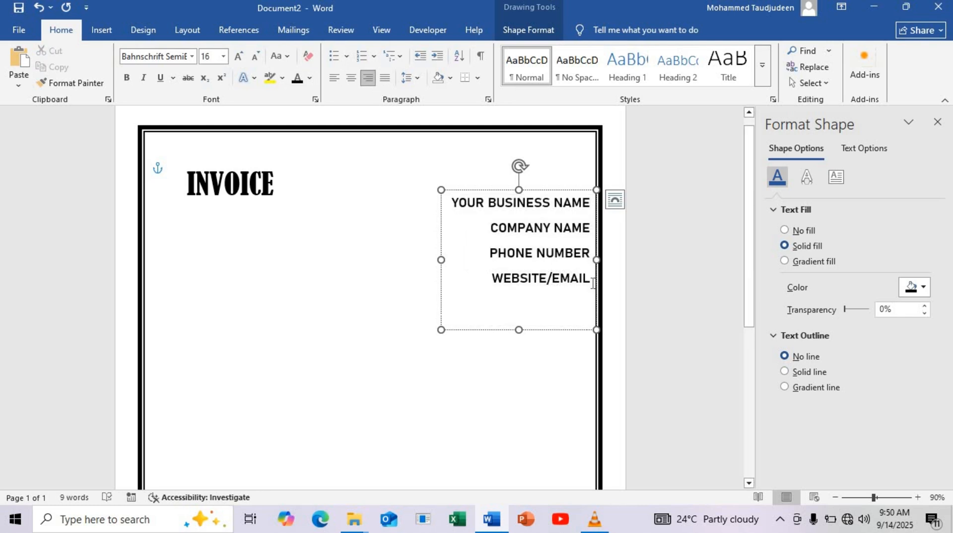
Reduce the three lines below YOUR BUSINESS NAME to size 14 and shorten the text box to fit the text.
drag(590, 320, 490, 228)
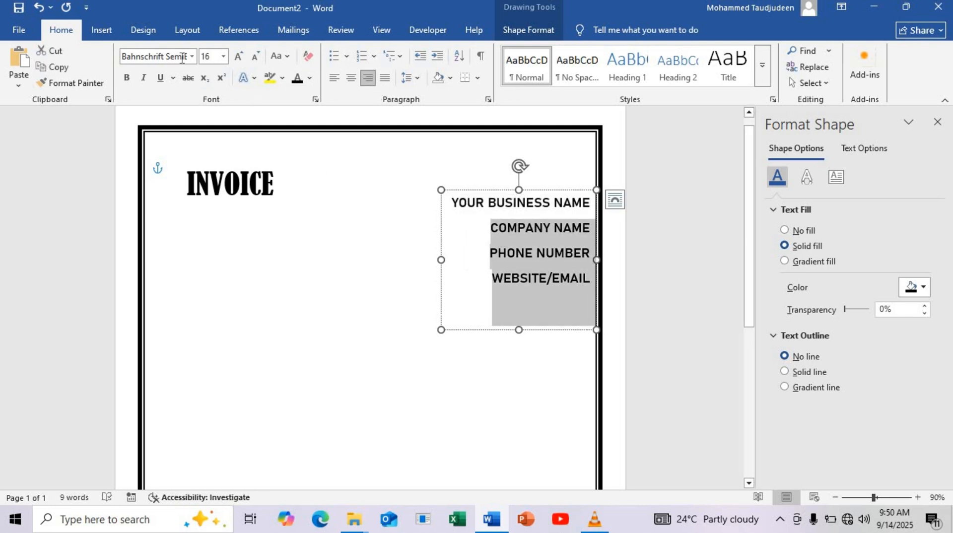
click(255, 56)
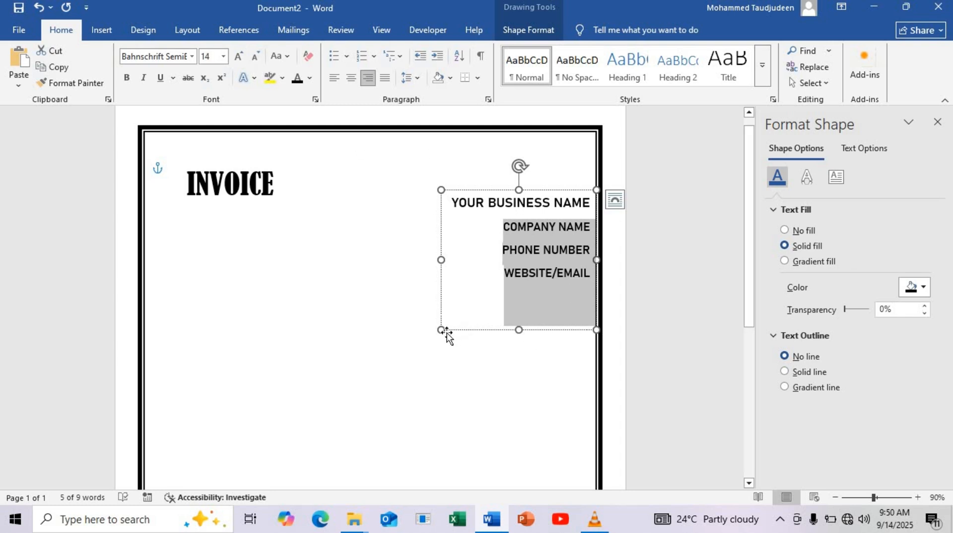
drag(441, 331, 438, 288)
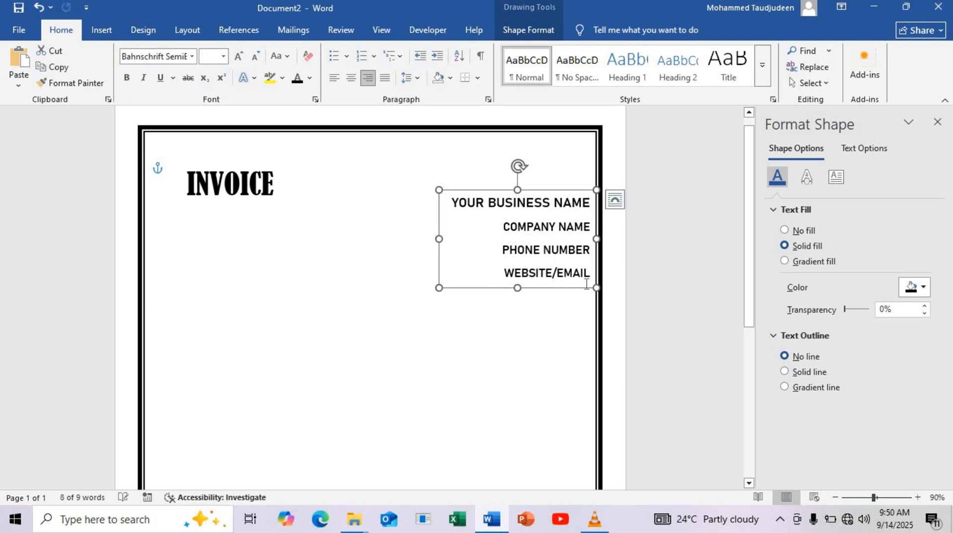
Set the spacing after the company name, phone number and website/email lines to 6 pt and trim the box height to match.
drag(588, 274, 511, 231)
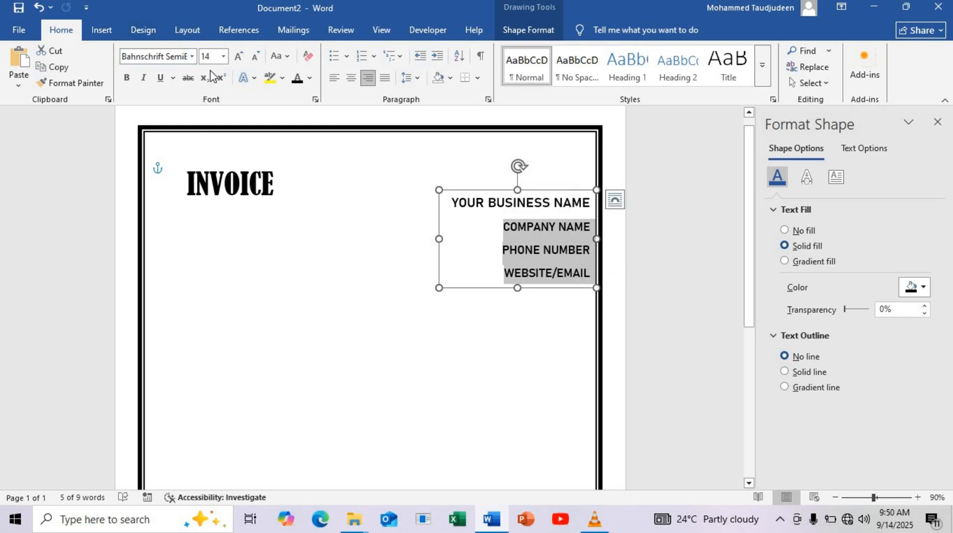
click(187, 29)
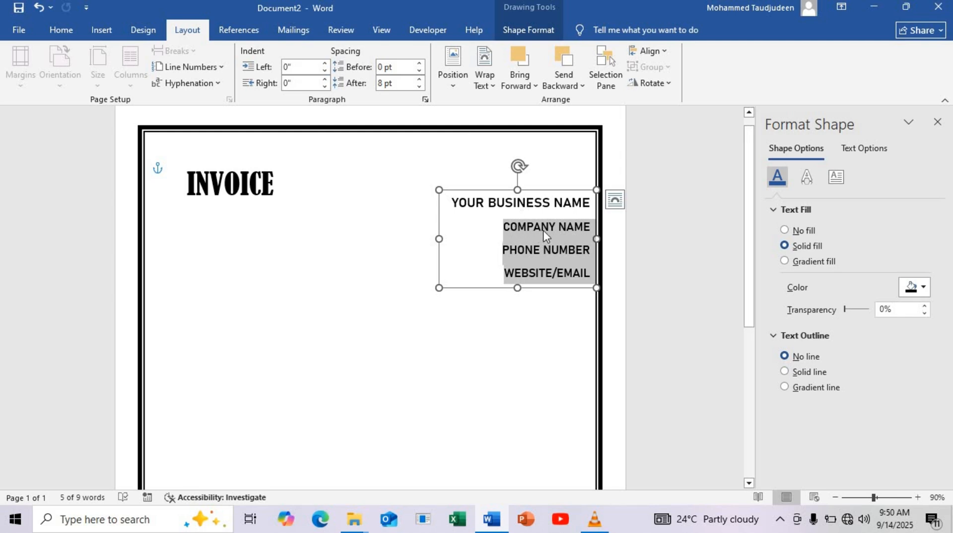
click(421, 87)
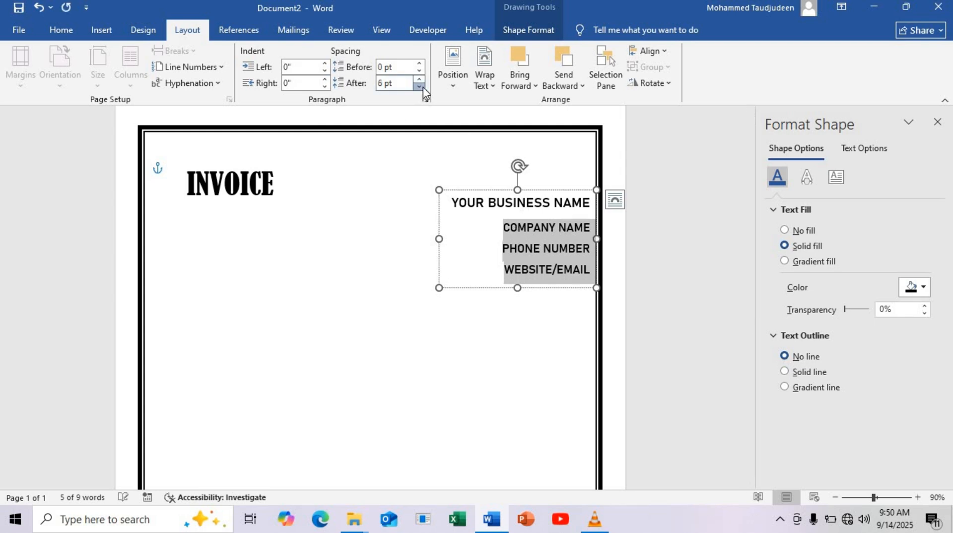
click(559, 258)
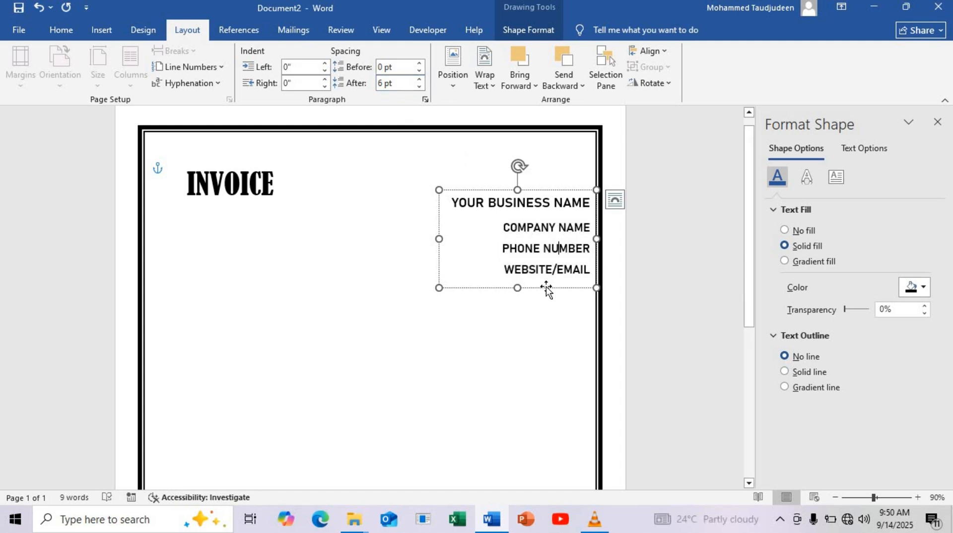
drag(519, 283, 519, 281)
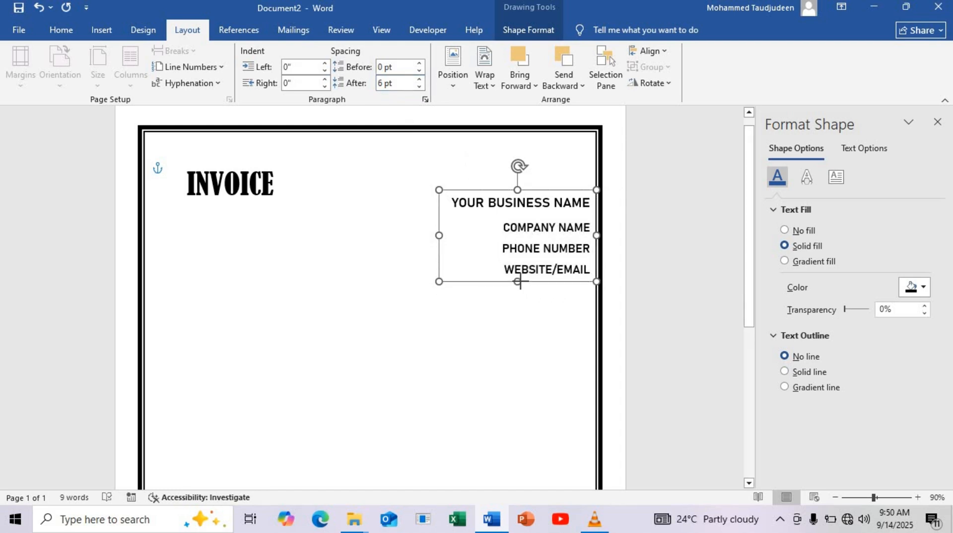
click(517, 308)
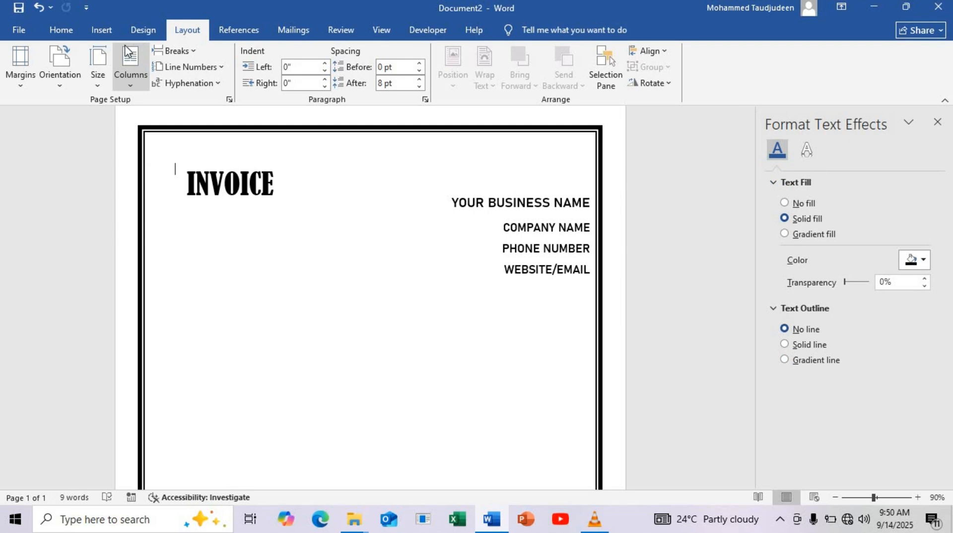
Draw a rectangle about 2.33" wide and 0.29" high directly below the INVOICE title.
click(94, 27)
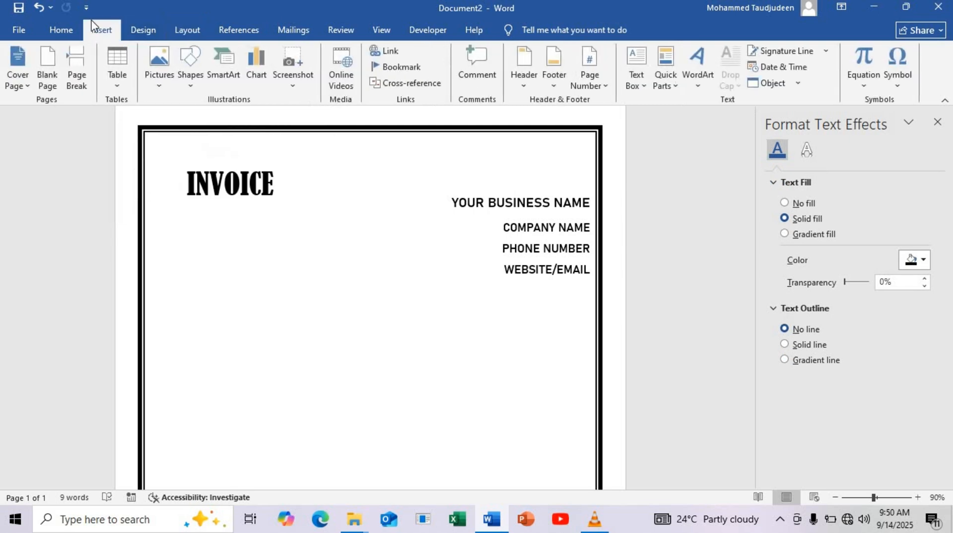
click(189, 80)
click(238, 117)
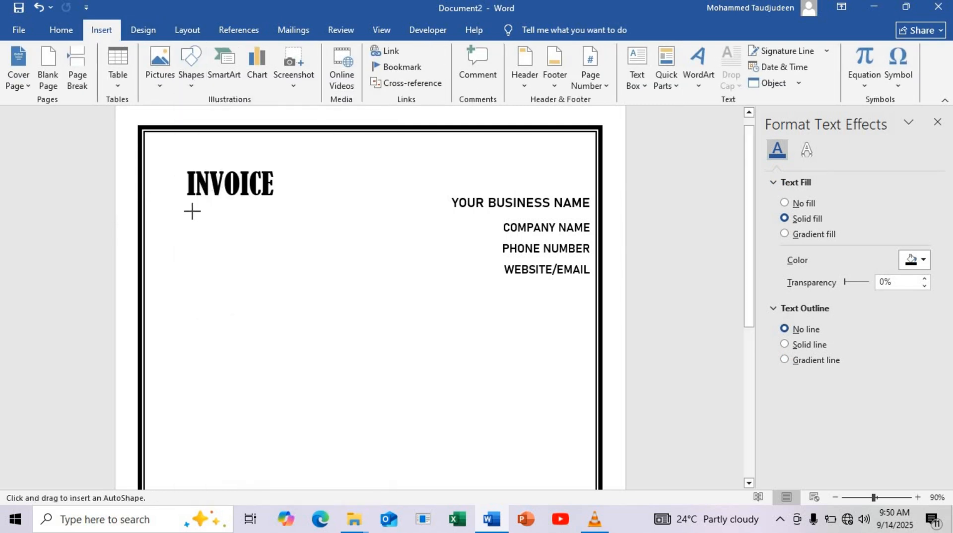
drag(189, 210, 330, 227)
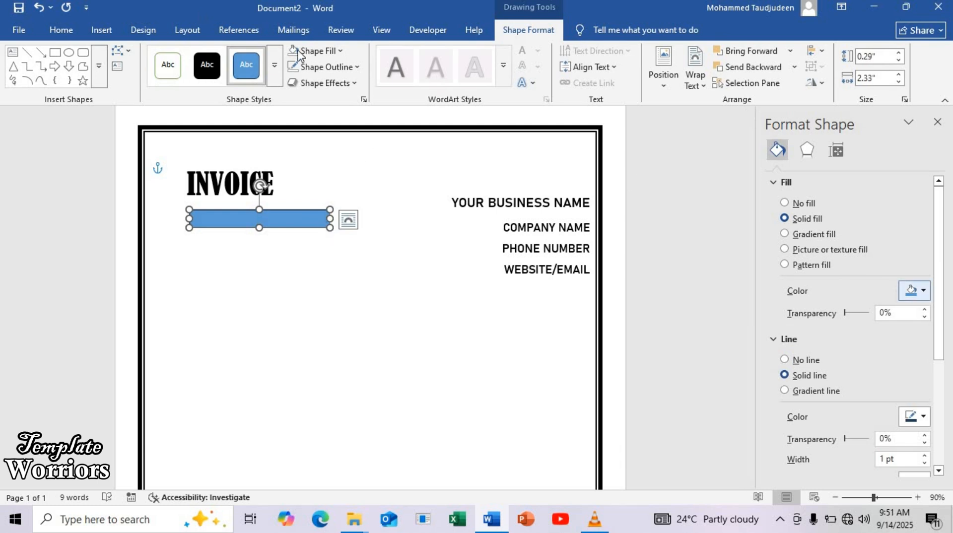
Fill the rectangle below the title with solid black and remove its outline.
click(340, 53)
click(317, 115)
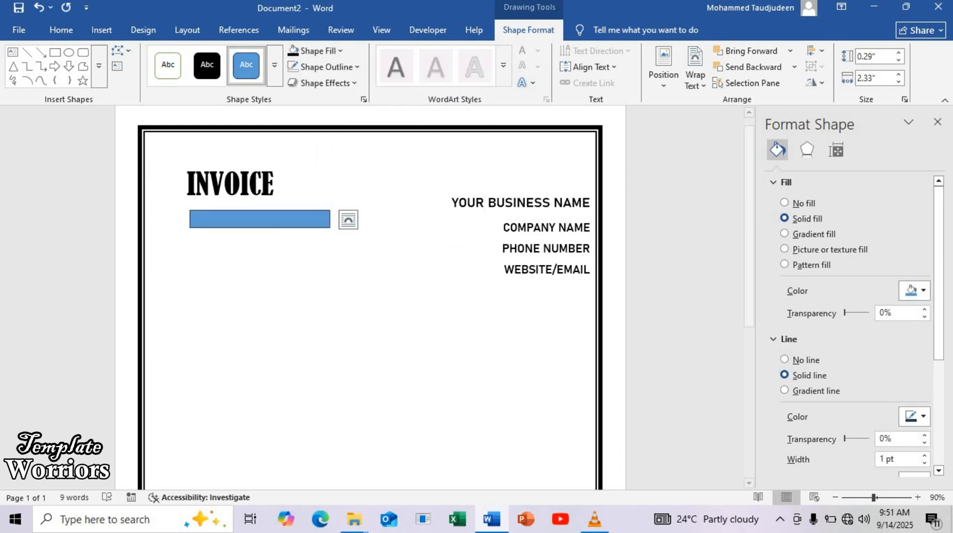
click(920, 293)
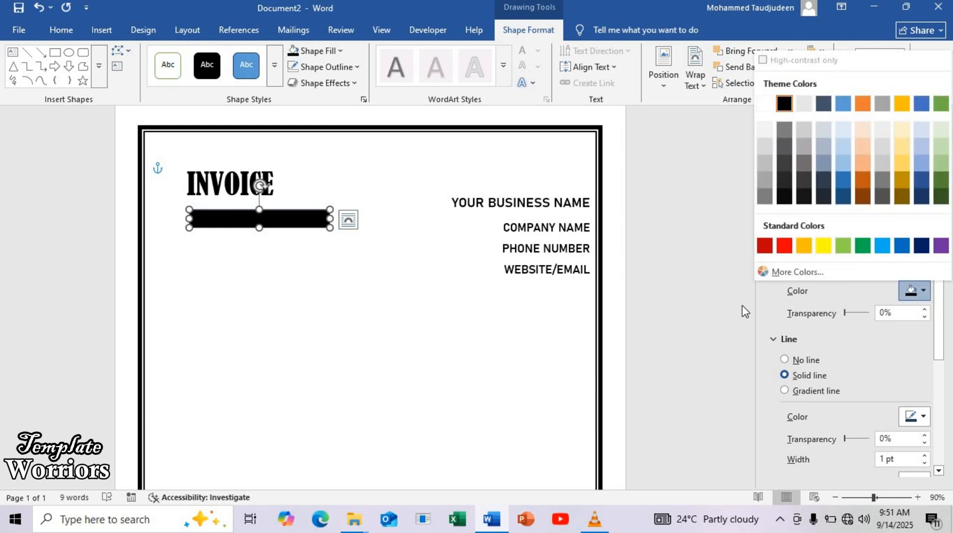
click(350, 71)
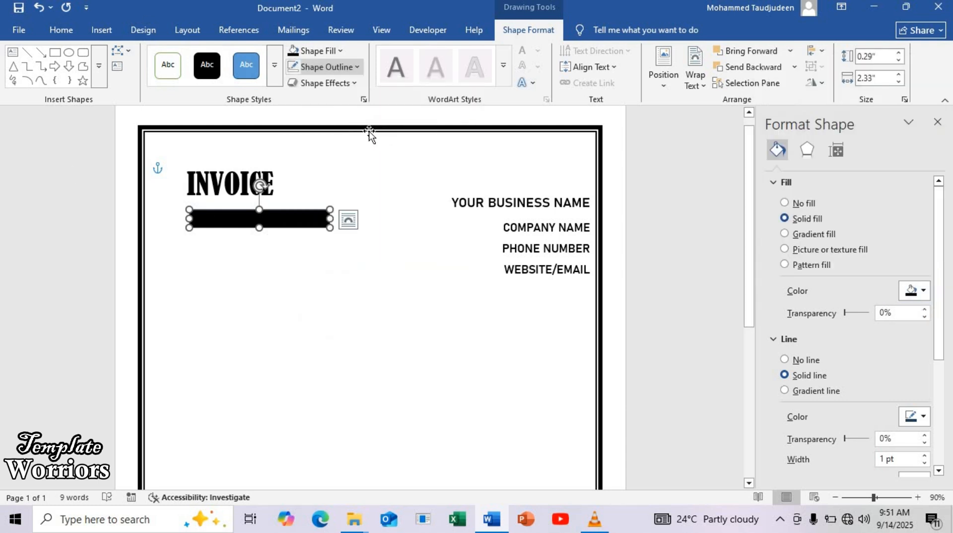
click(355, 69)
click(349, 303)
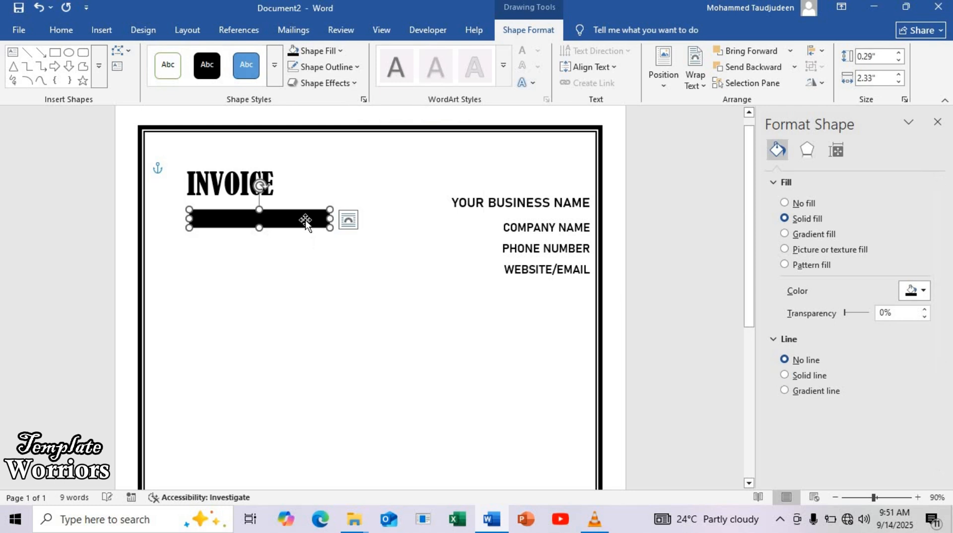
Duplicate the black bar directly beneath itself and give the copy no fill with a solid black outline.
drag(299, 224, 297, 242)
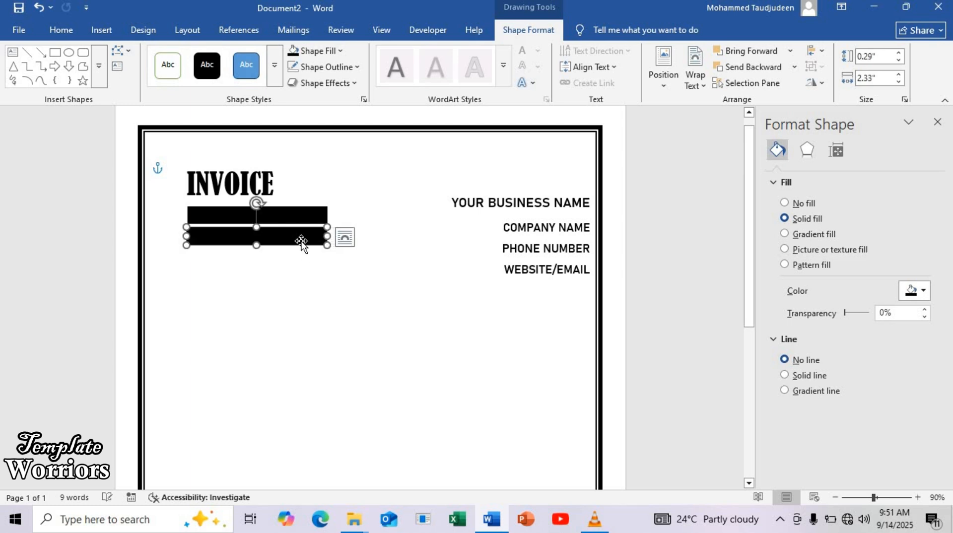
click(786, 203)
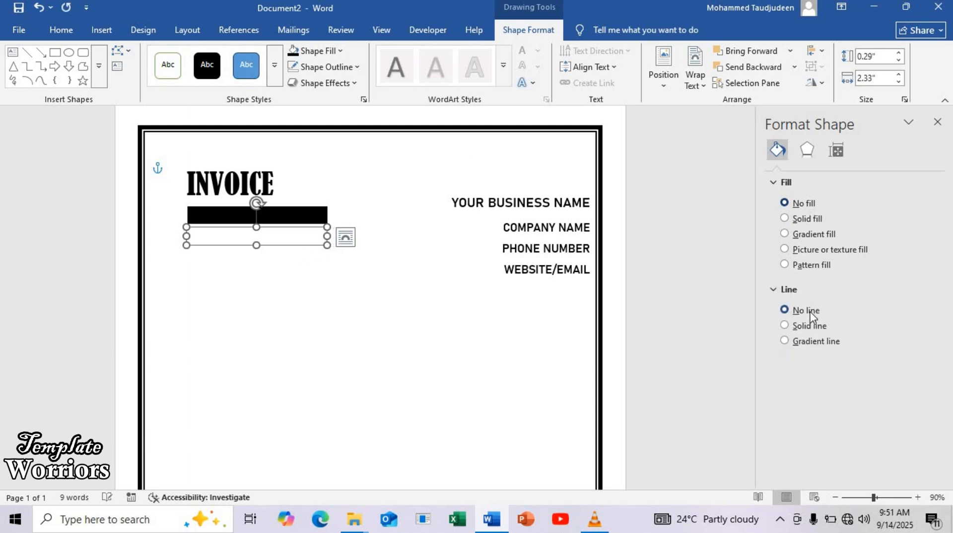
click(807, 326)
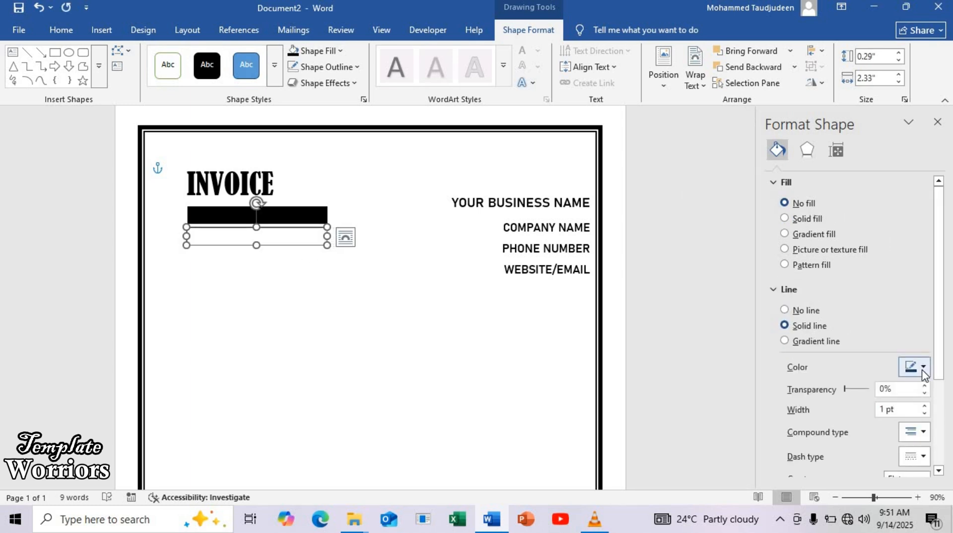
click(921, 366)
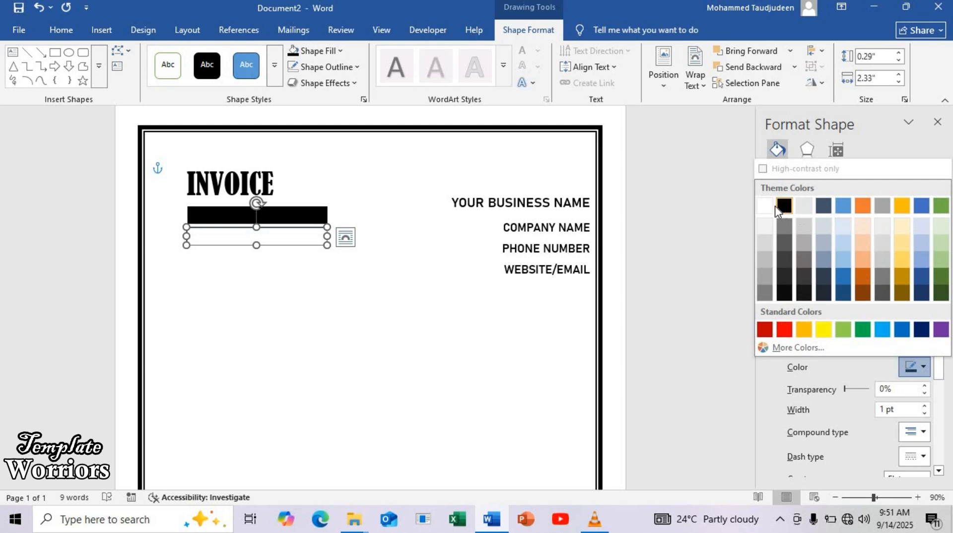
click(784, 208)
Stretch the outlined rectangle downward into a taller box for the customer details.
drag(256, 244, 265, 296)
click(260, 243)
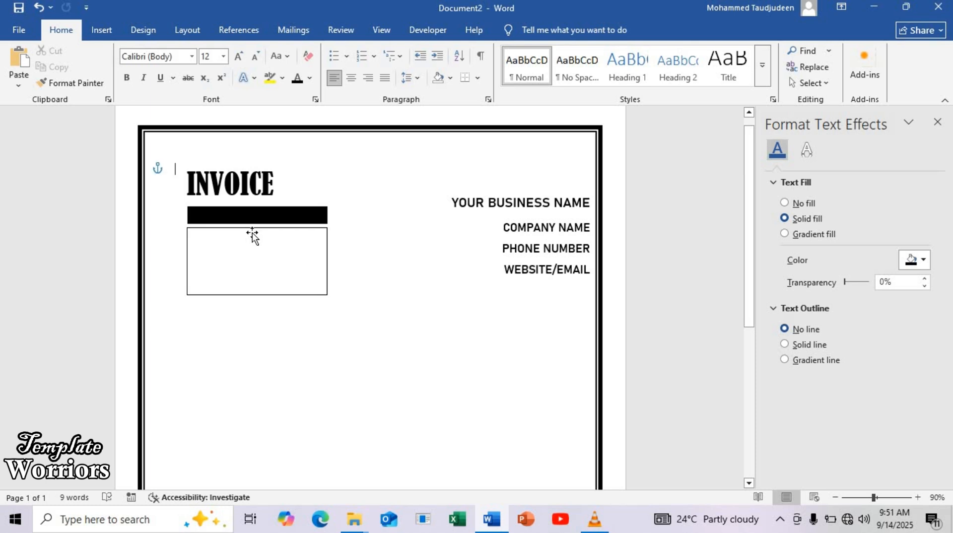
click(252, 233)
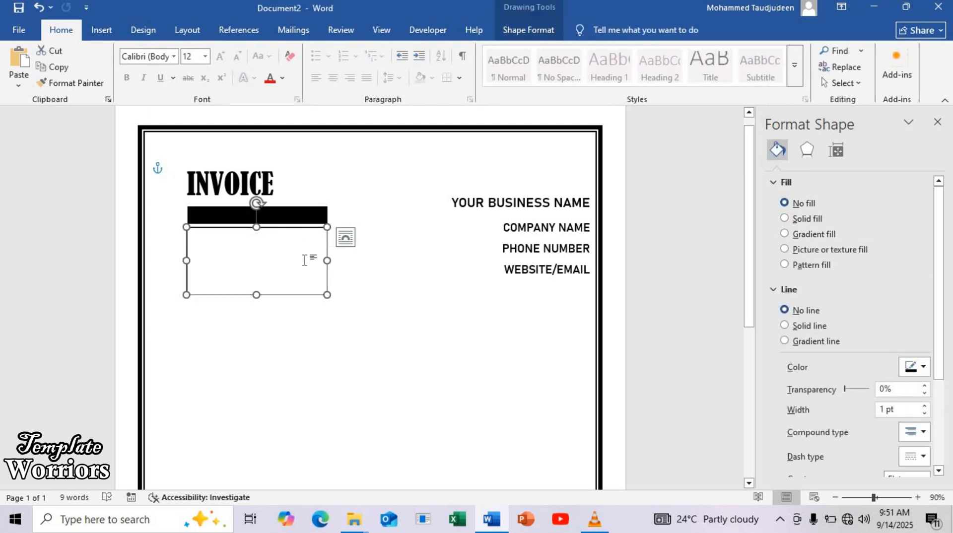
Enter COMPANY NAME and ADDRESS in black text as the first two lines of the outlined box.
click(304, 260)
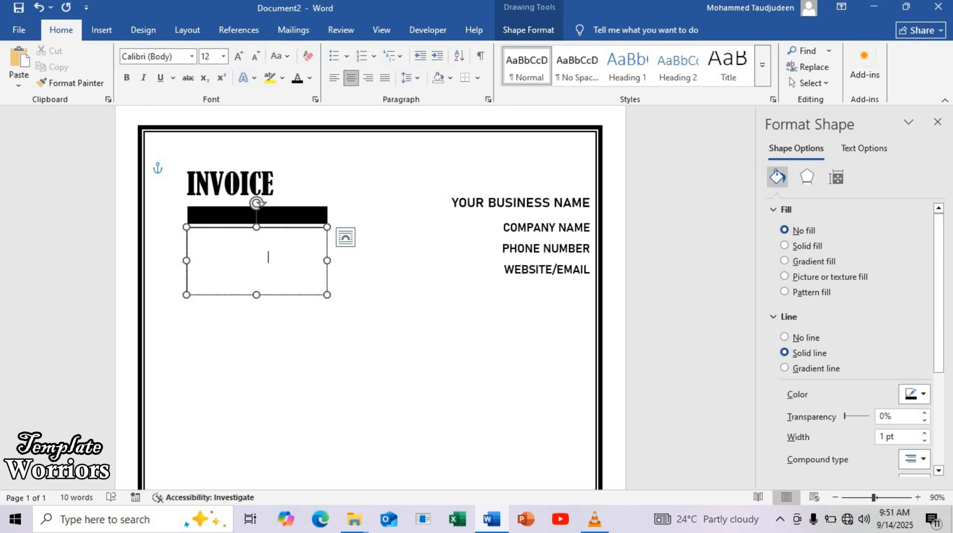
double_click(304, 261)
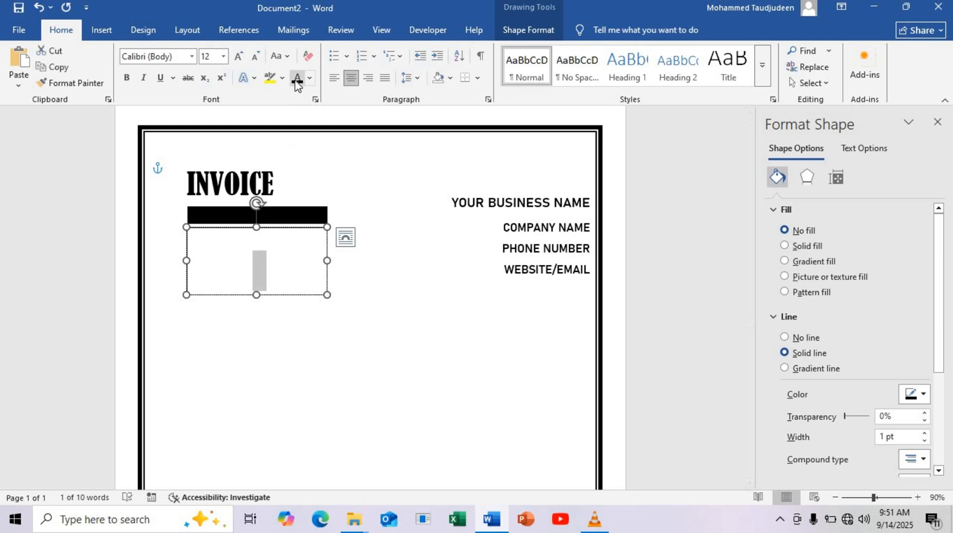
text(C)
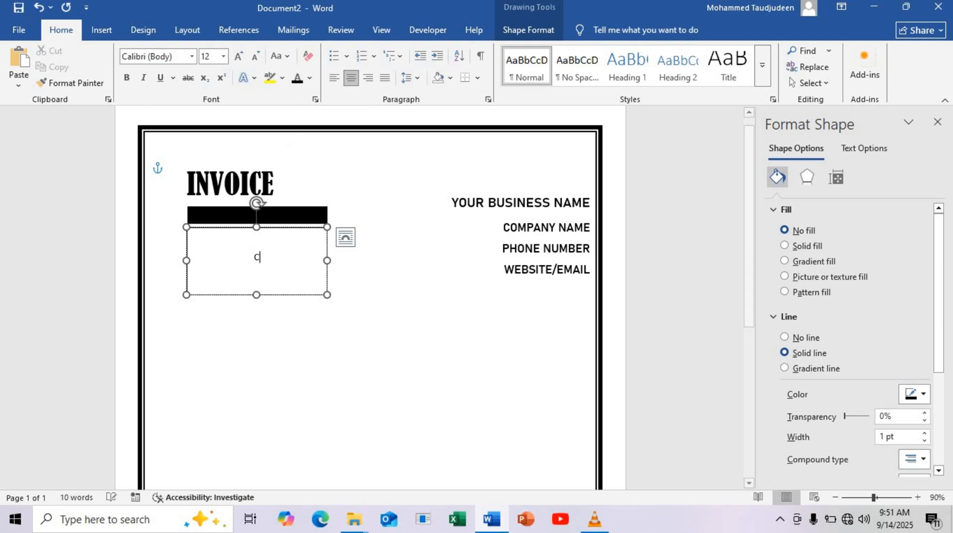
text(OMPANY)
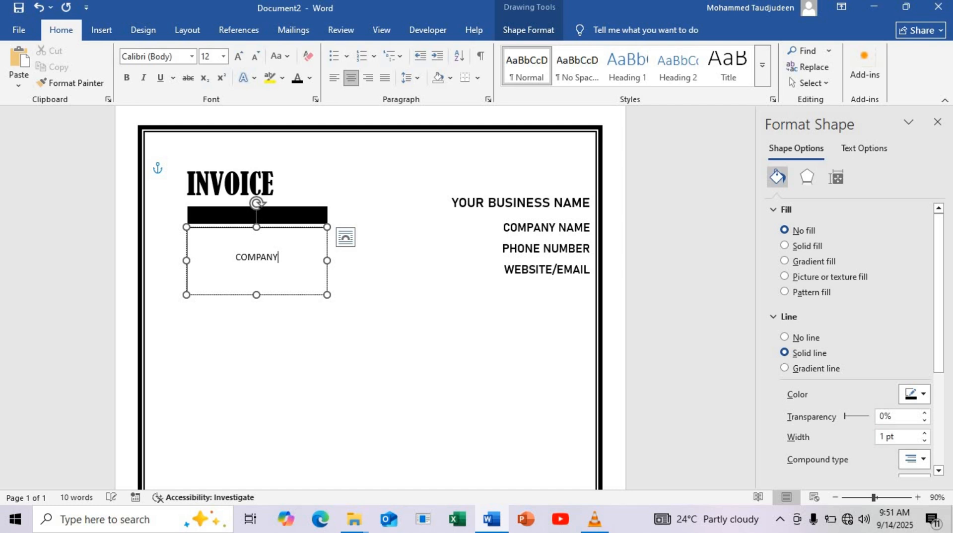
text( NAME)
key(Return)
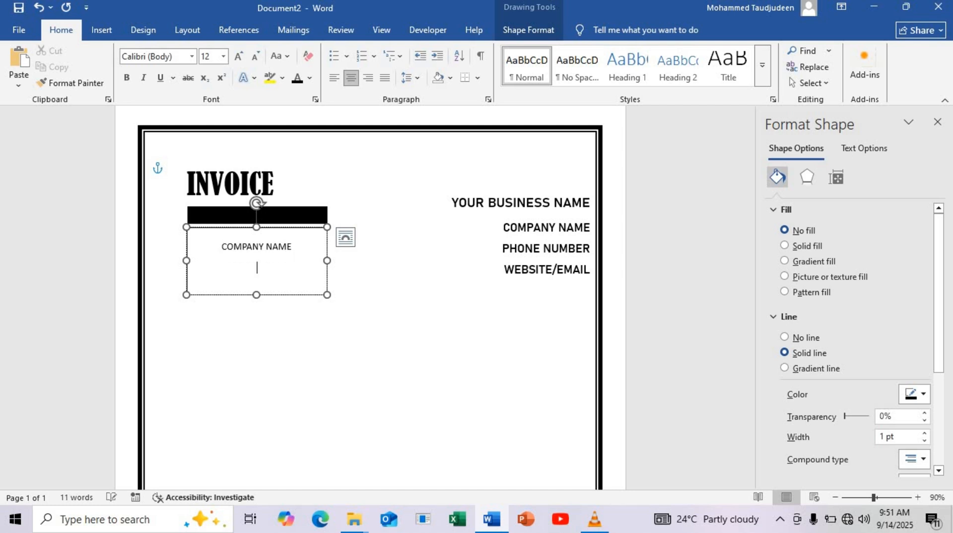
text(ADDRESS)
key(Return)
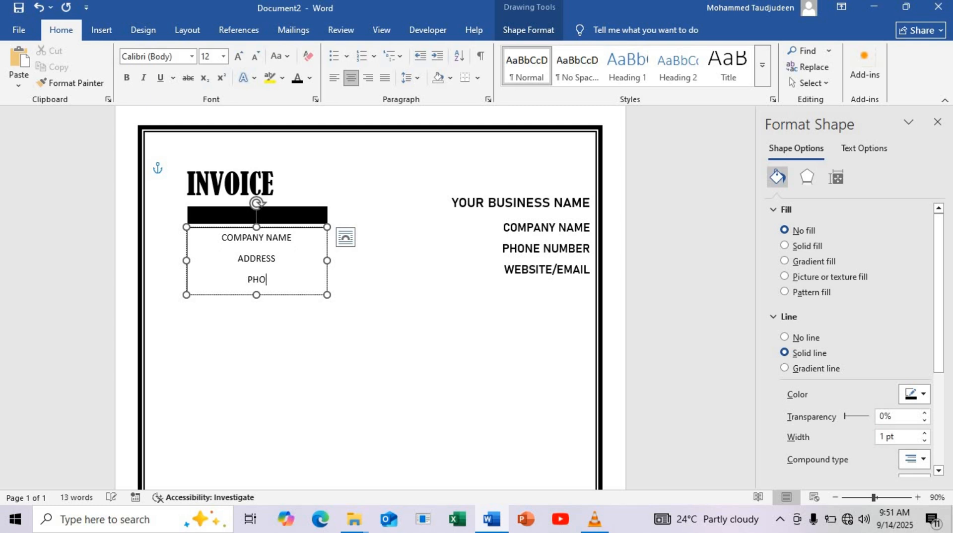
Add PHONE and EMAIL as two further lines and lengthen the outlined box to fit all four lines.
text(PHONE)
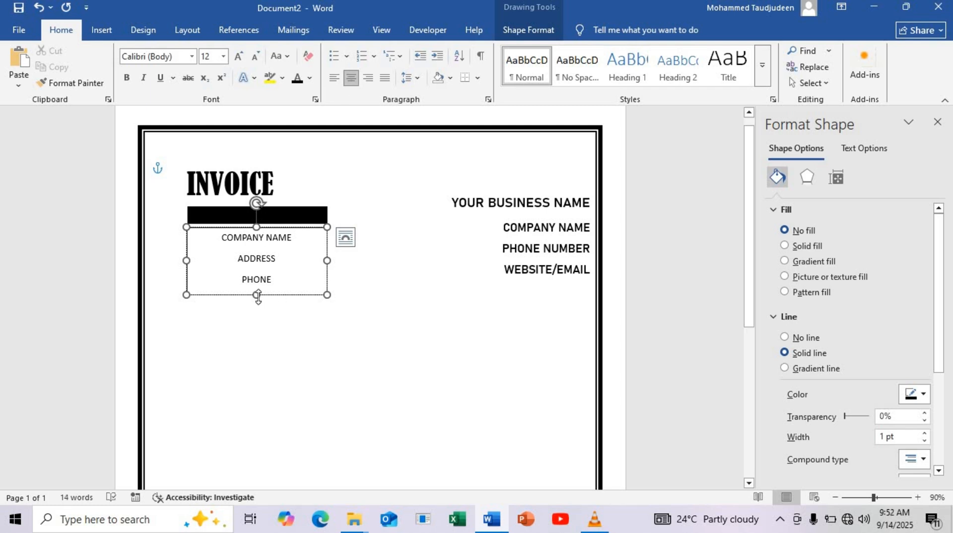
key(Return)
text(EMAIL)
click(268, 228)
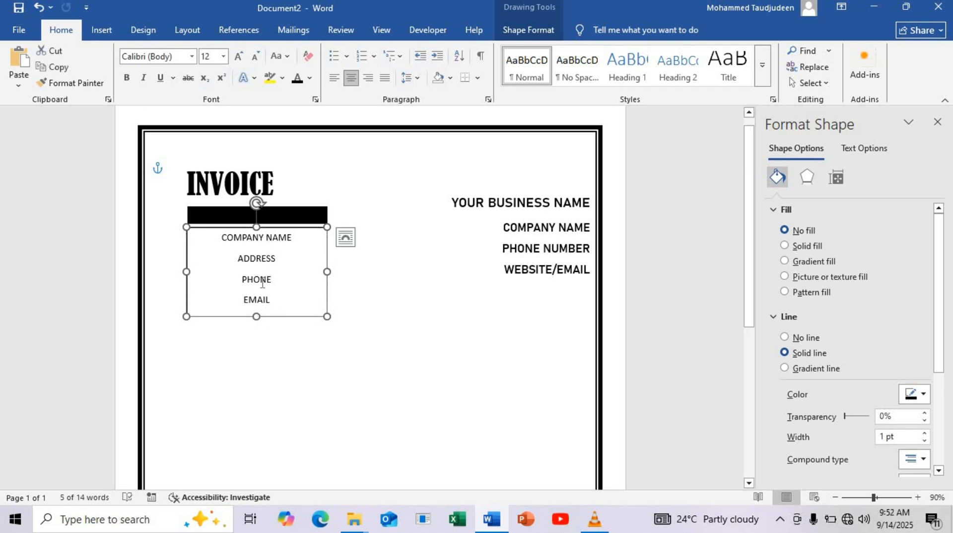
Set the spacing after the four customer detail lines to 6 pt and left-align them.
drag(276, 301, 221, 237)
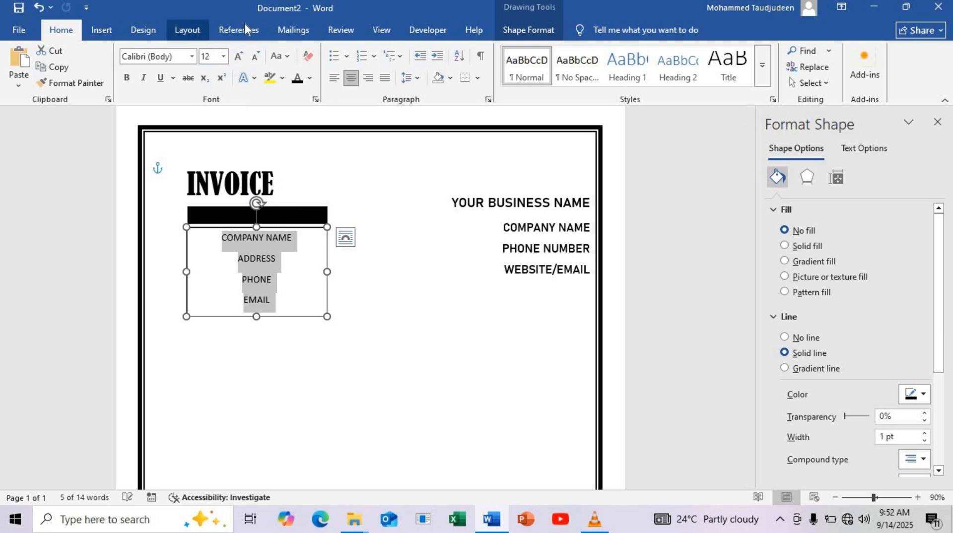
click(187, 30)
click(419, 87)
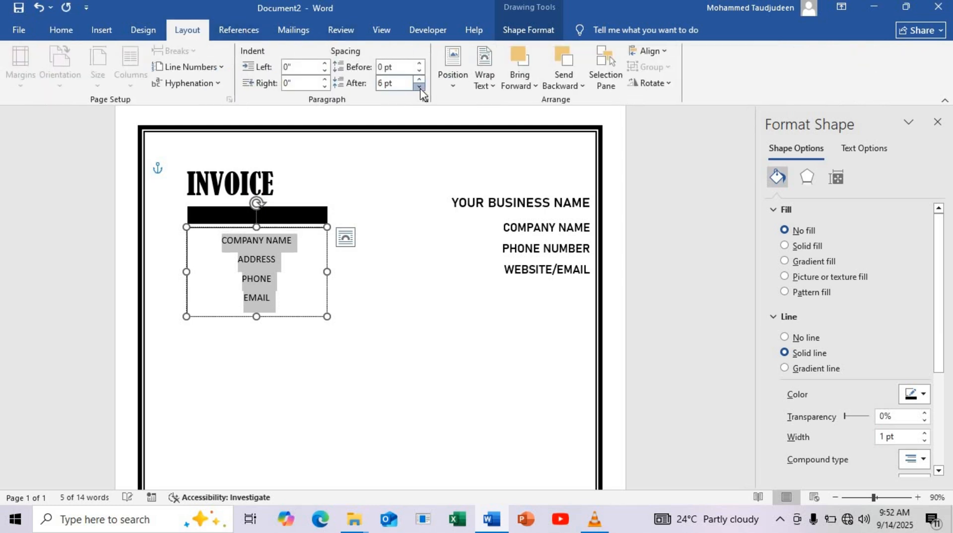
click(63, 32)
click(334, 78)
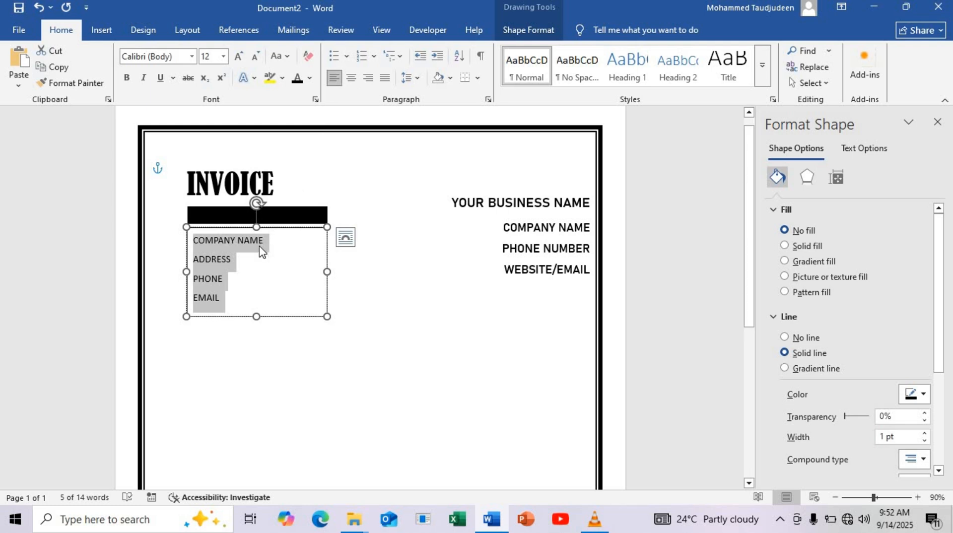
Change the font of the four customer detail lines to Bahnschrift SemiBold.
click(192, 56)
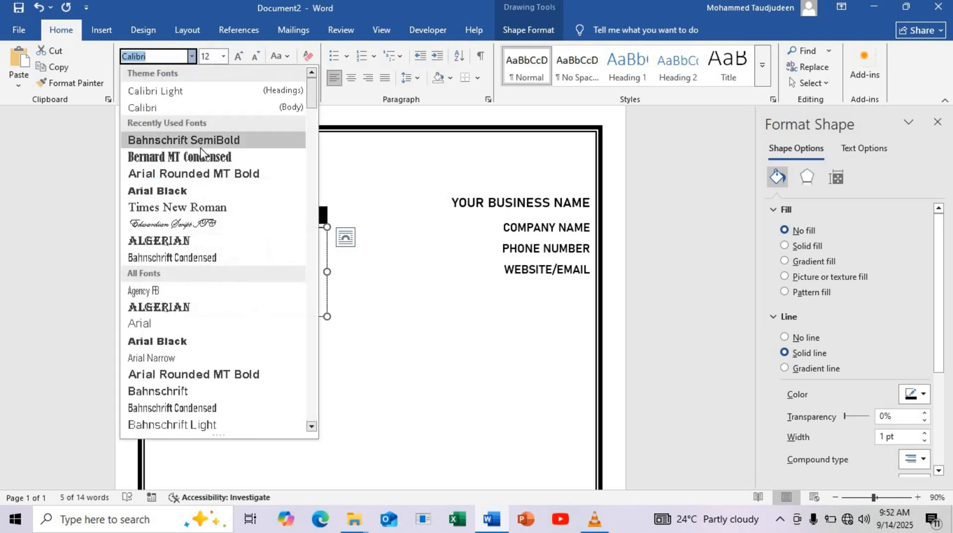
click(201, 144)
click(250, 280)
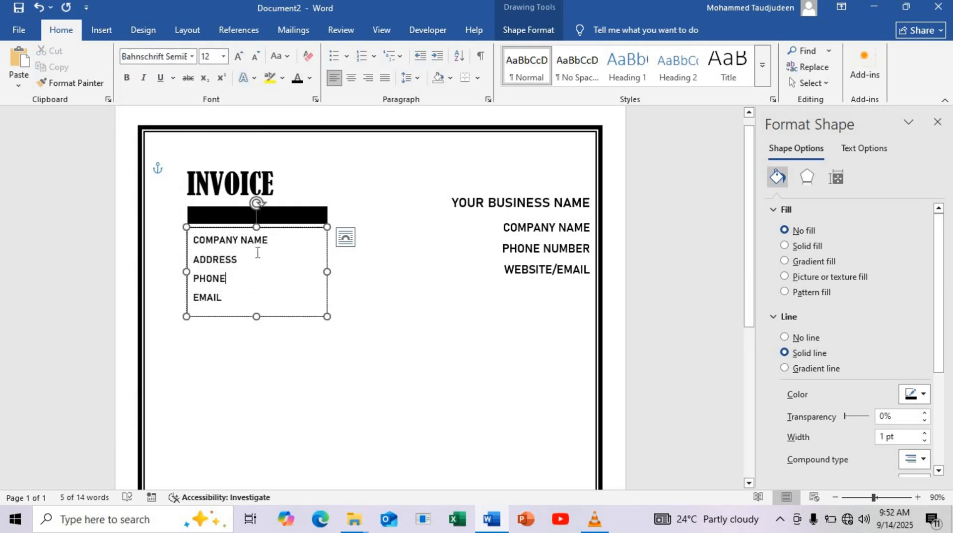
Add the heading text BILL TO: inside the black bar above the customer details box.
click(227, 220)
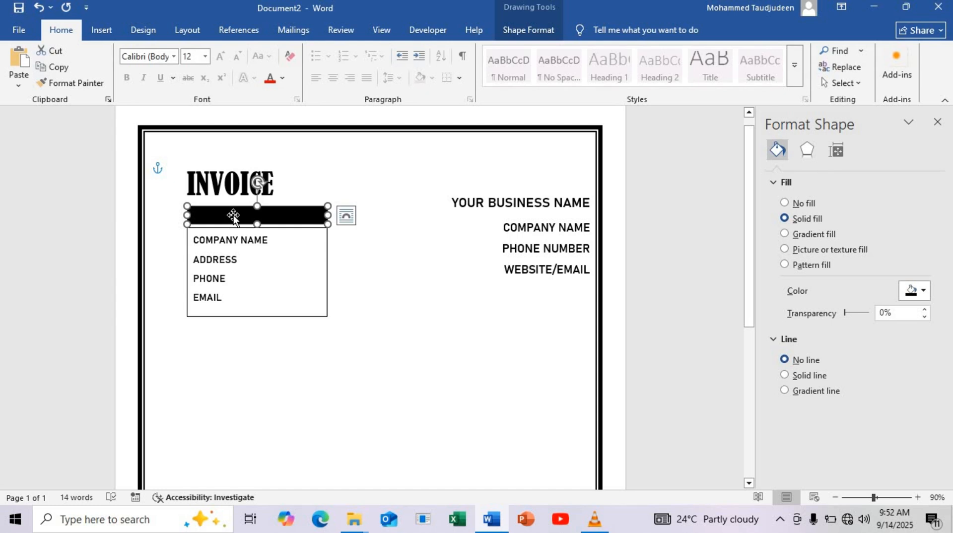
text(BILL T)
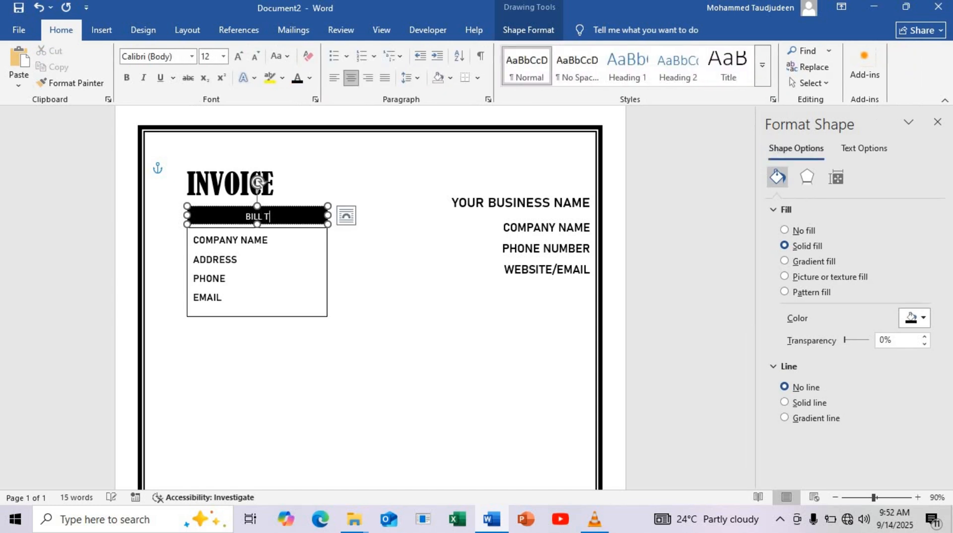
text(O:)
Format the BILL TO: heading as Bahnschrift SemiBold size 14 and increase the bar's height to fit the text.
key(ctrl+a)
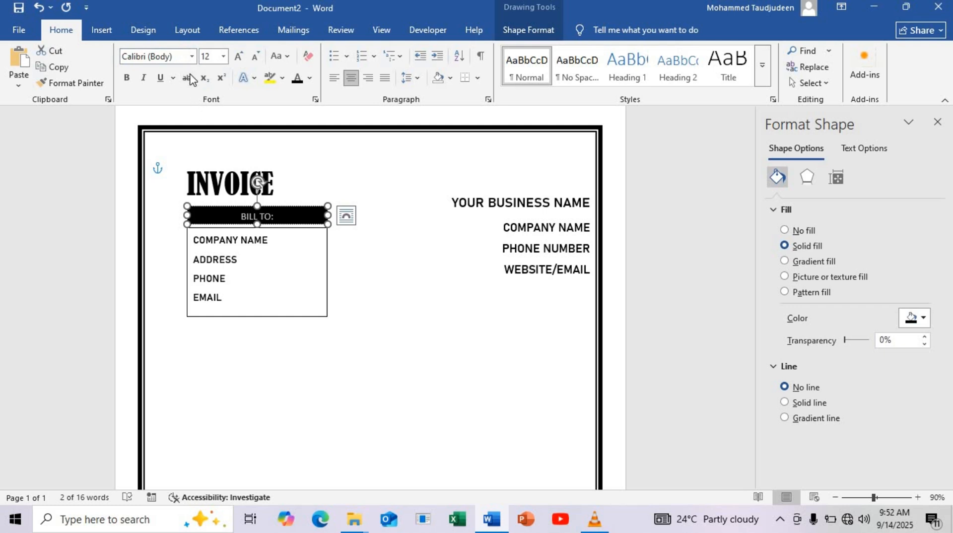
click(191, 57)
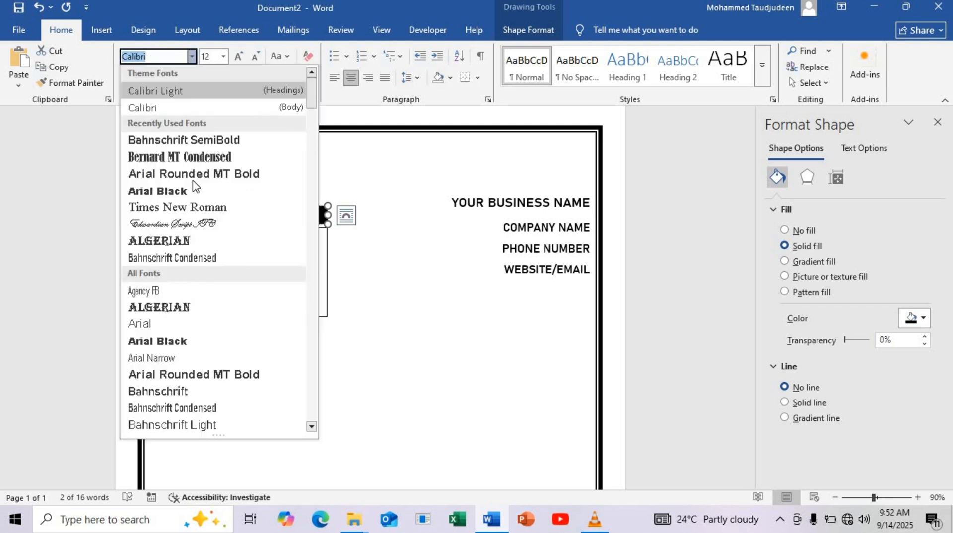
click(193, 137)
click(238, 56)
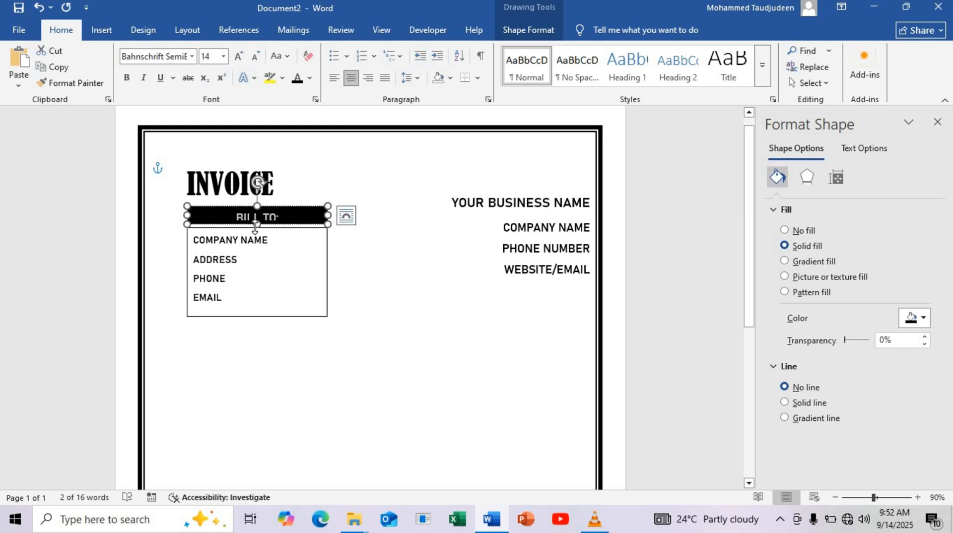
drag(254, 227, 257, 227)
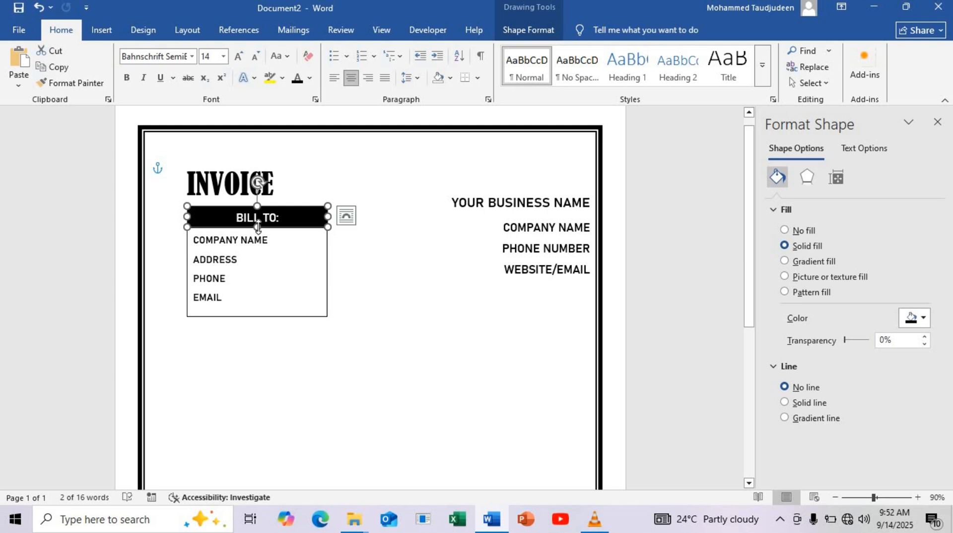
click(361, 298)
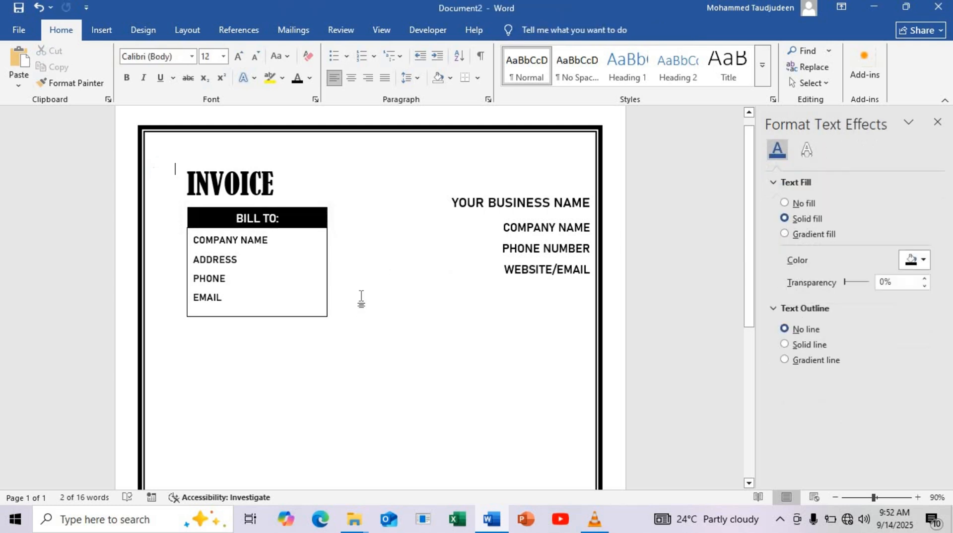
Line up the BILL TO: bar with the customer details box and reduce the box's height slightly below the EMAIL line.
click(321, 220)
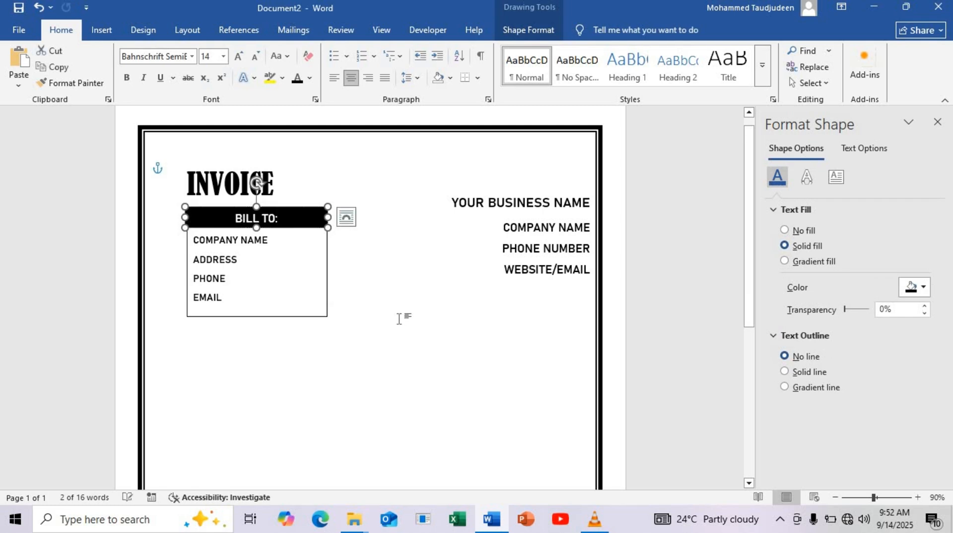
click(380, 298)
click(320, 224)
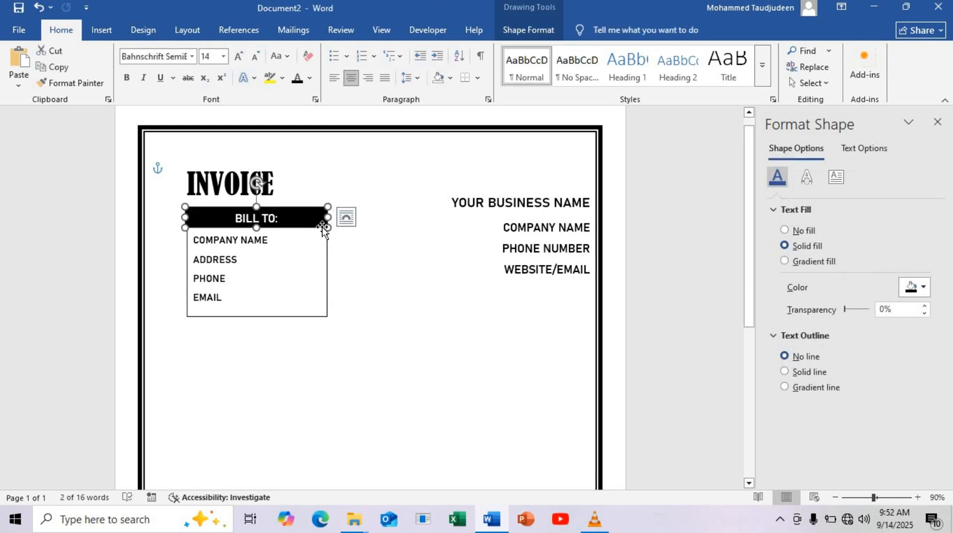
click(386, 272)
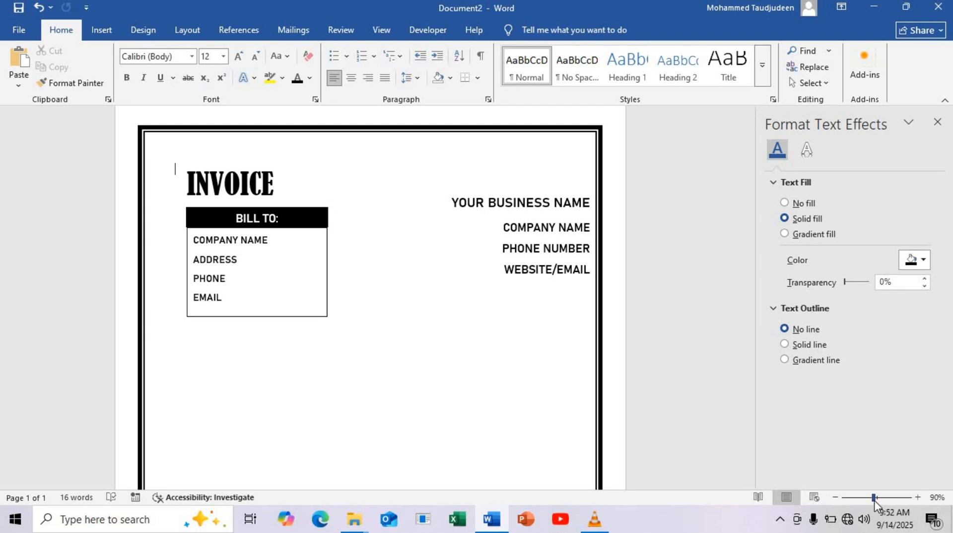
drag(873, 497, 856, 498)
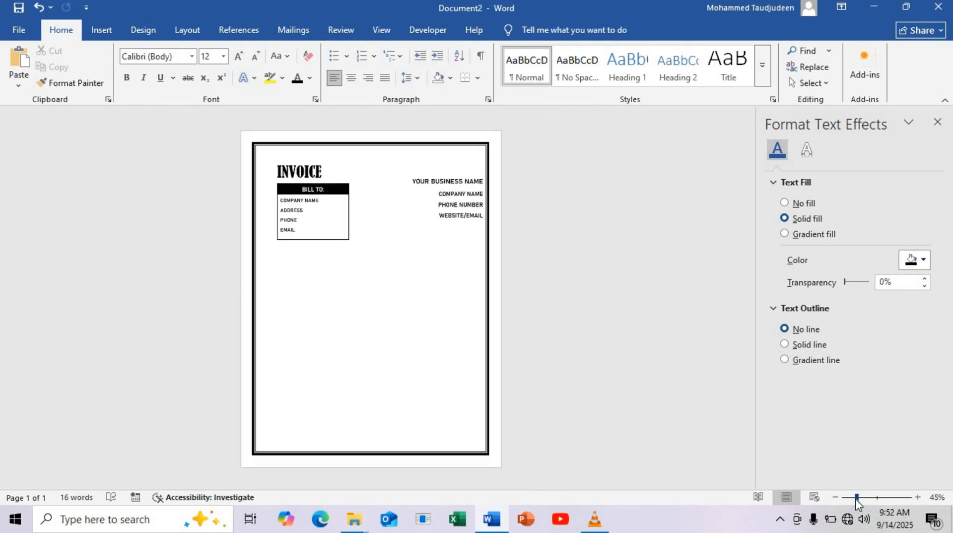
click(342, 231)
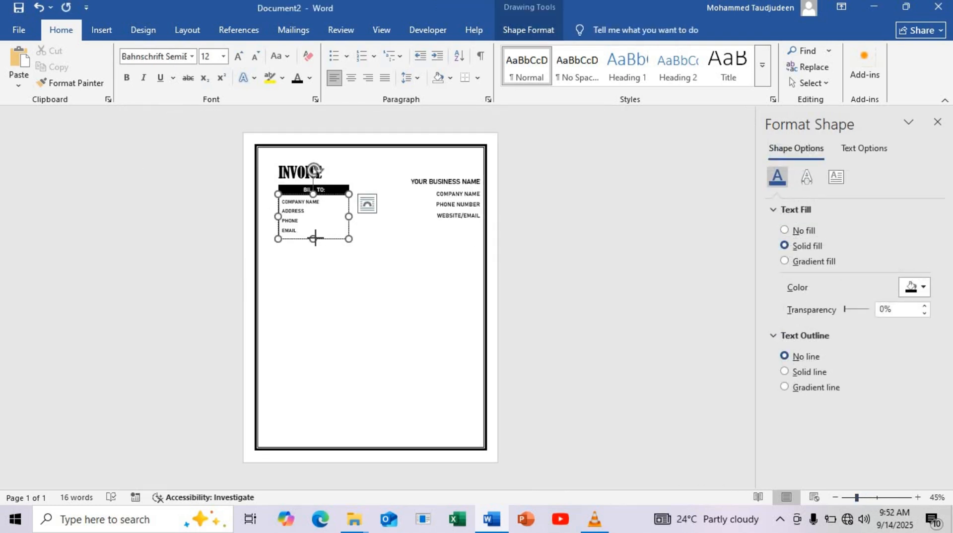
drag(315, 238, 318, 237)
click(362, 330)
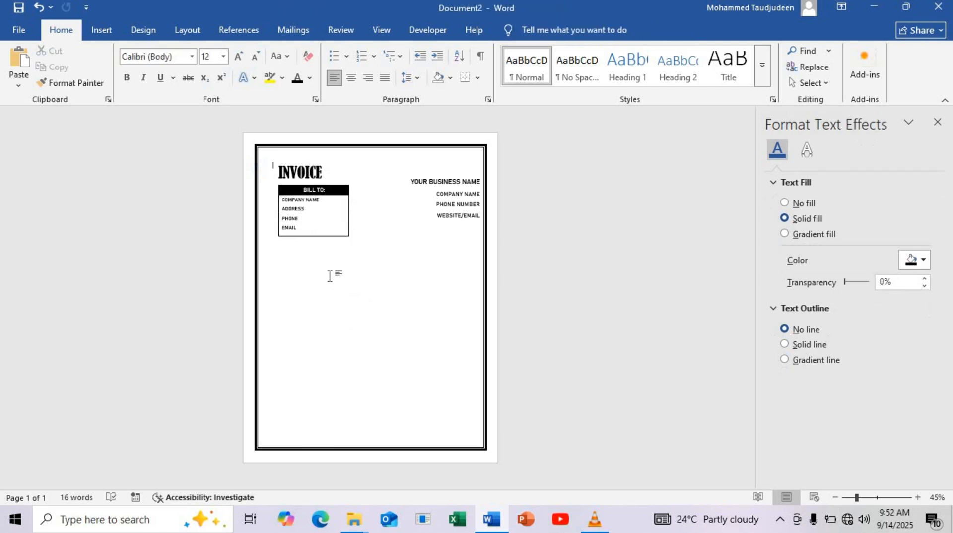
triple_click(285, 250)
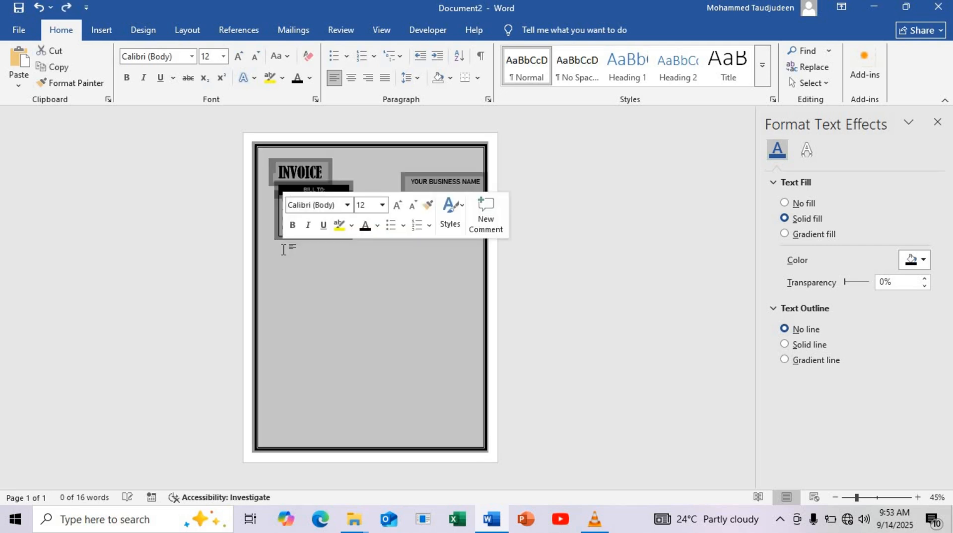
click(285, 250)
triple_click(285, 250)
click(285, 250)
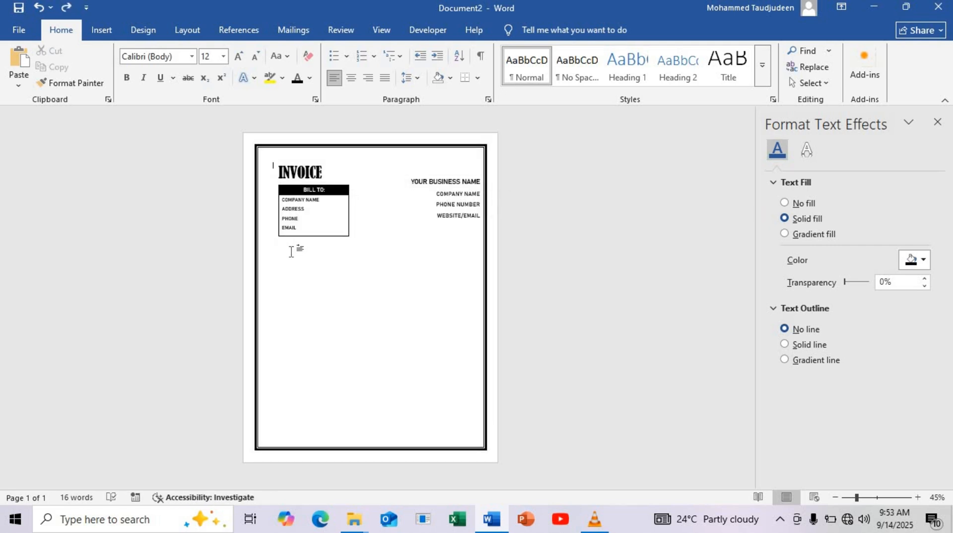
triple_click(292, 251)
click(292, 250)
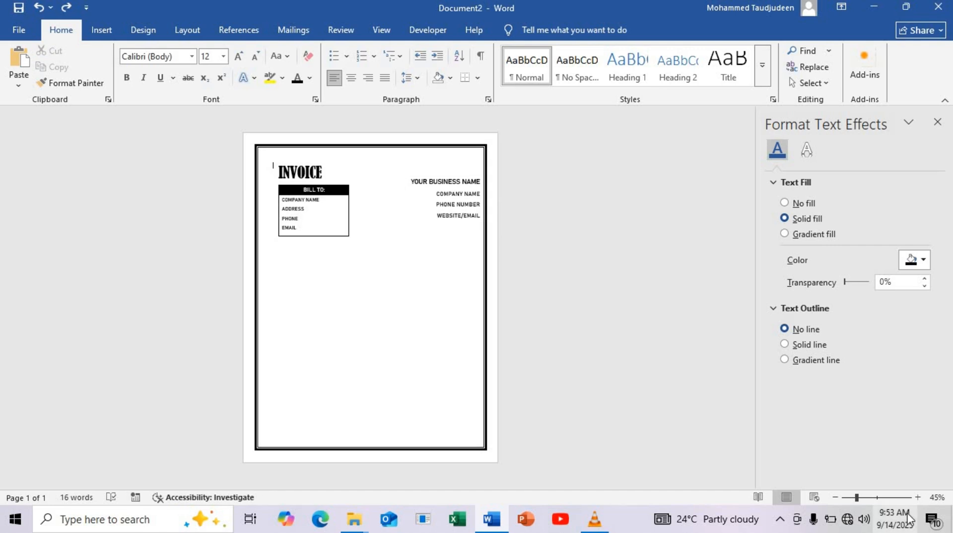
Insert a table with five columns and six rows below the customer details box.
click(867, 498)
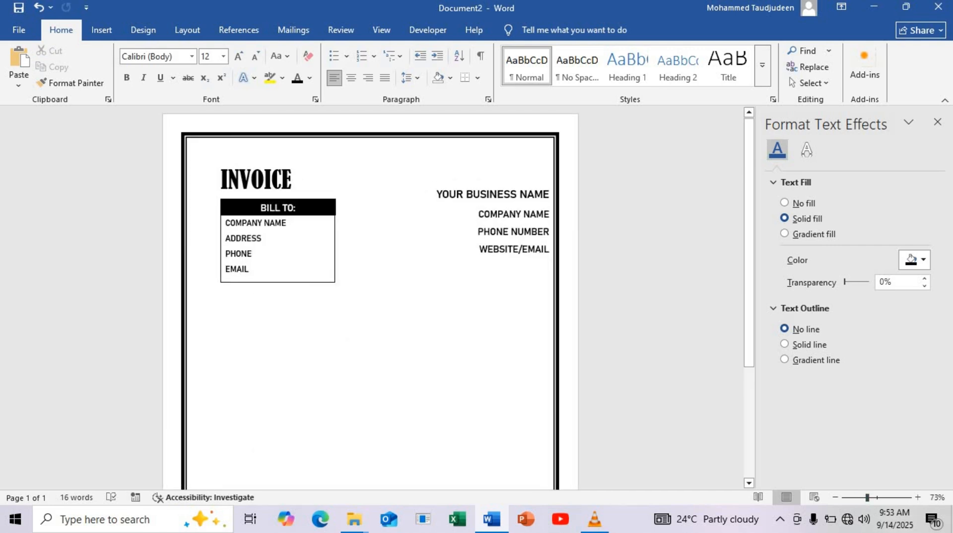
click(284, 308)
click(102, 30)
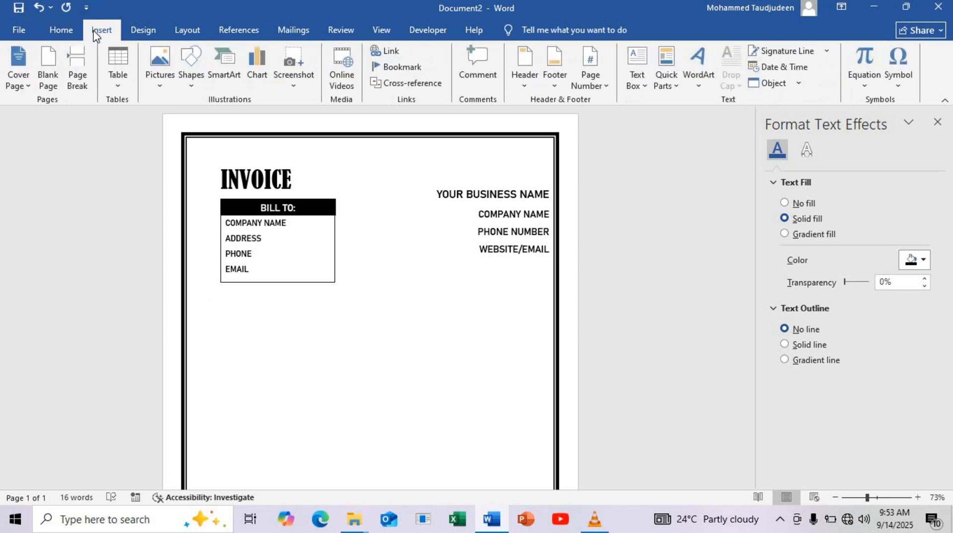
click(121, 75)
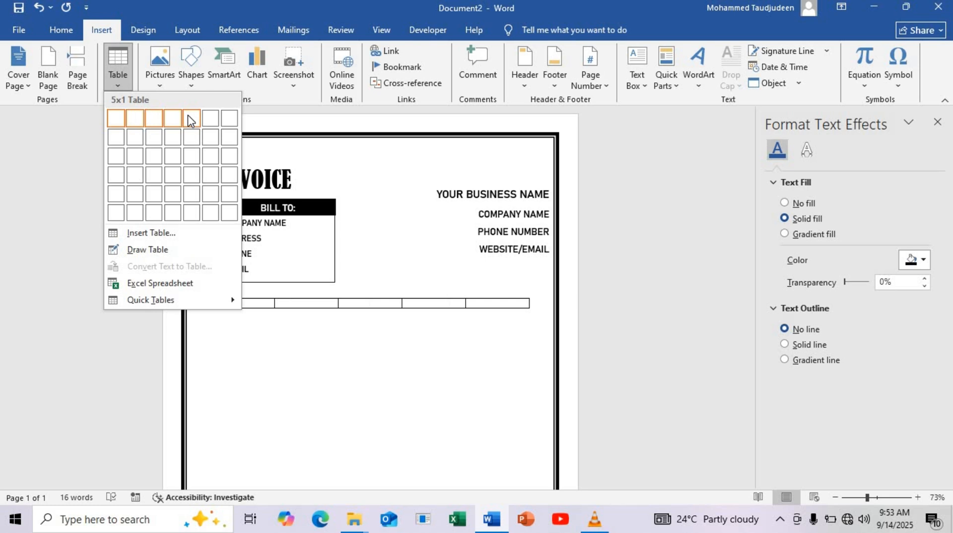
click(191, 213)
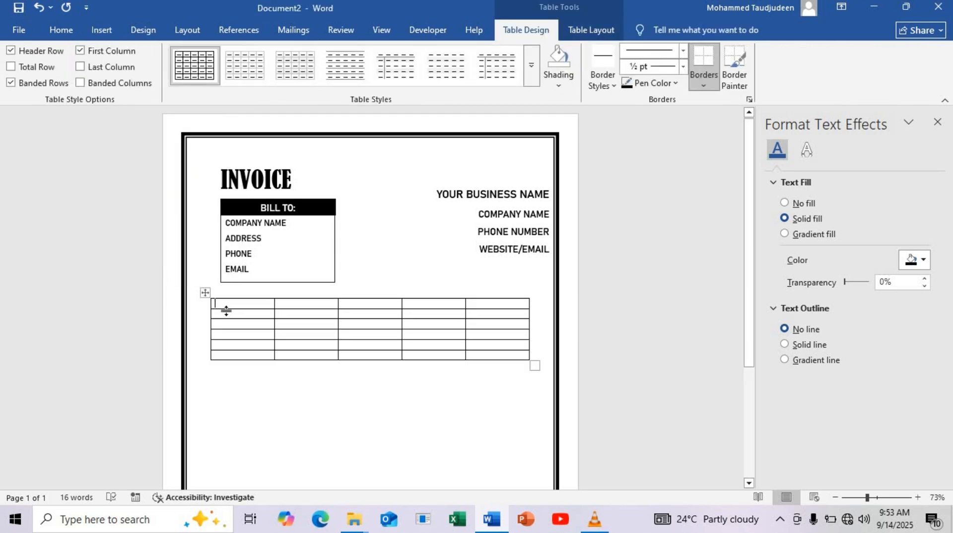
Increase the height of all six table rows to make them roughly equal and taller.
drag(225, 310, 225, 316)
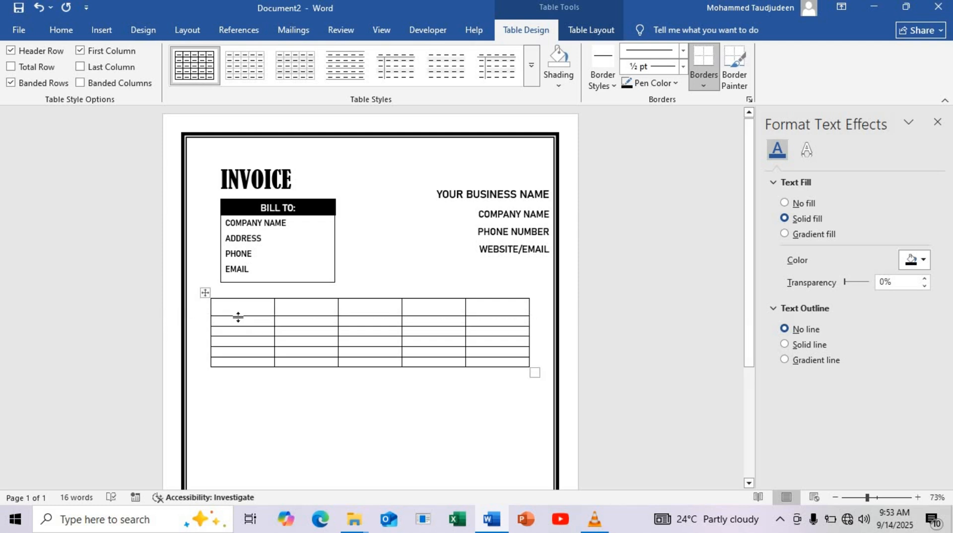
drag(239, 316, 241, 333)
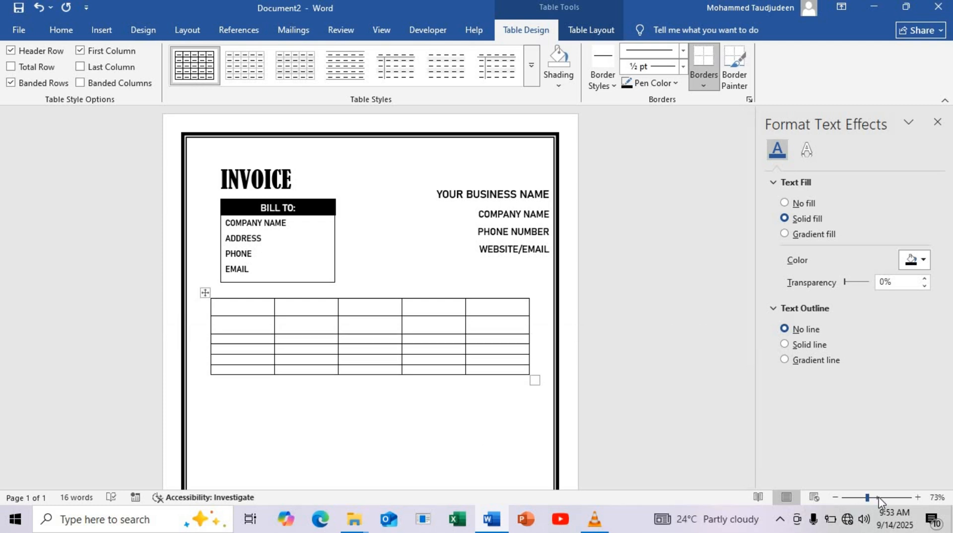
click(878, 496)
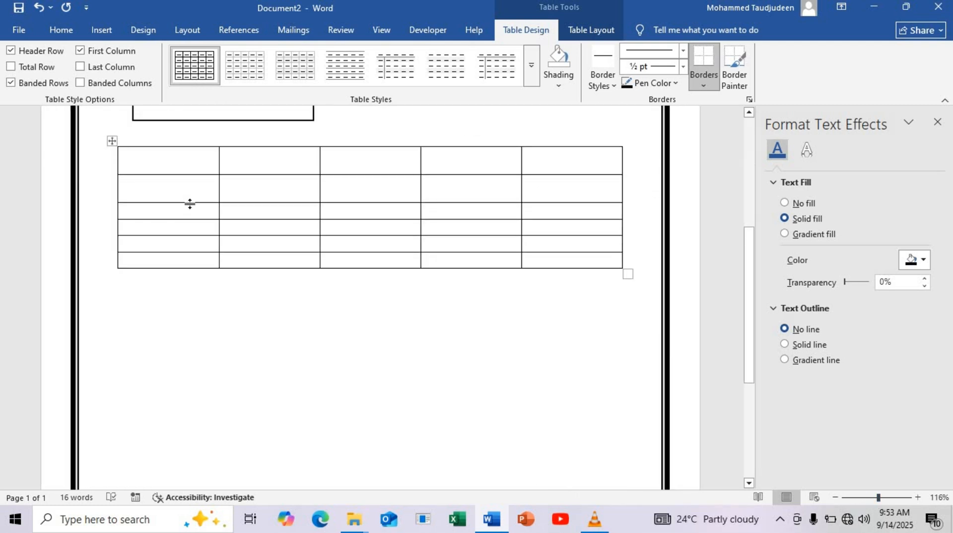
drag(190, 203, 200, 304)
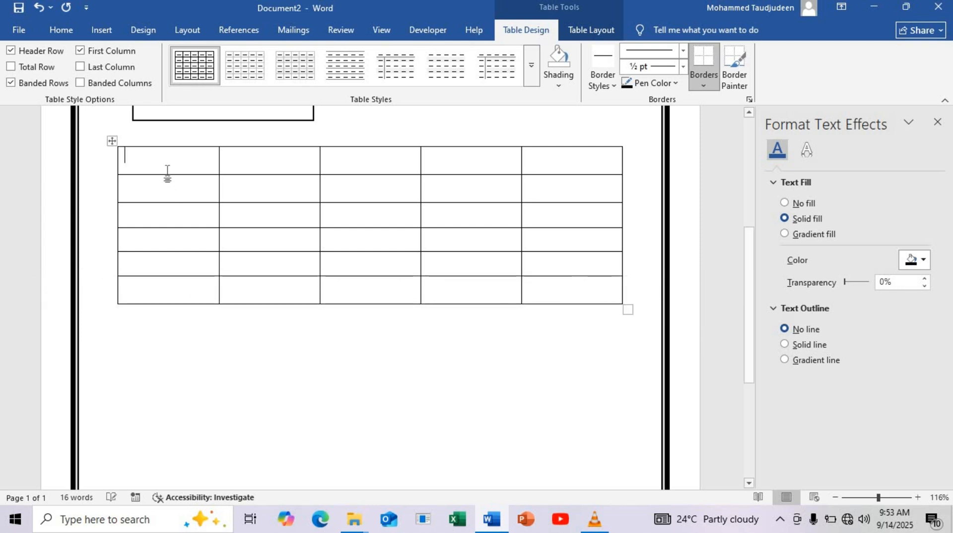
Apply the black grid table style with a solid black header row and grey banded rows to the whole table.
click(110, 144)
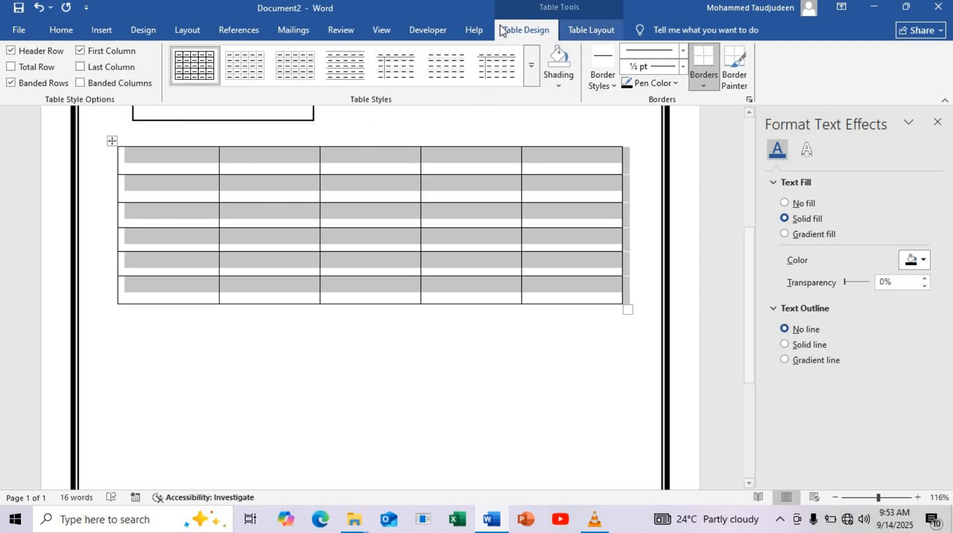
click(531, 65)
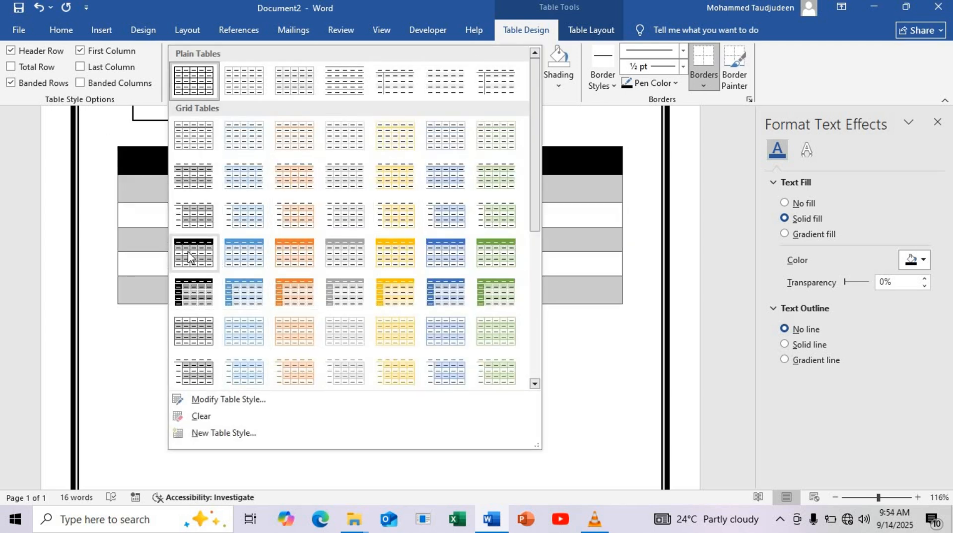
click(192, 291)
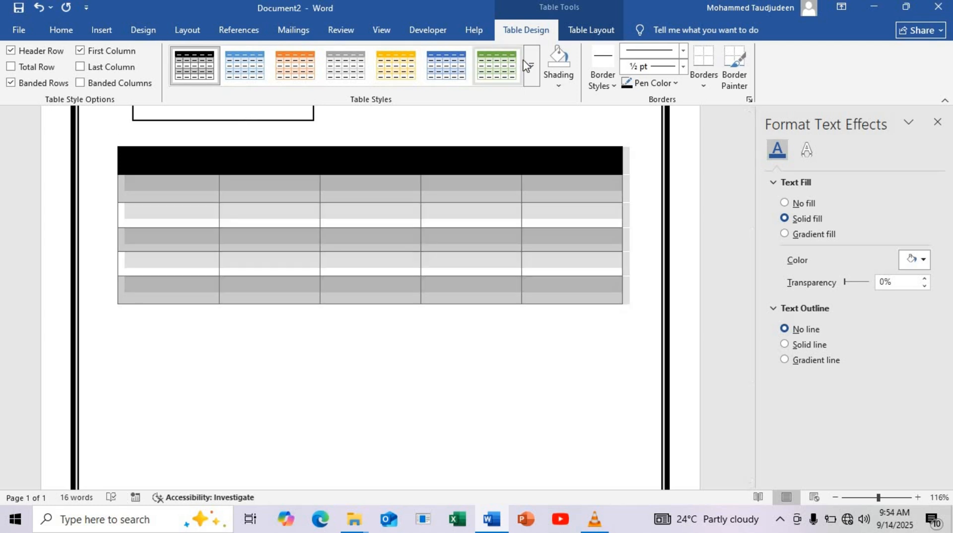
click(529, 65)
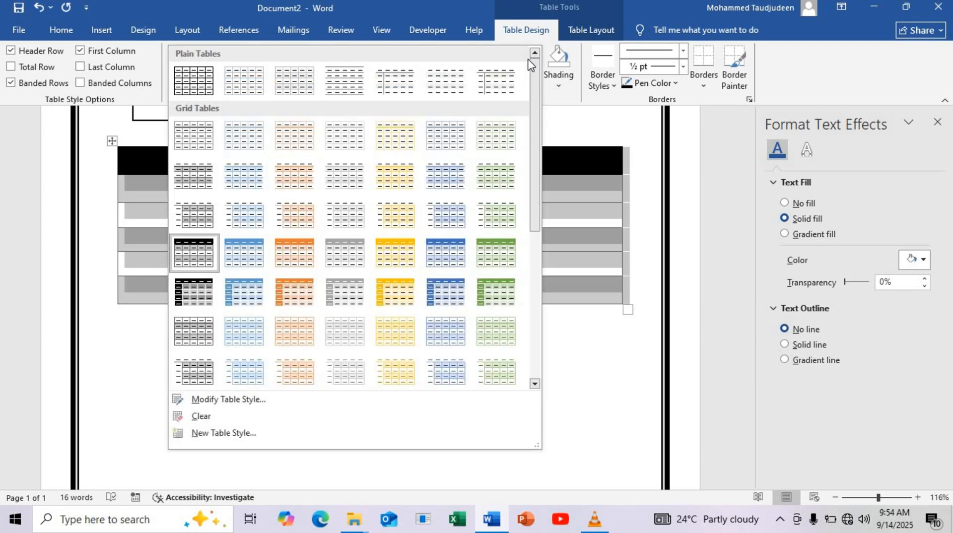
click(136, 240)
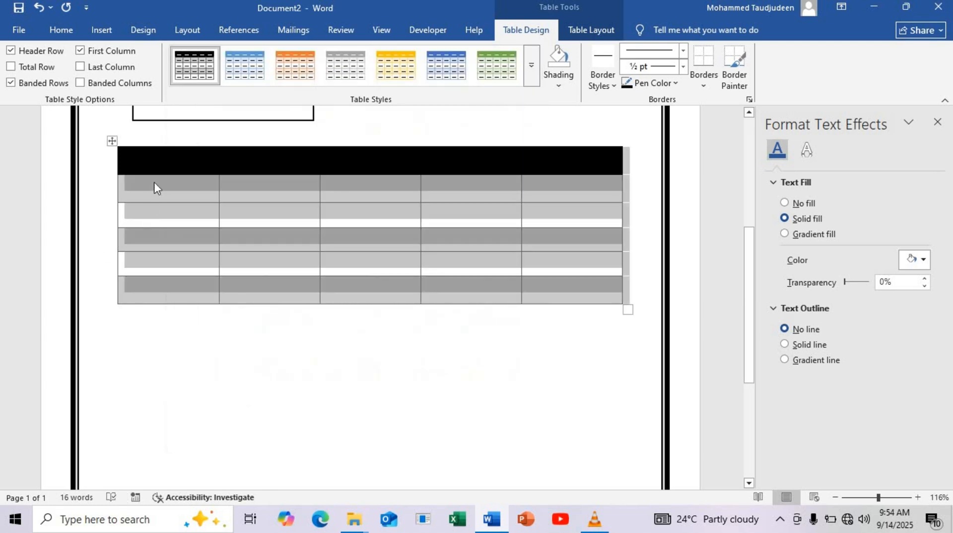
Enter NO. and DESCRIPTION as the first two column headings in the table's black header row.
click(170, 169)
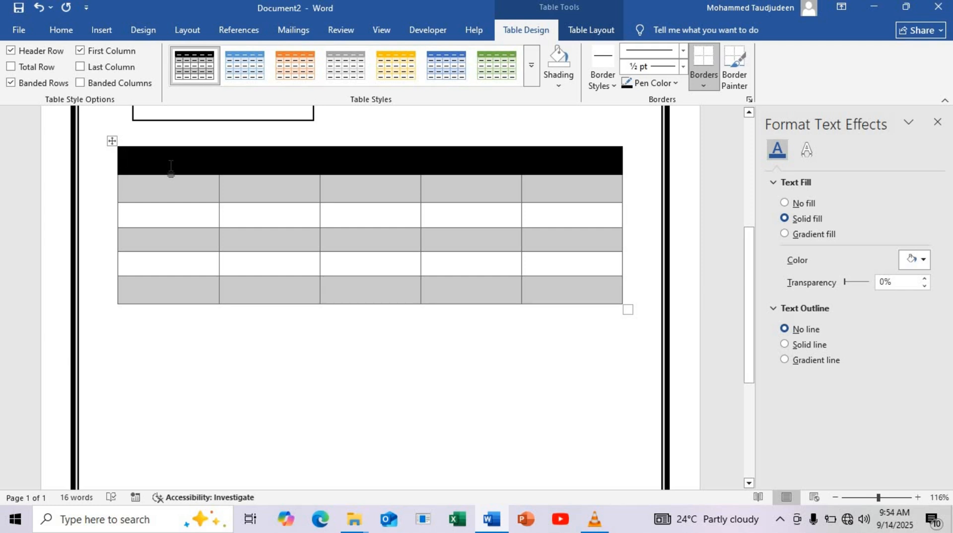
text(NU)
text(DE)
text(SCR)
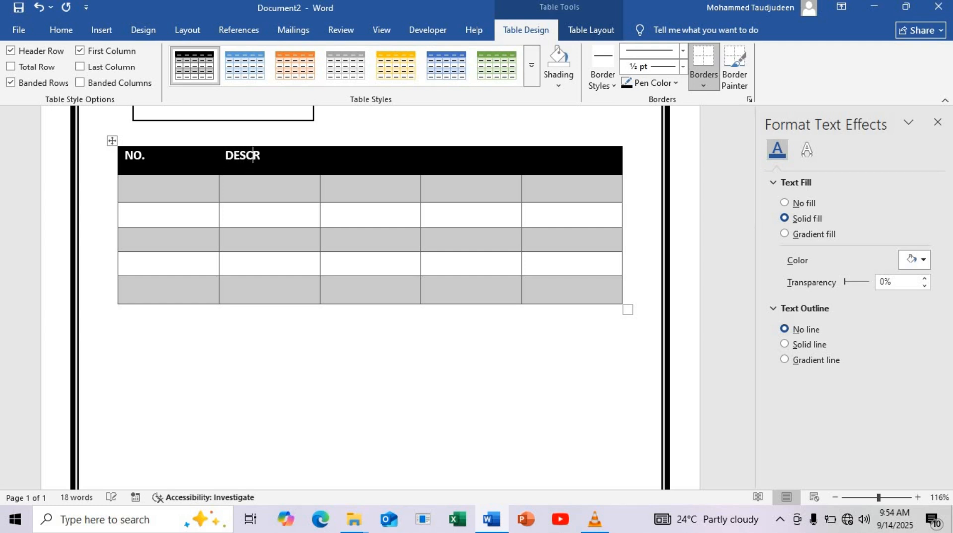
key(BackSpace)
key(BackSpace)
key(BackSpace)
text(IPTION)
Enter QUANTITY, UNIT COST and TOTAL as the headings of the last three table columns.
key(Tab)
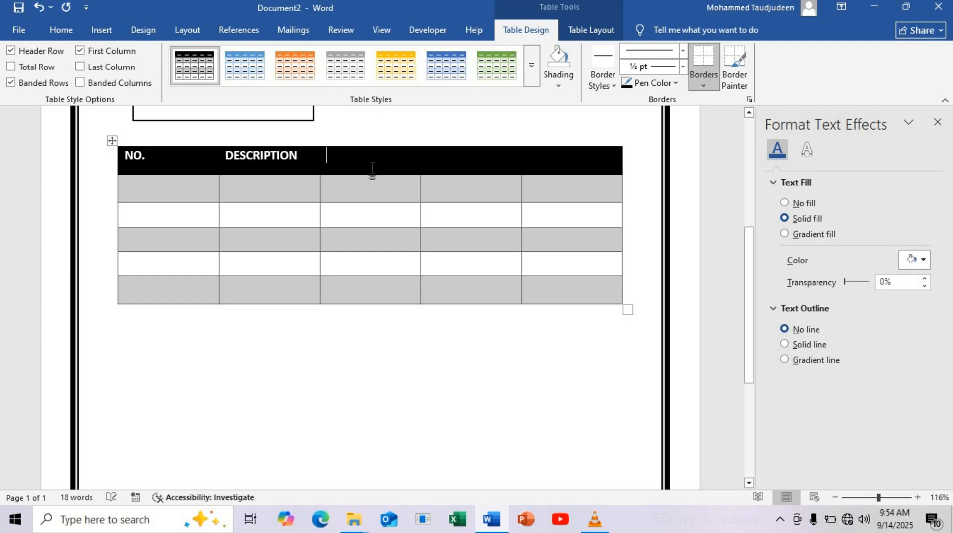
text(QU)
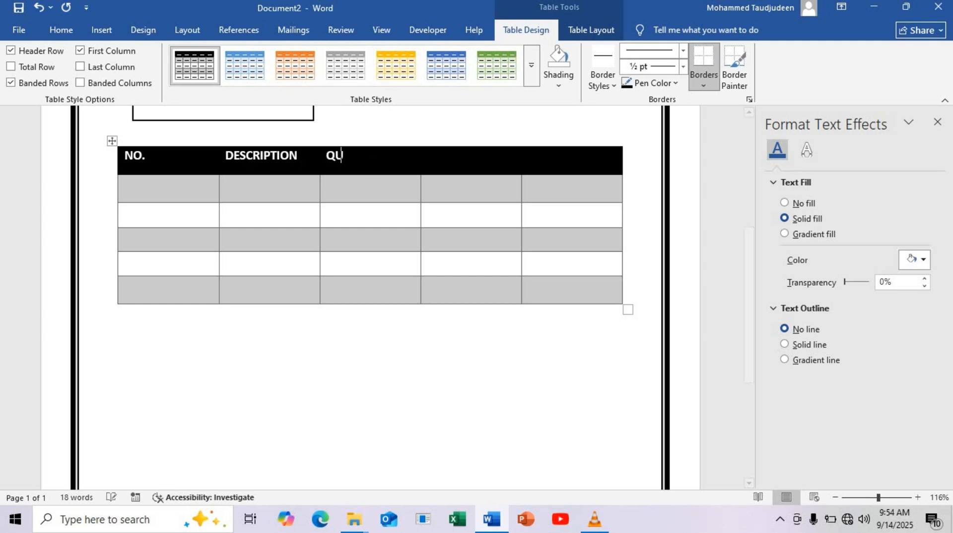
text(NNTI)
text(UNIT)
text( C.)
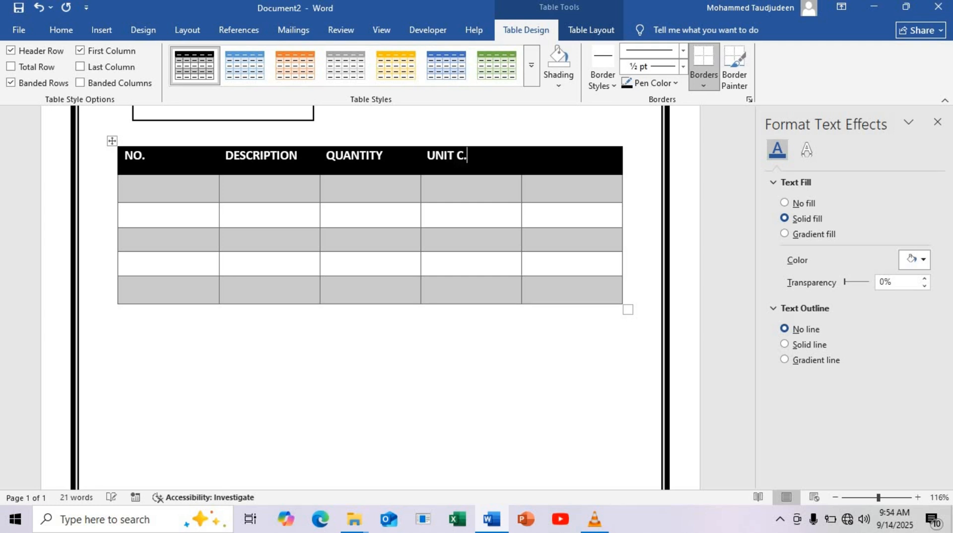
text(OST)
key(BackSpace)
text(TOTAL)
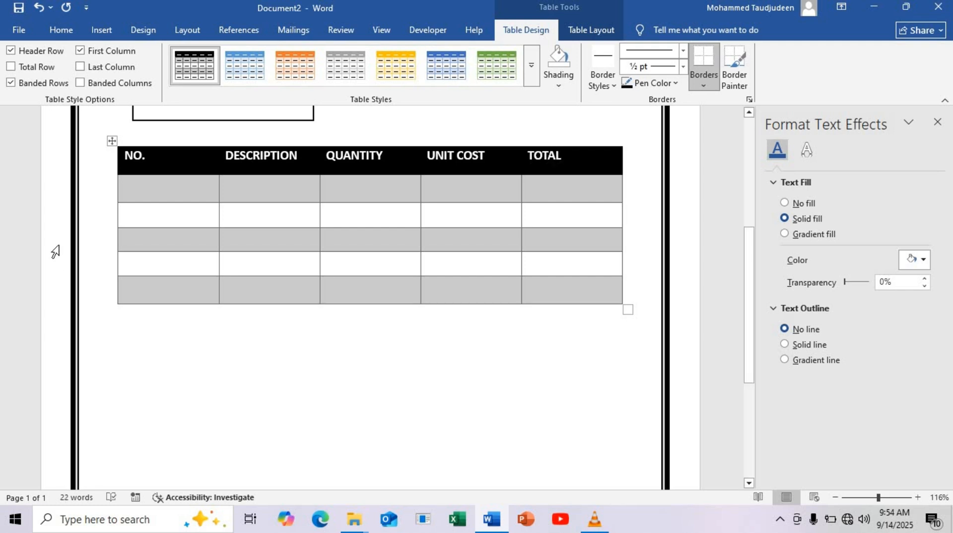
Centre the five column headings horizontally in the table's header row.
click(82, 170)
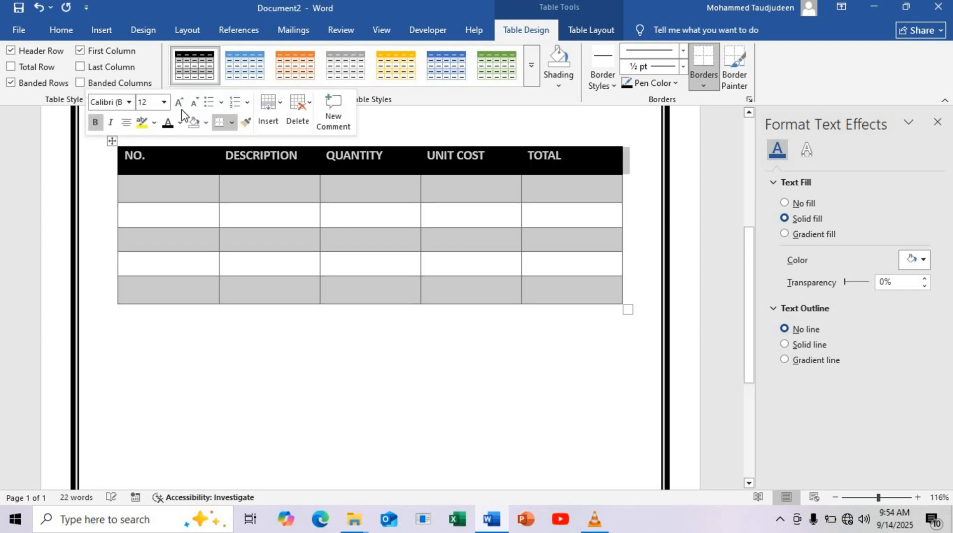
click(62, 30)
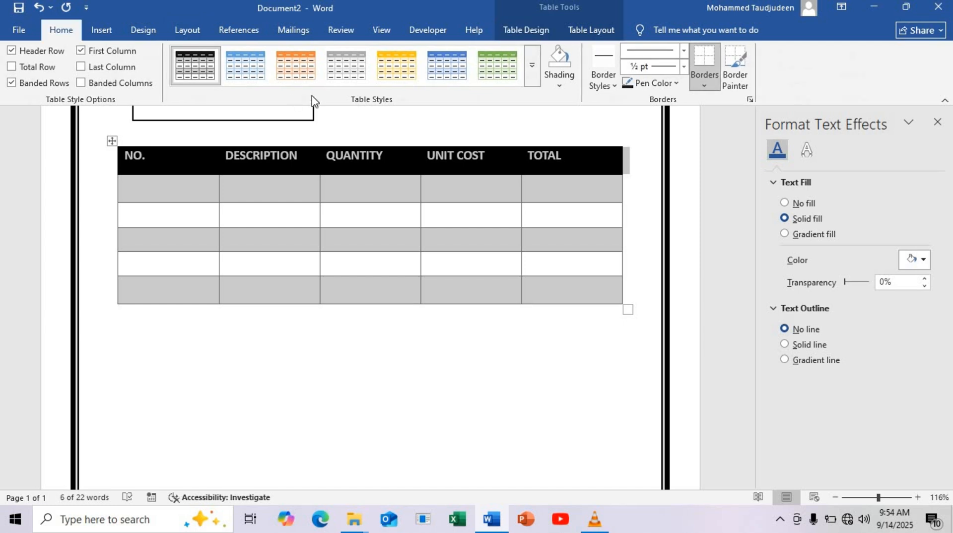
click(351, 78)
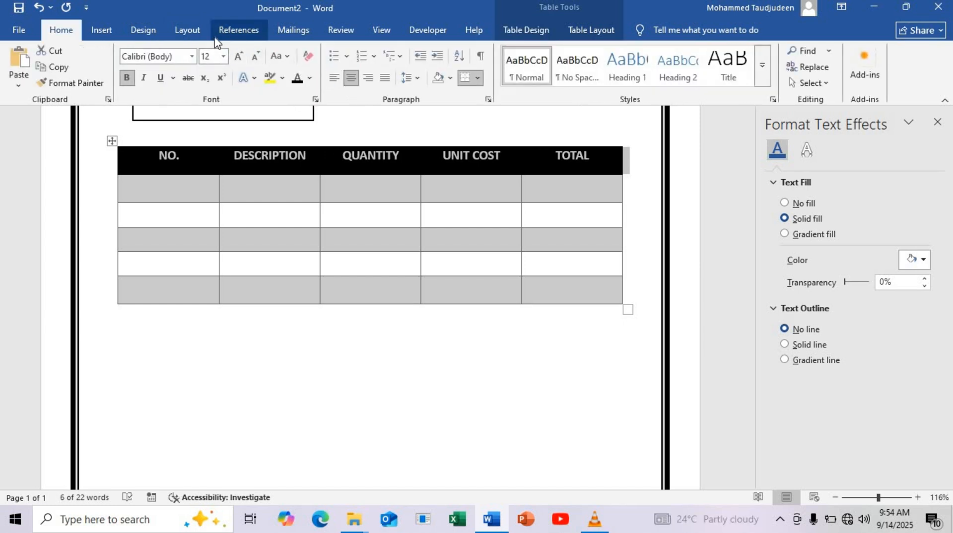
Set the paragraph spacing before the header row's text to 3 pt.
click(188, 31)
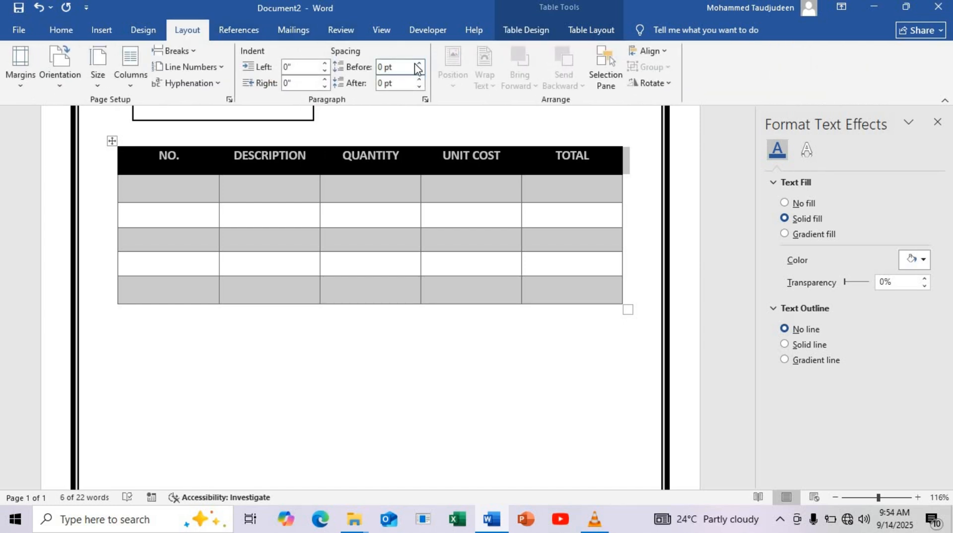
click(419, 63)
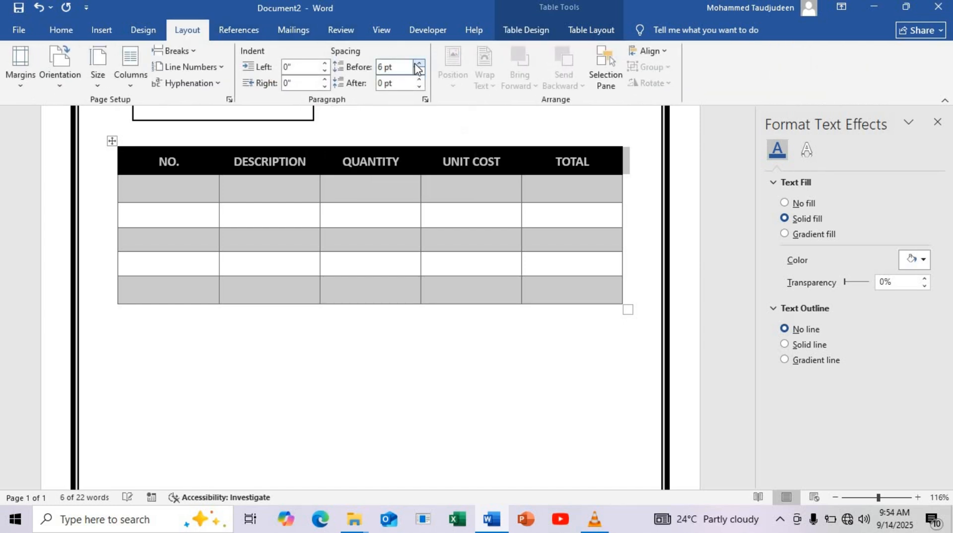
double_click(381, 68)
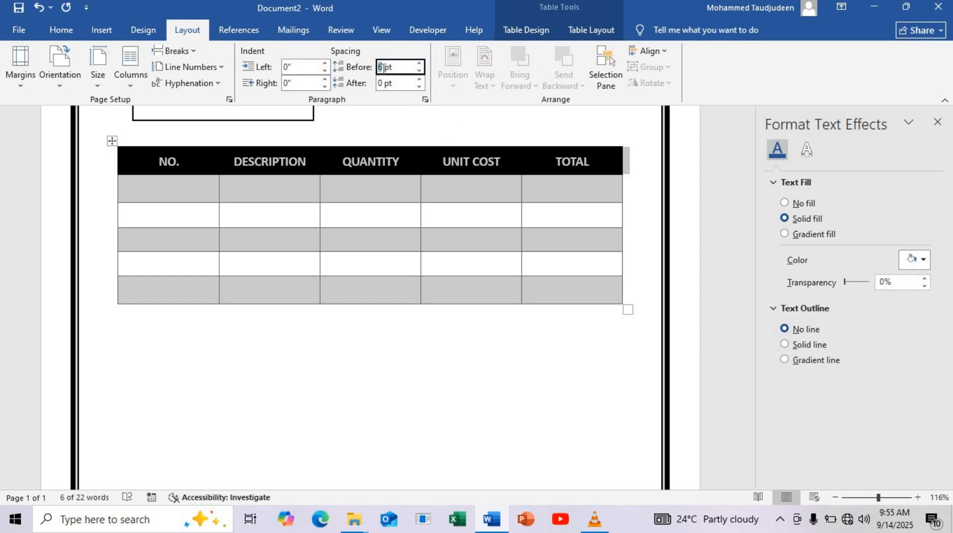
text(3)
key(Return)
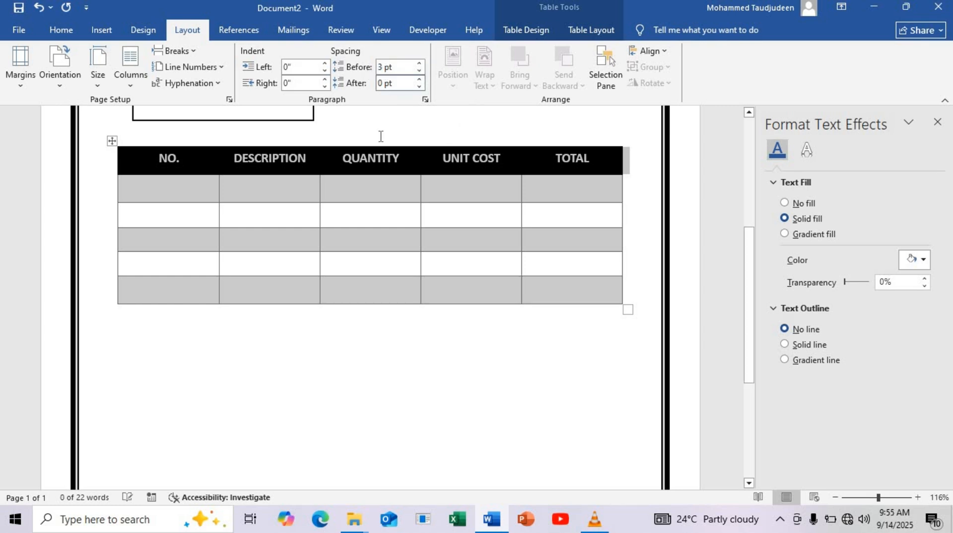
Narrow the item table's NO. column, widen DESCRIPTION, and adjust the borders between the QUANTITY, UNIT COST and TOTAL columns to suit their headings.
click(344, 346)
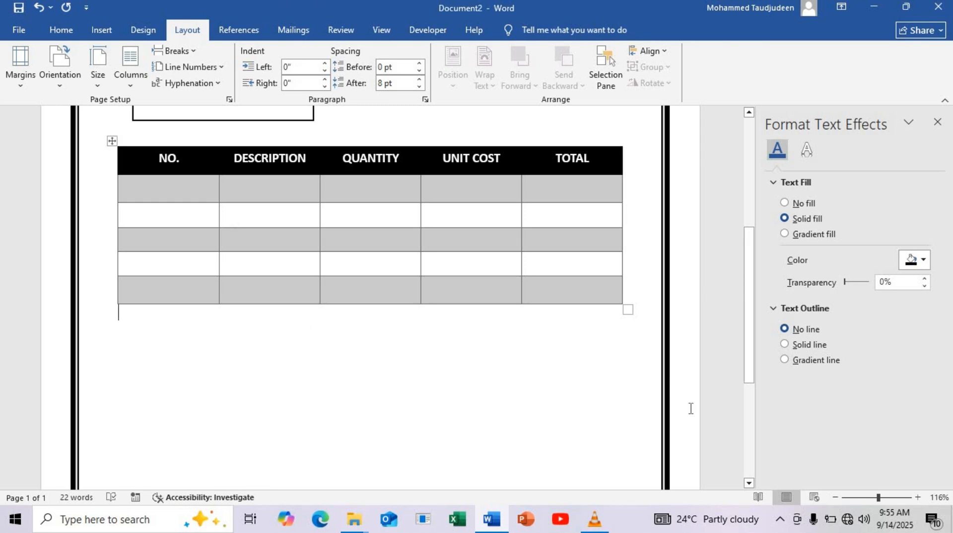
click(858, 499)
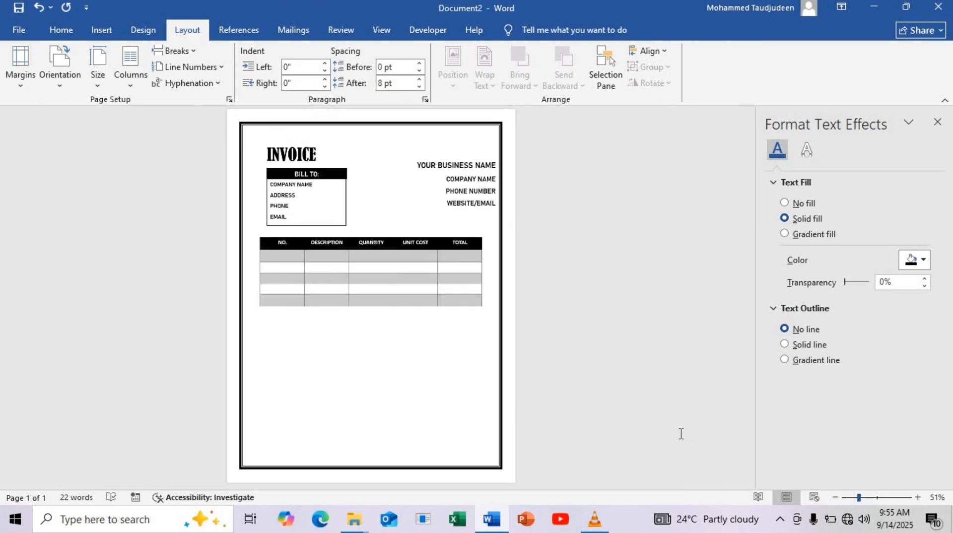
click(865, 498)
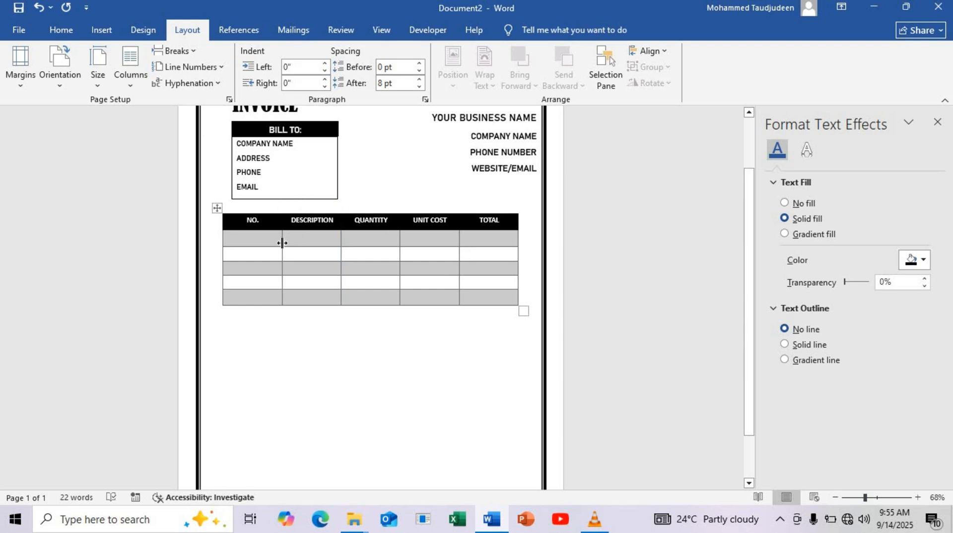
drag(281, 242, 245, 244)
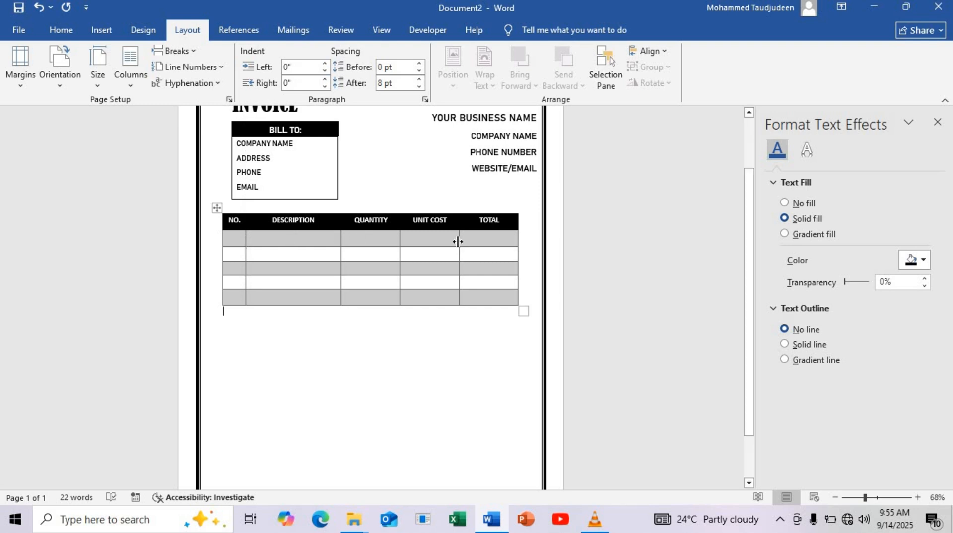
drag(459, 242, 462, 241)
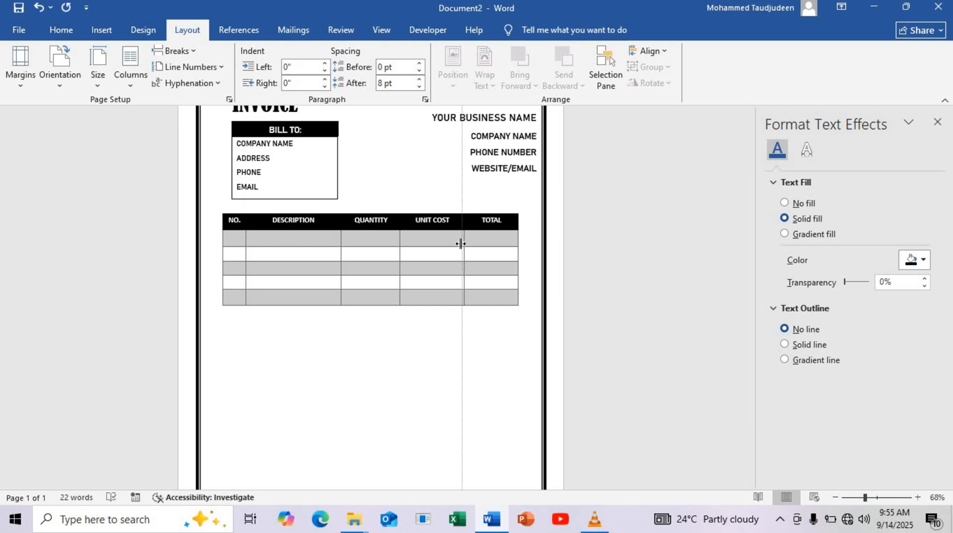
drag(399, 246, 413, 245)
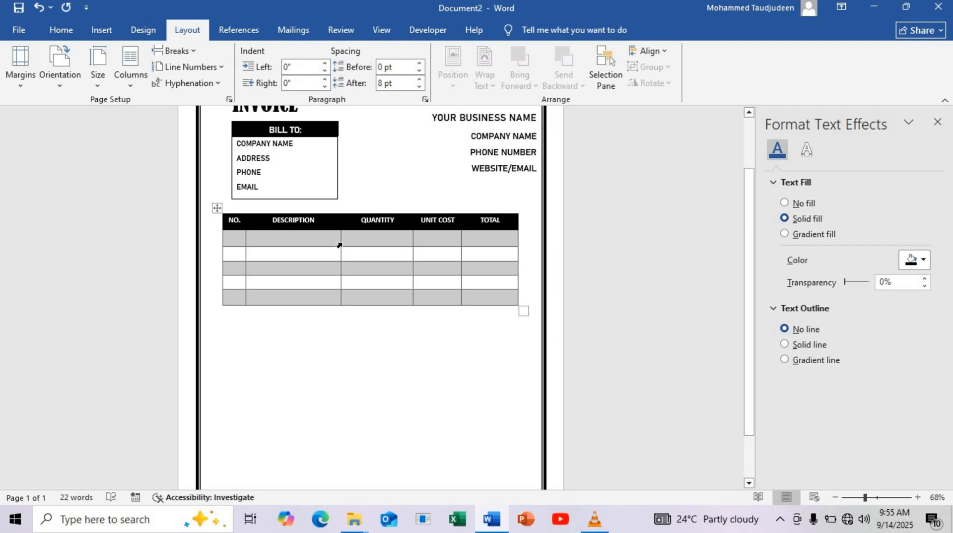
drag(341, 241, 364, 241)
Add four empty rows at the lower end of the item table.
click(228, 292)
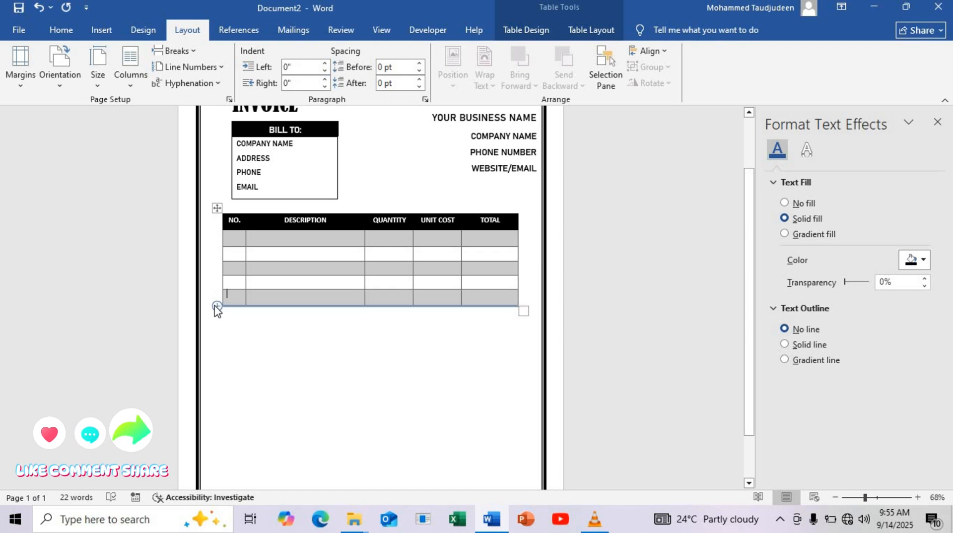
click(216, 306)
click(217, 306)
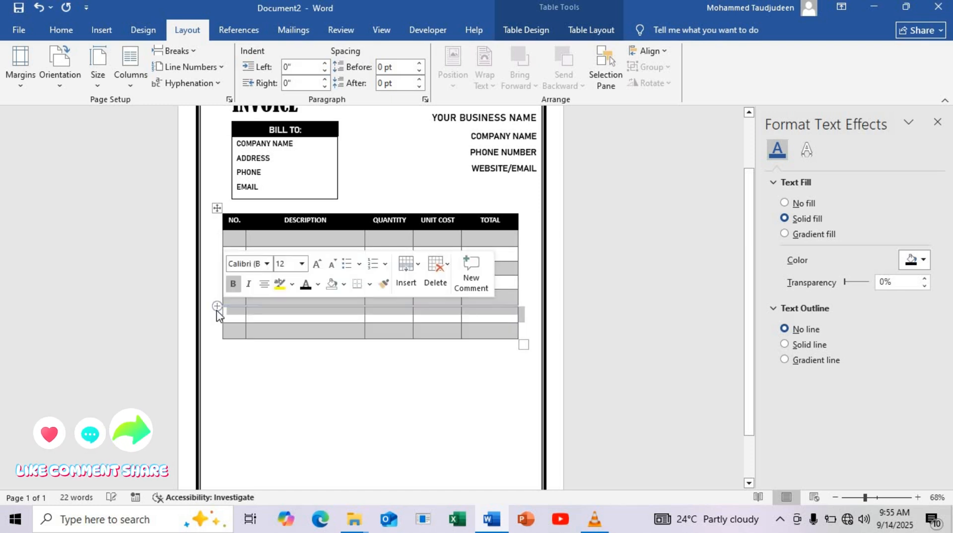
click(217, 306)
scroll(385, 419, down, 3)
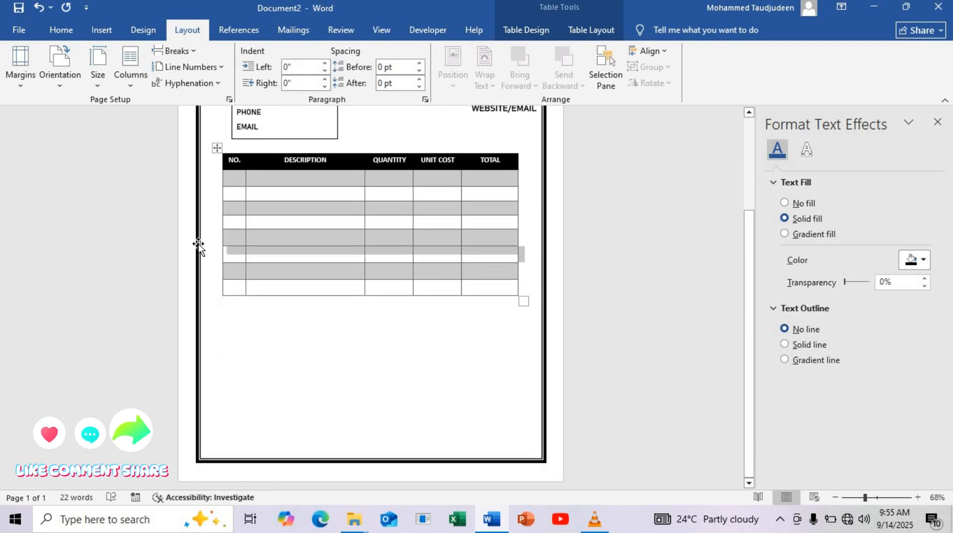
click(215, 248)
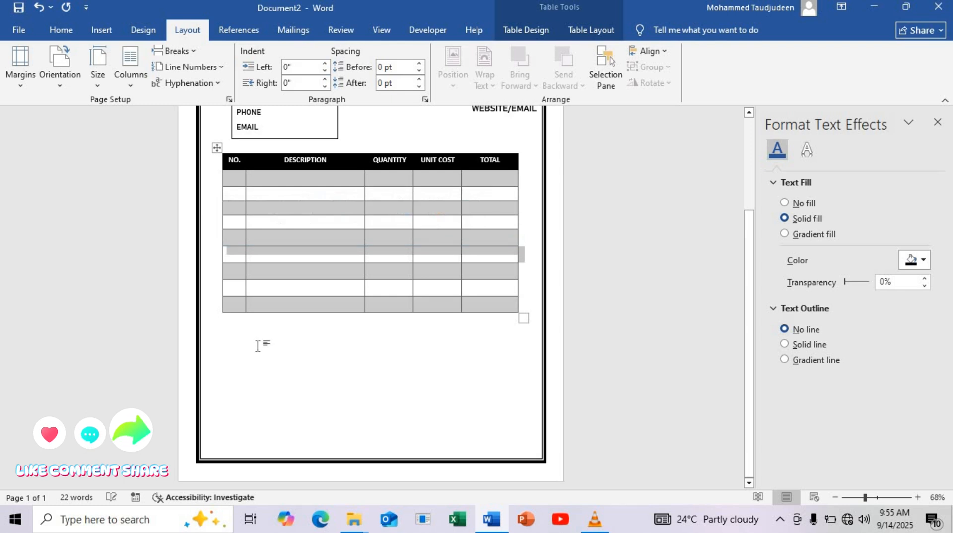
click(257, 346)
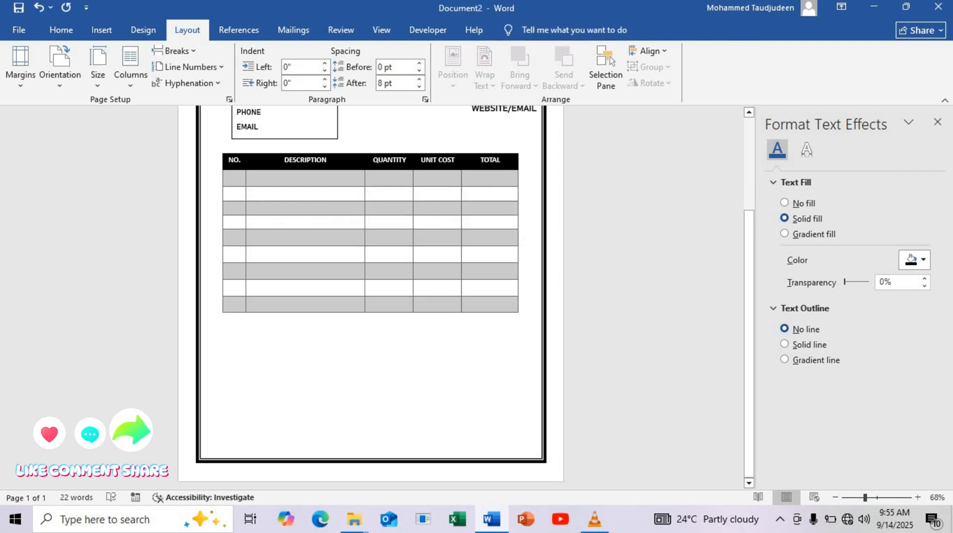
Duplicate the BILL TO heading bar and its details box, placing the copy beneath the item table, flush with the table's left edge.
scroll(175, 334, up, 4)
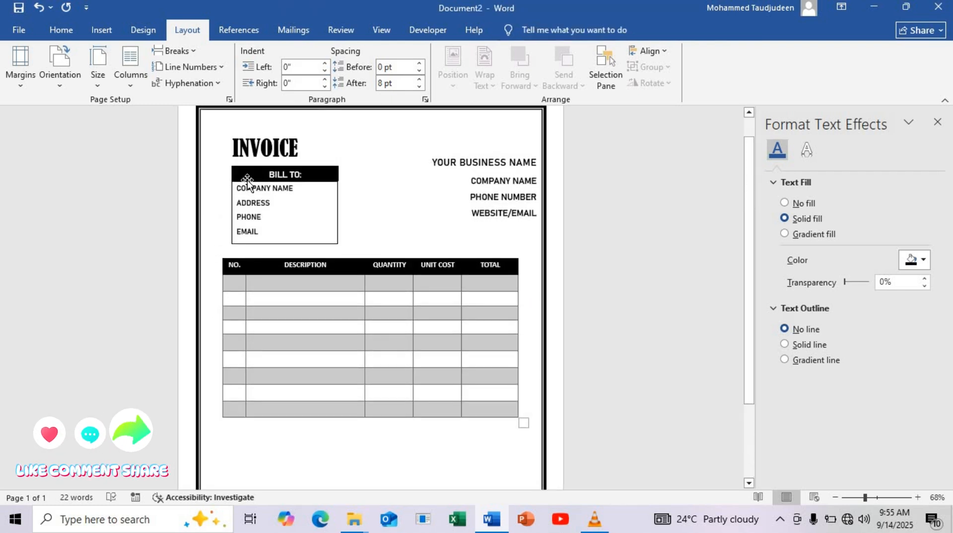
click(247, 180)
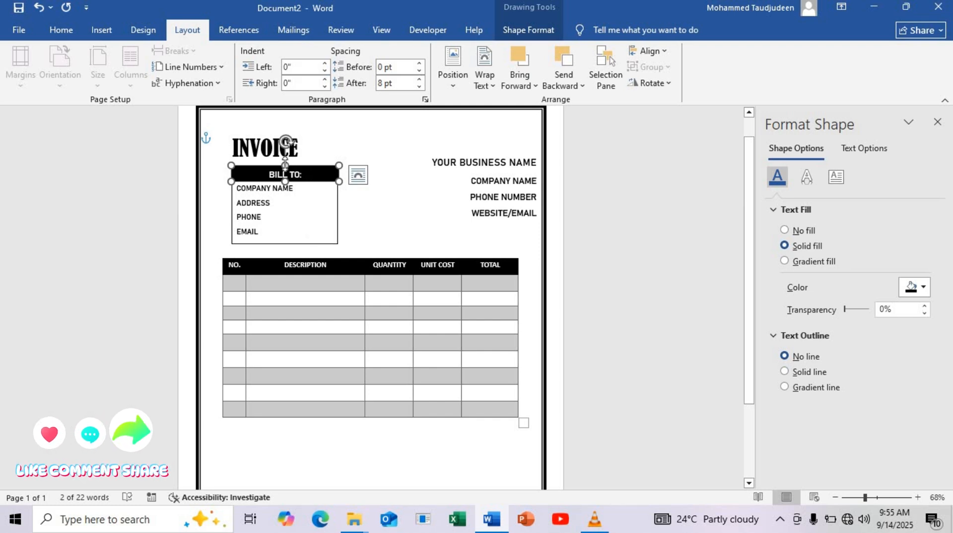
drag(333, 248, 334, 470)
scroll(302, 357, down, 5)
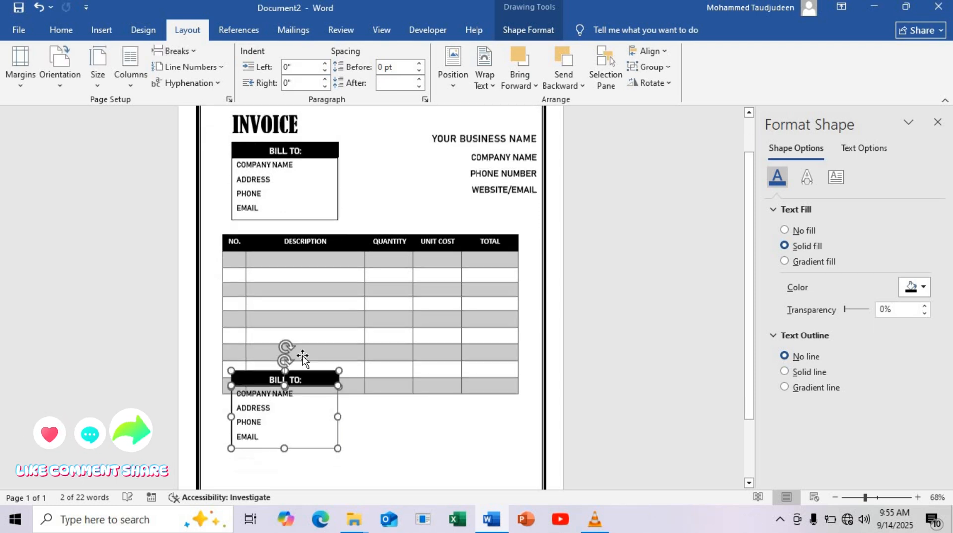
drag(295, 373, 286, 405)
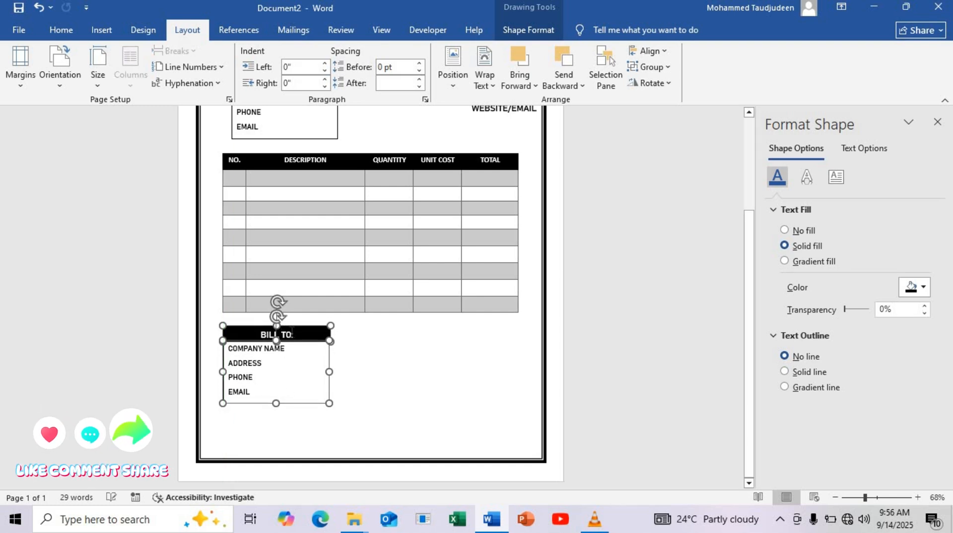
Replace the heading of the copied box beneath the table with COMMENT.
click(292, 334)
drag(293, 334, 259, 334)
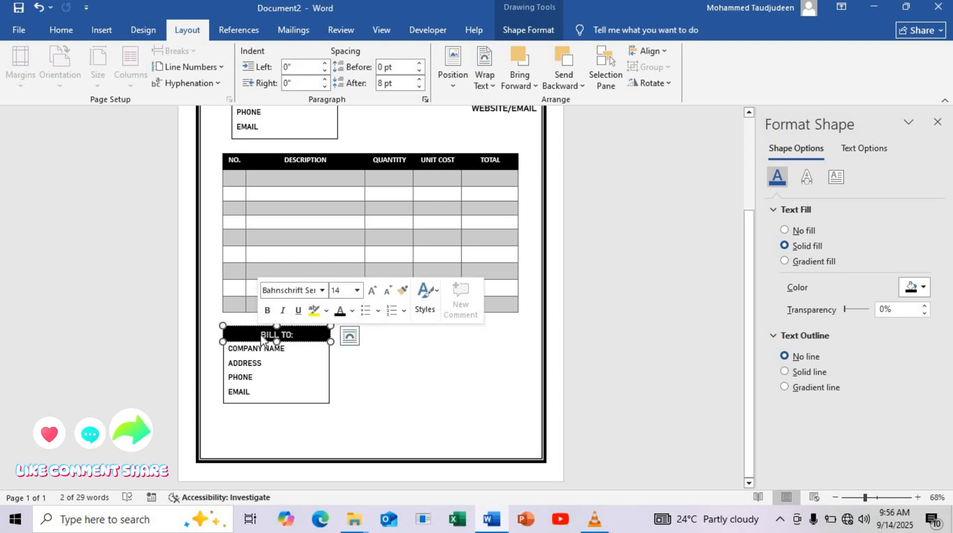
text(CO.MM)
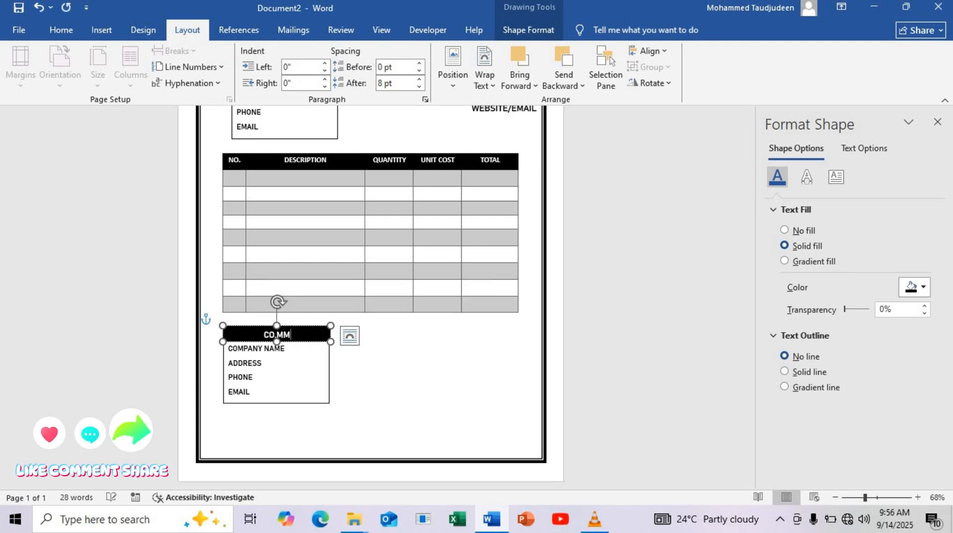
text(E)
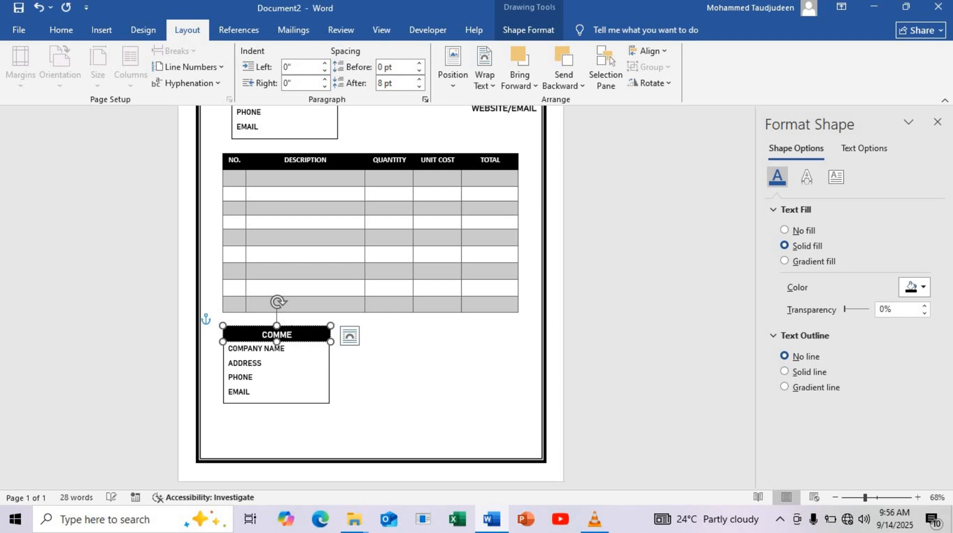
text(NT)
Delete all the contact detail lines from the box under the COMMENT heading.
click(270, 390)
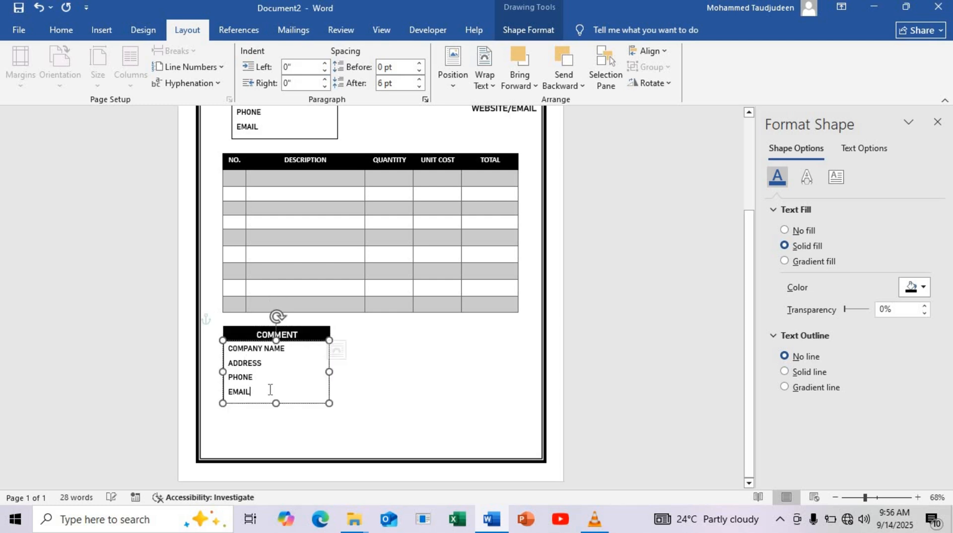
key(ctrl+a)
key(Delete)
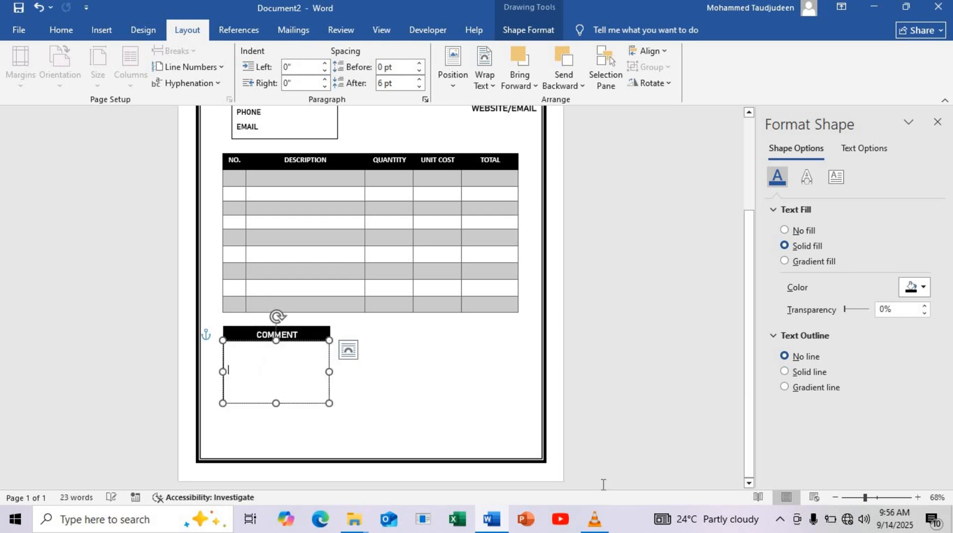
click(427, 388)
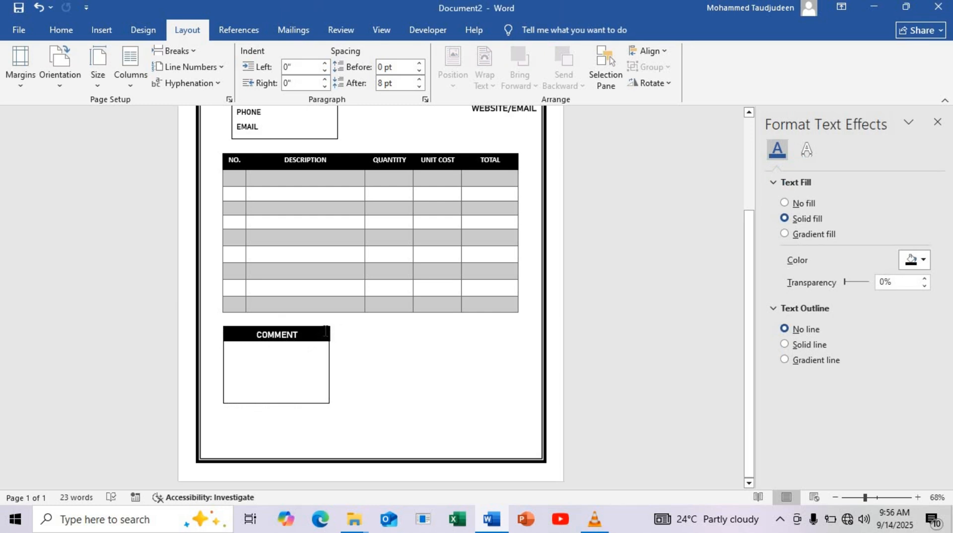
Copy the COMMENT heading bar to beneath the table's last two columns and shorten it to about the UNIT COST column's width.
click(325, 331)
drag(320, 326, 484, 328)
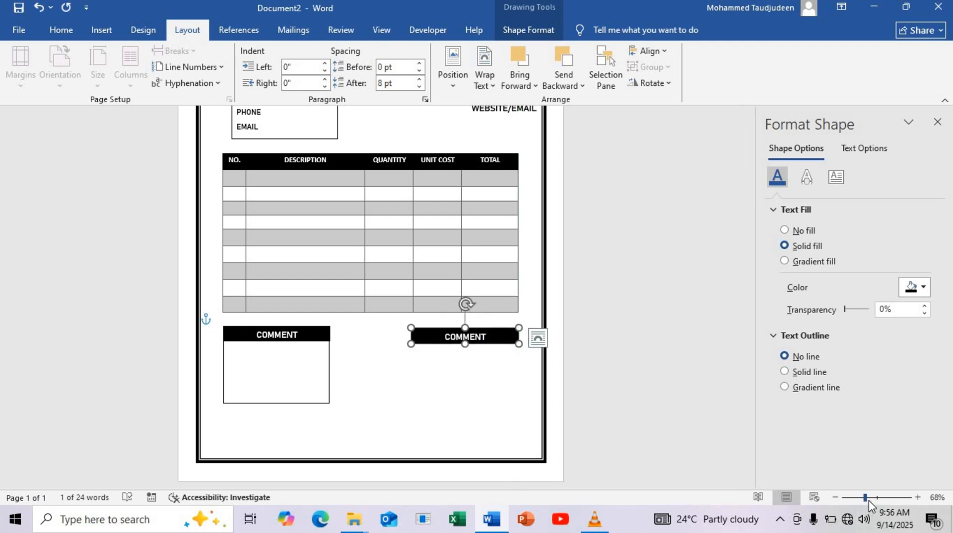
drag(868, 499, 877, 498)
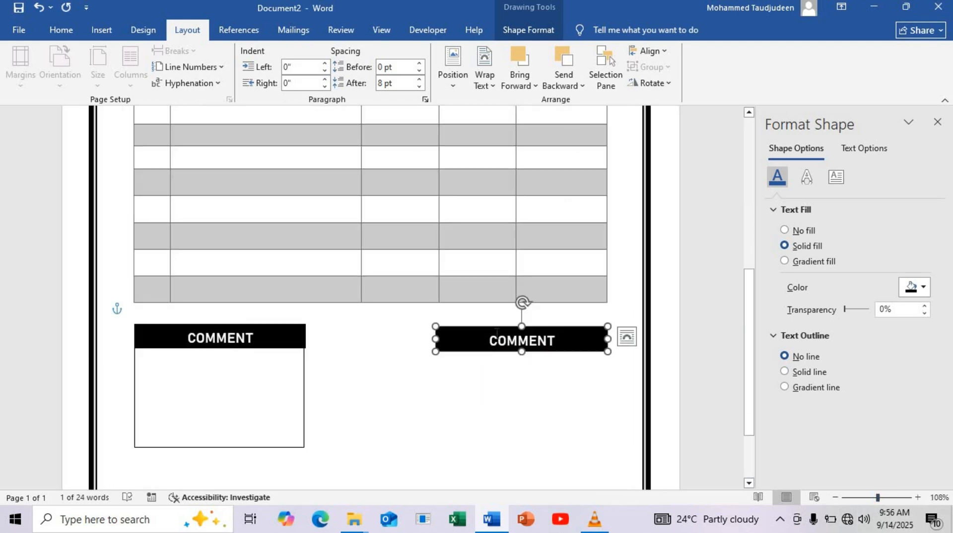
drag(499, 329, 502, 327)
drag(608, 337, 514, 337)
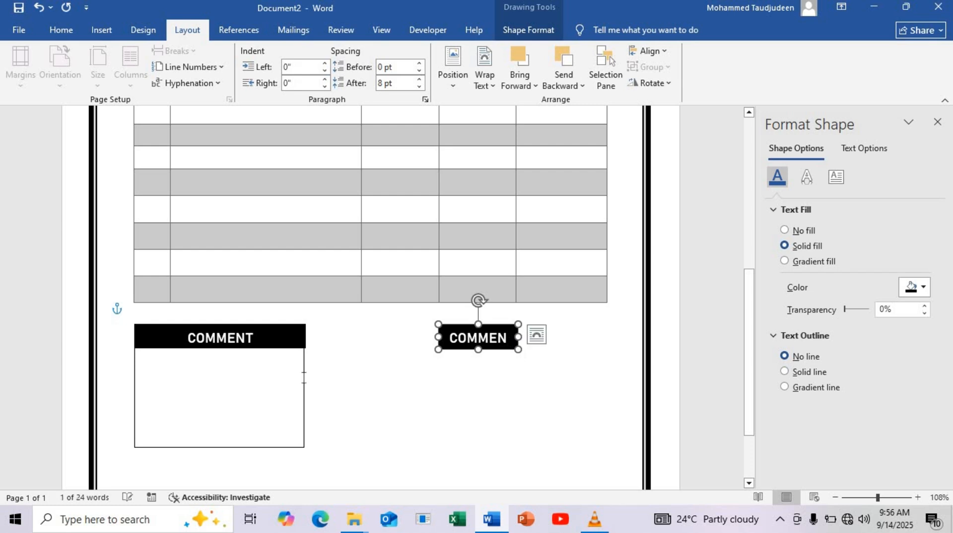
click(300, 381)
click(481, 352)
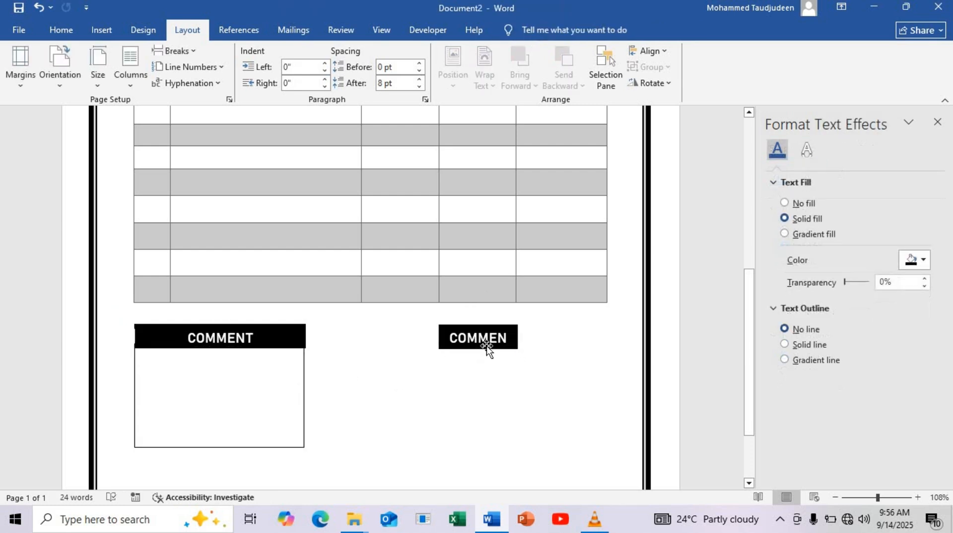
Duplicate the shortened black bar directly beneath itself and nudge the copy until it sits flush and aligned with the bar above.
click(491, 342)
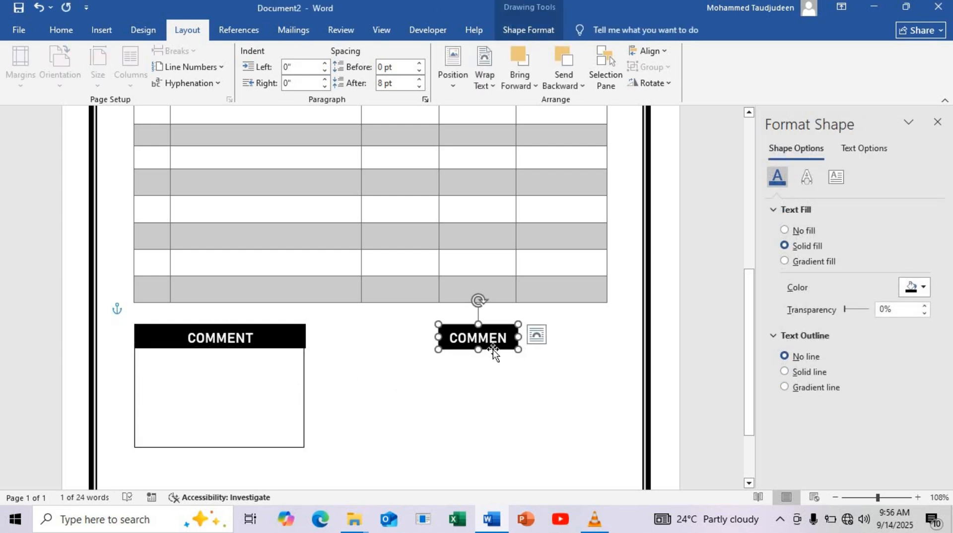
drag(493, 355, 498, 373)
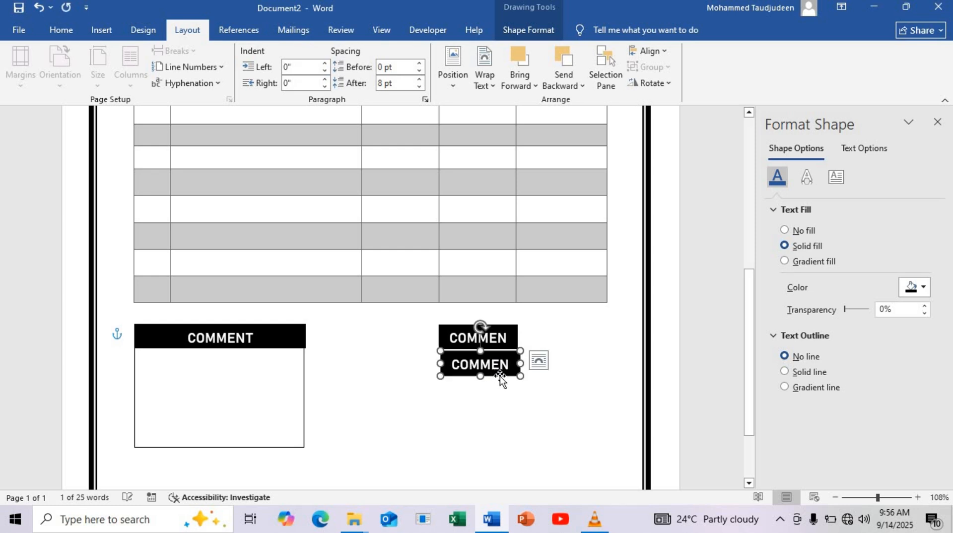
key(Up)
key(Up)
key(Up)
key(Down)
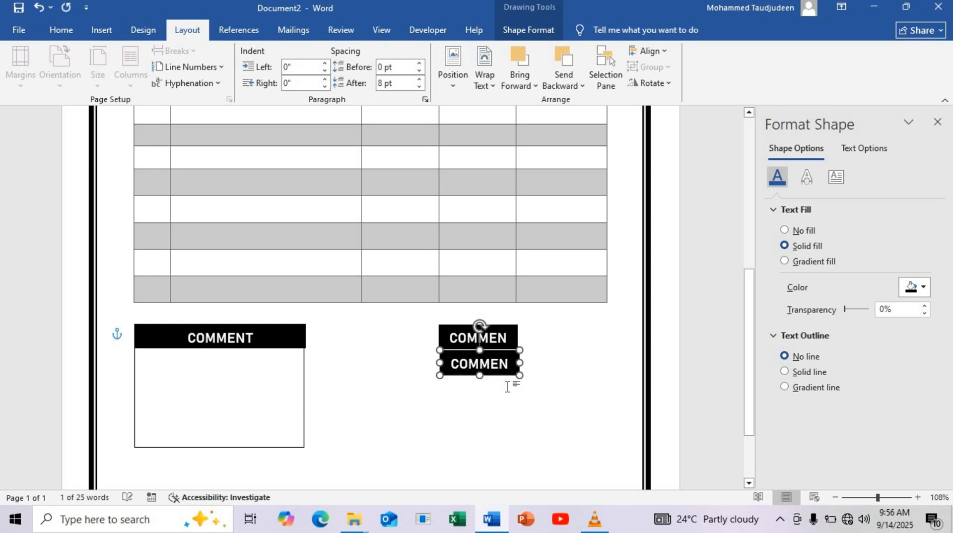
click(510, 407)
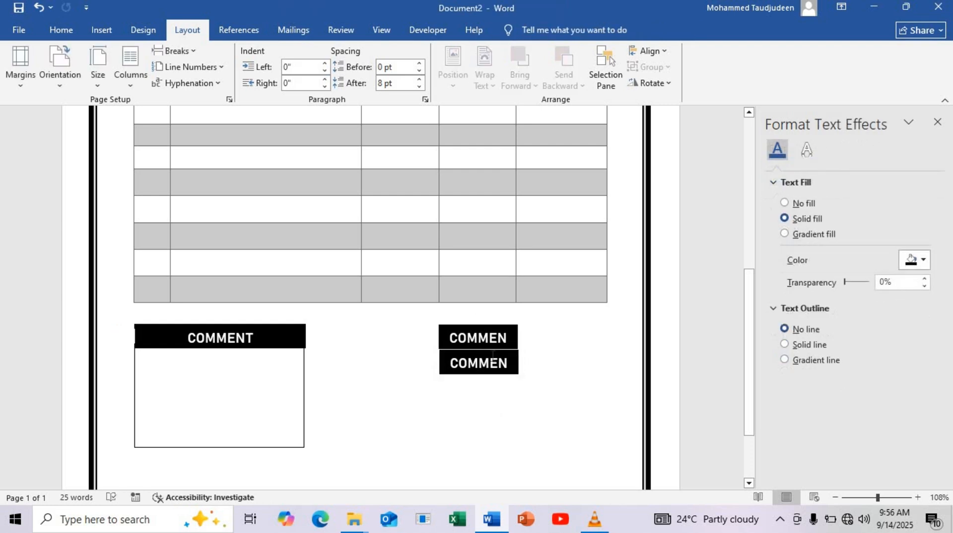
click(488, 376)
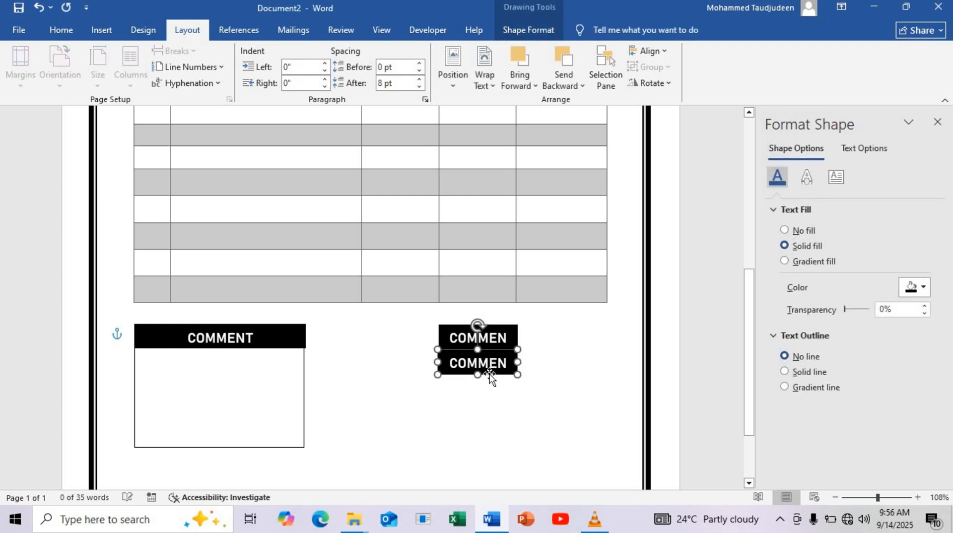
click(471, 379)
click(475, 368)
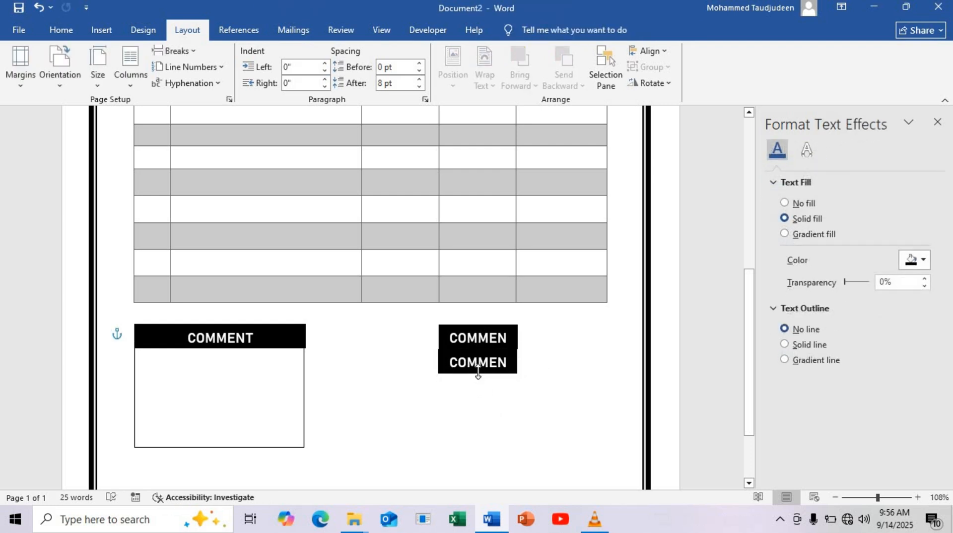
click(495, 394)
click(492, 370)
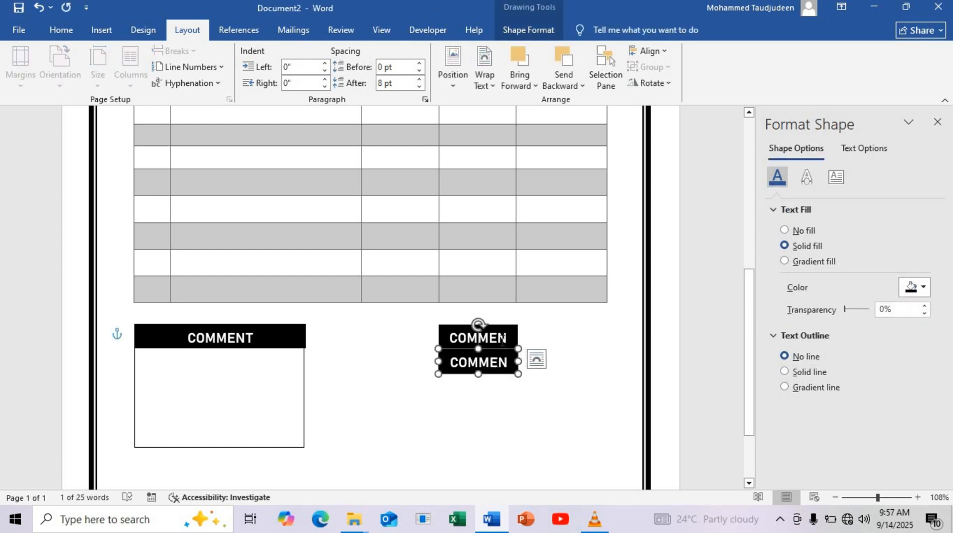
Select both short black bars and copy them directly below to form a stack of four.
click(502, 340)
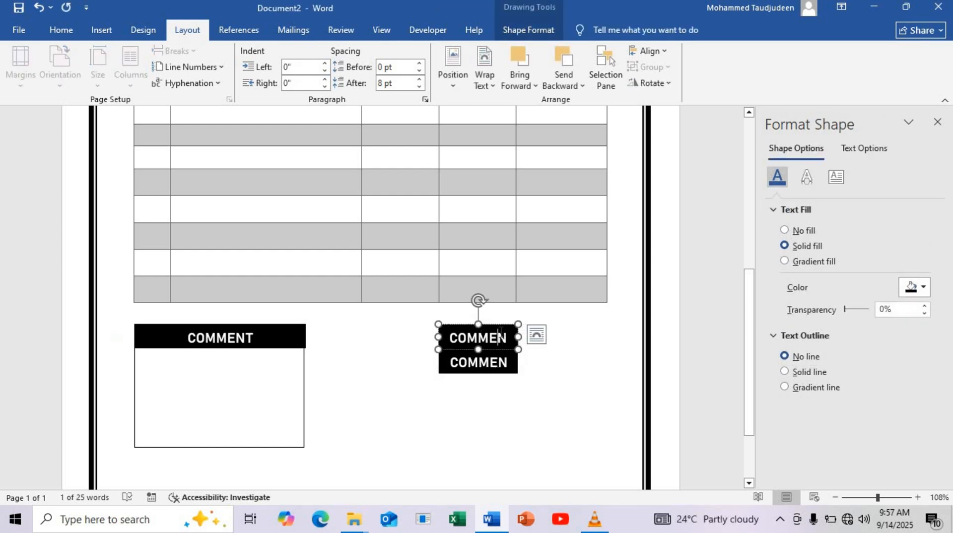
shift+click(498, 367)
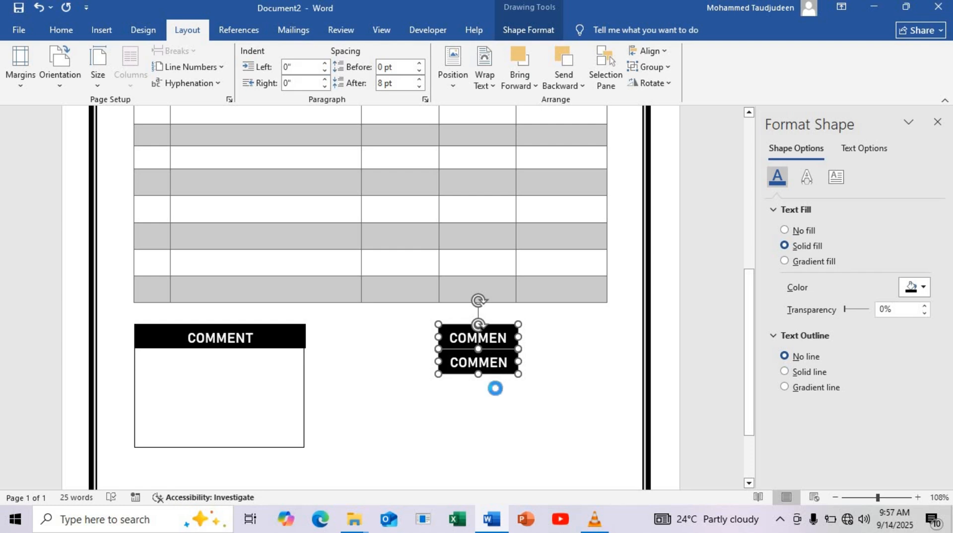
drag(495, 388, 494, 419)
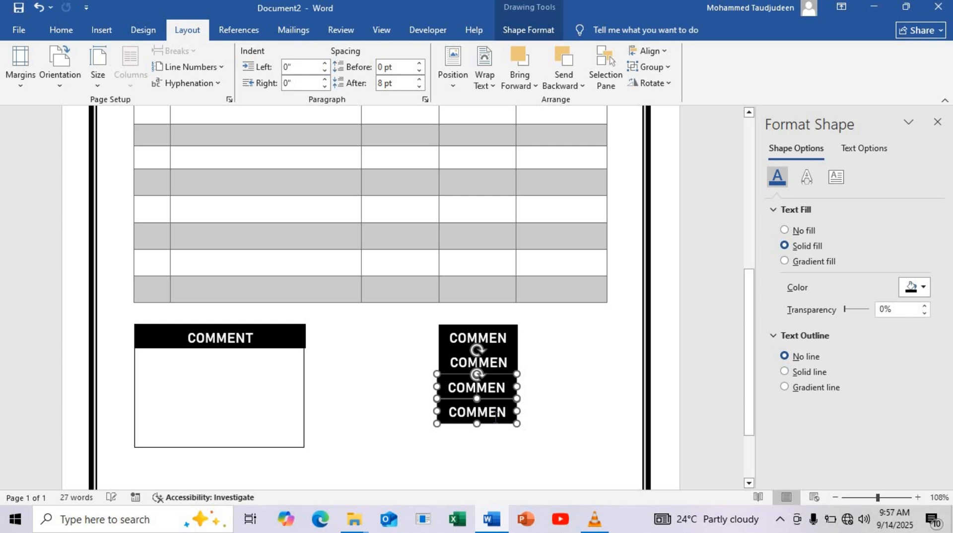
Nudge the lower two black bars sideways until they line up with the two bars above.
key(Right)
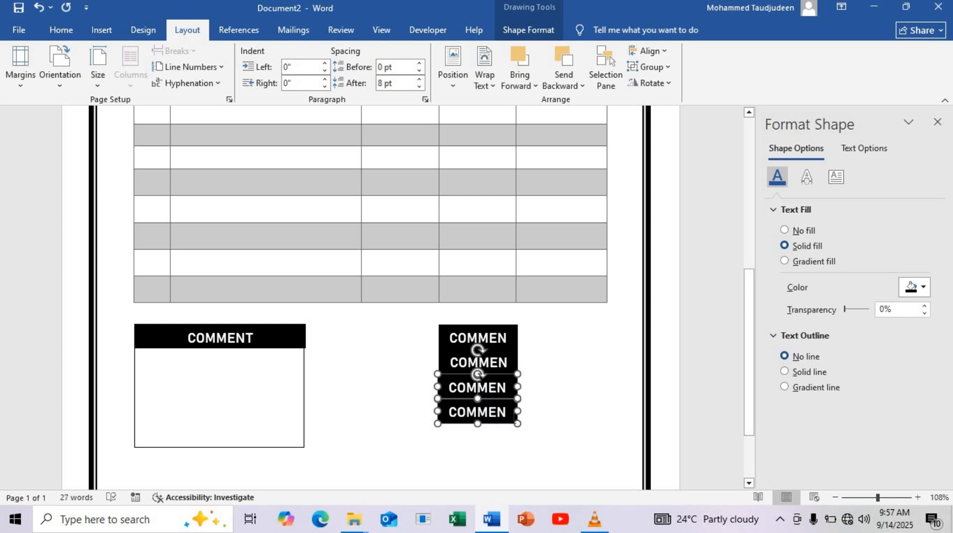
click(531, 411)
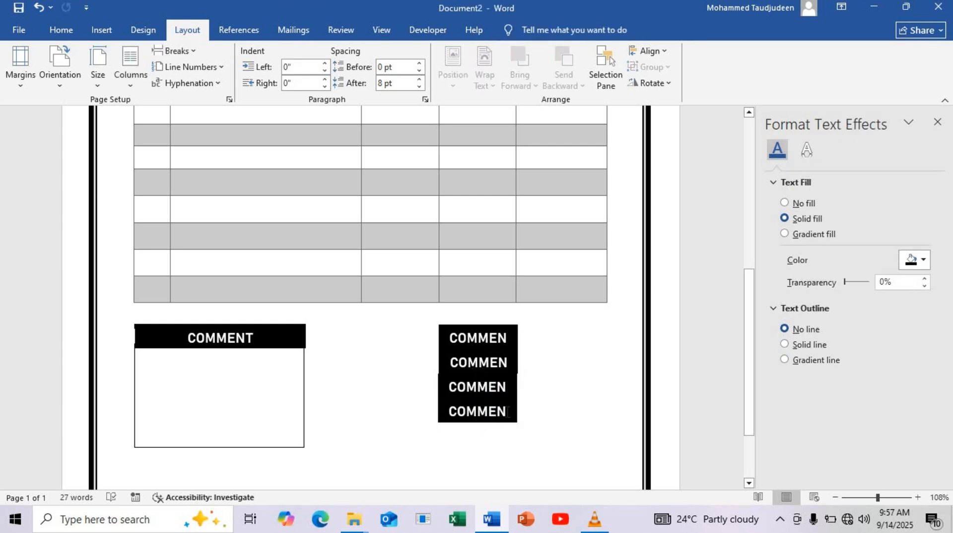
click(503, 411)
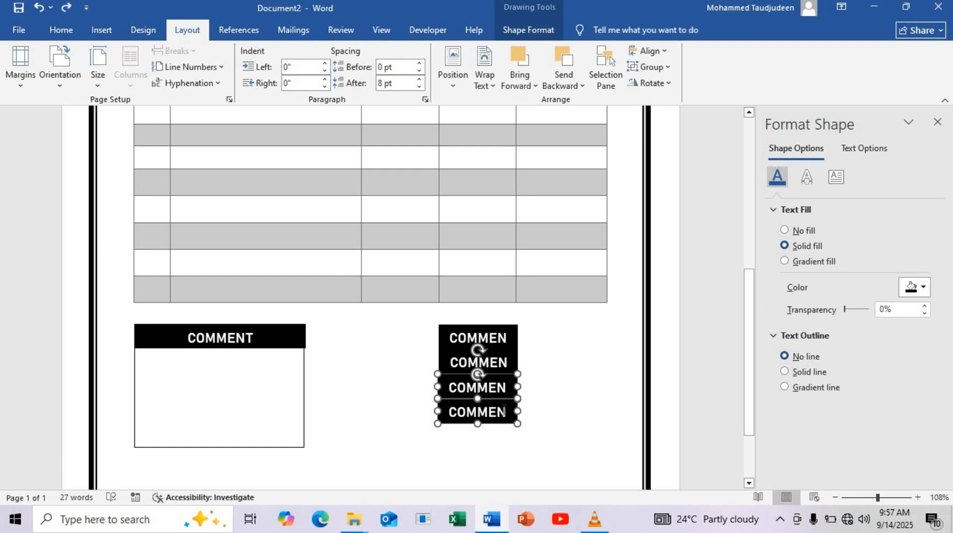
key(Right)
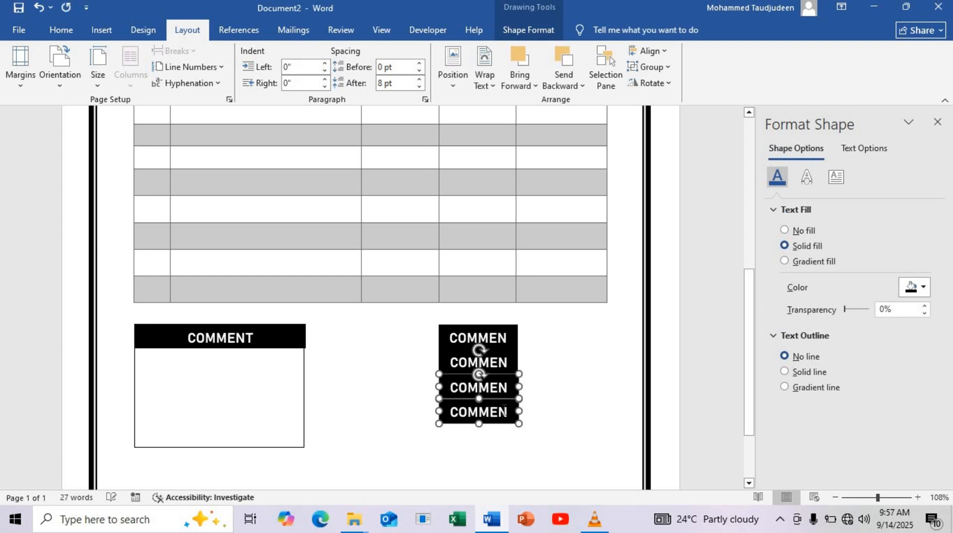
click(532, 400)
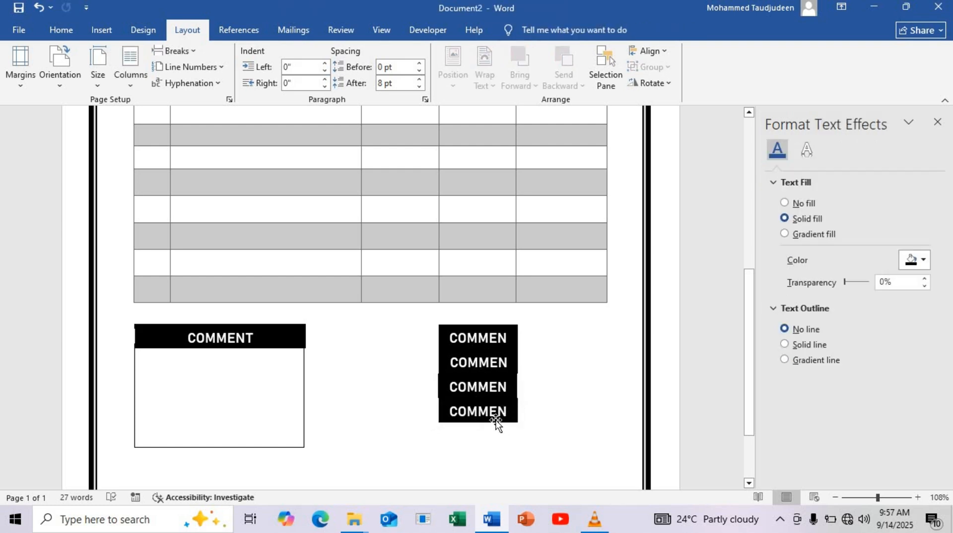
click(491, 415)
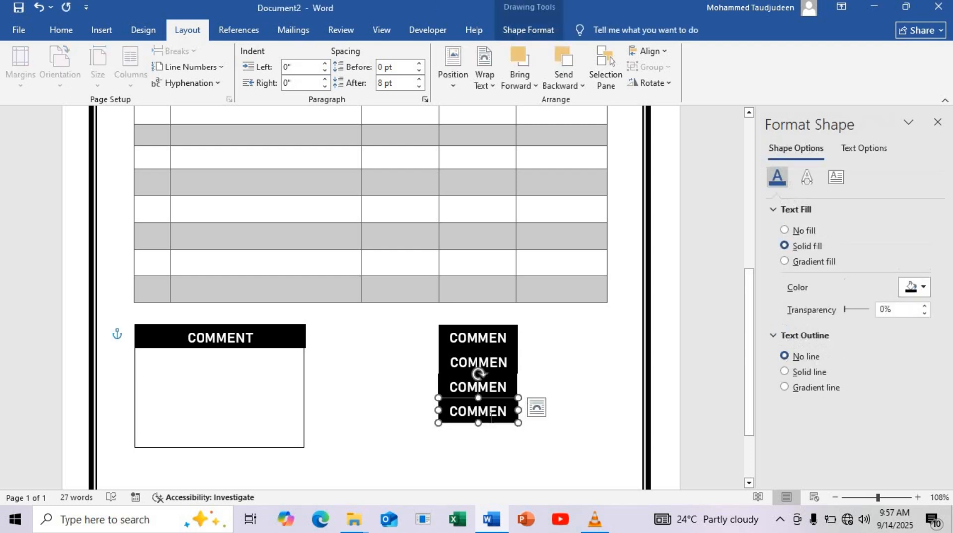
click(436, 390)
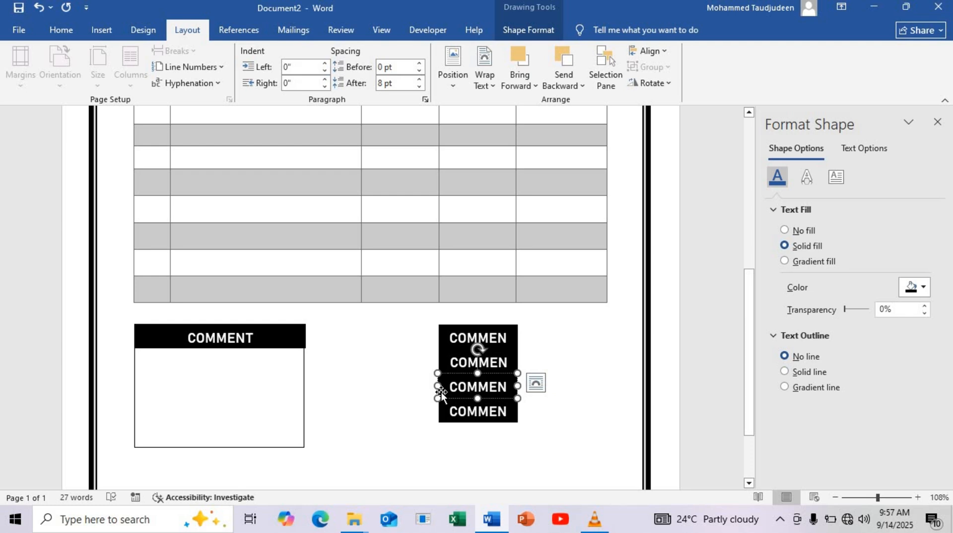
click(521, 425)
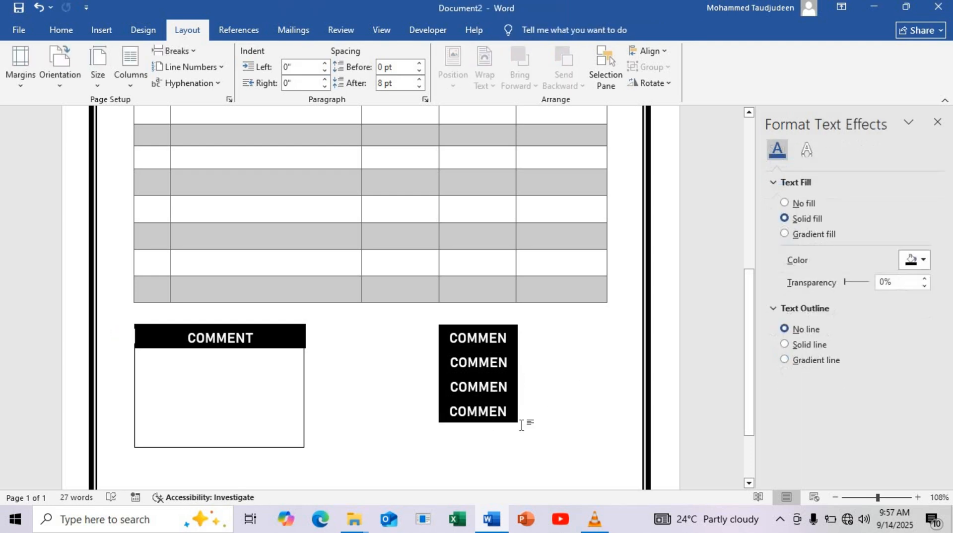
Select all four stacked black bars beneath the UNIT COST column together.
click(496, 350)
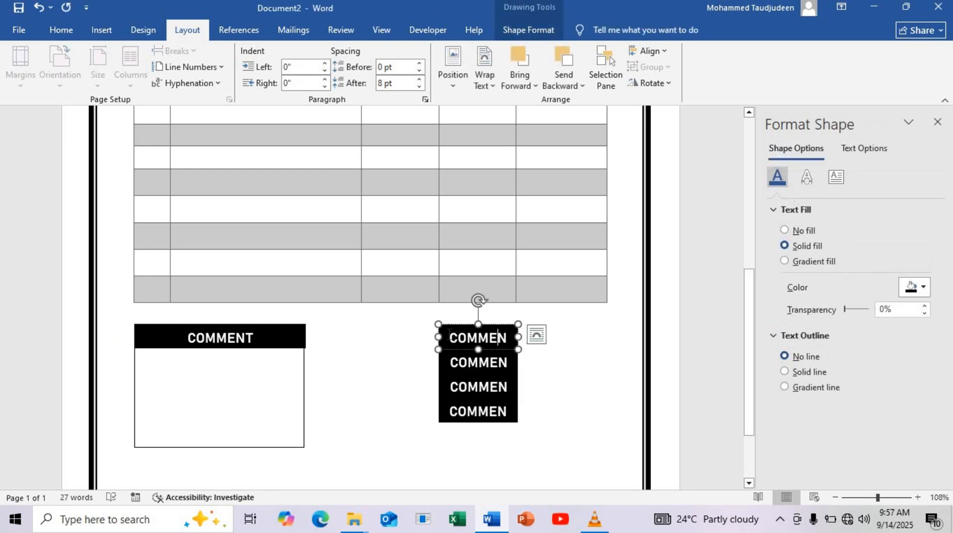
click(445, 371)
click(445, 373)
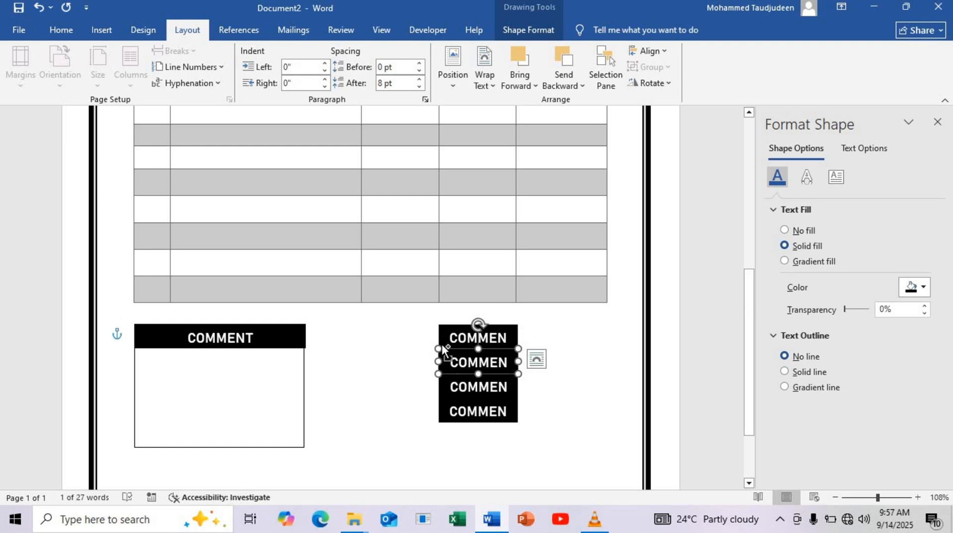
click(439, 337)
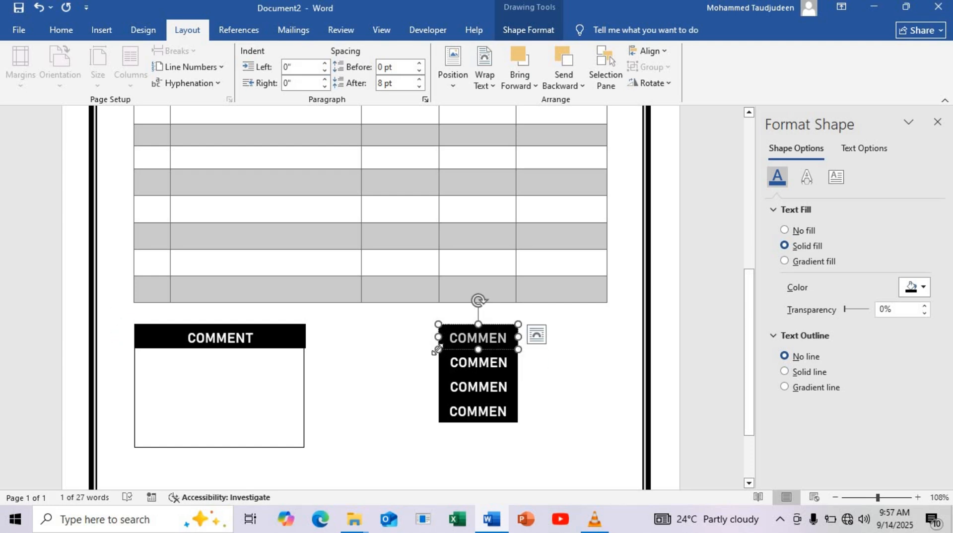
click(436, 350)
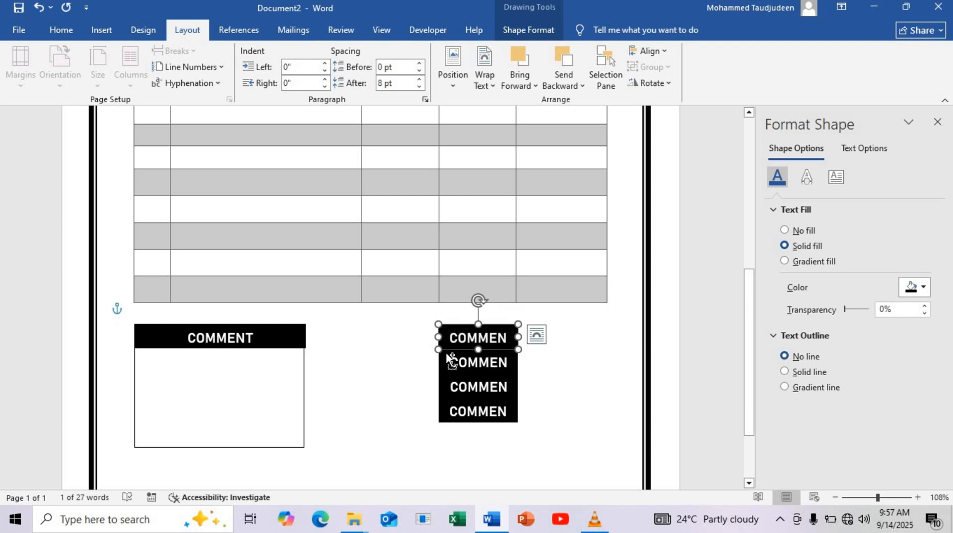
click(439, 367)
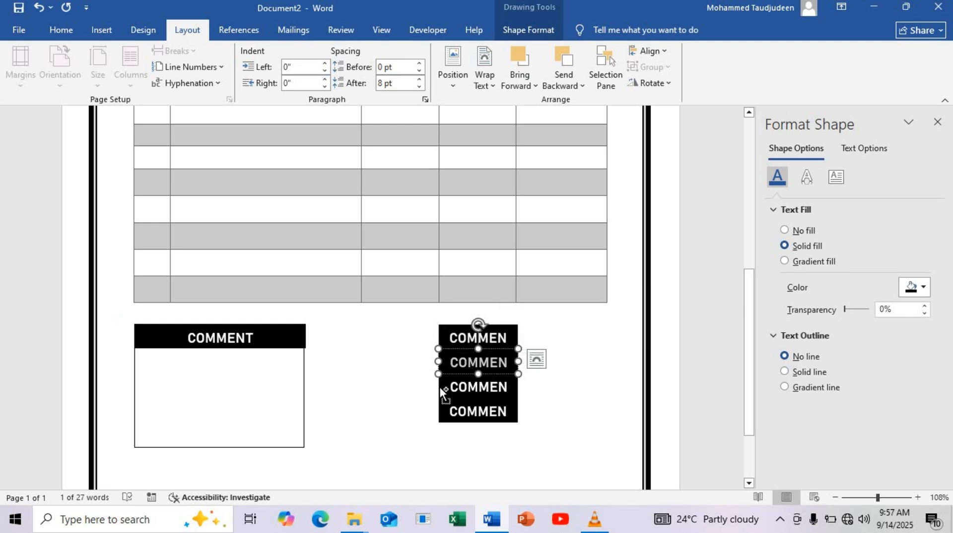
shift+click(440, 392)
click(439, 419)
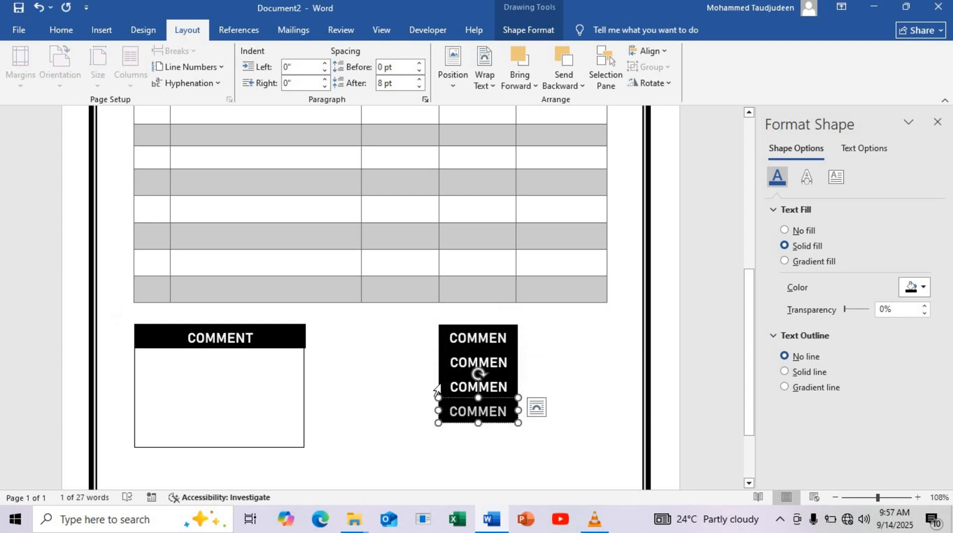
click(438, 387)
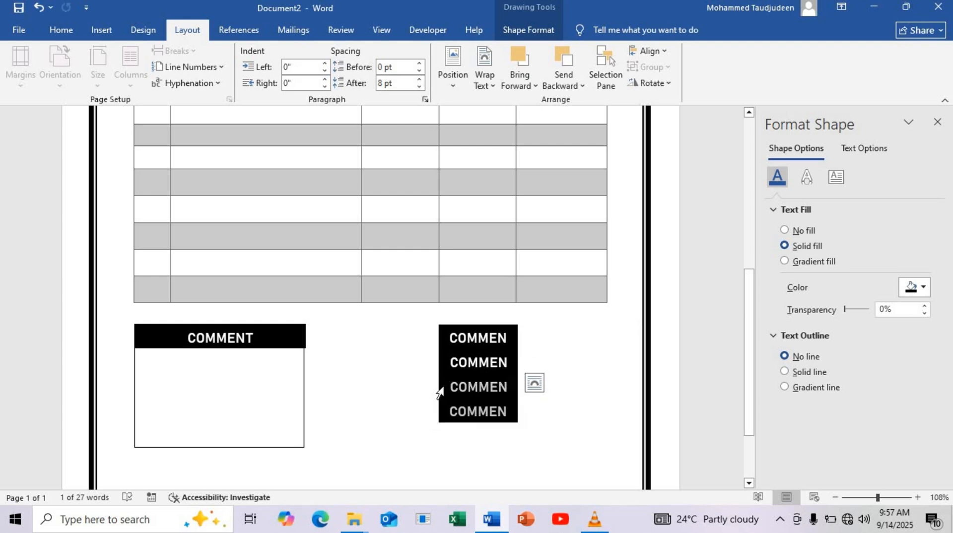
click(393, 369)
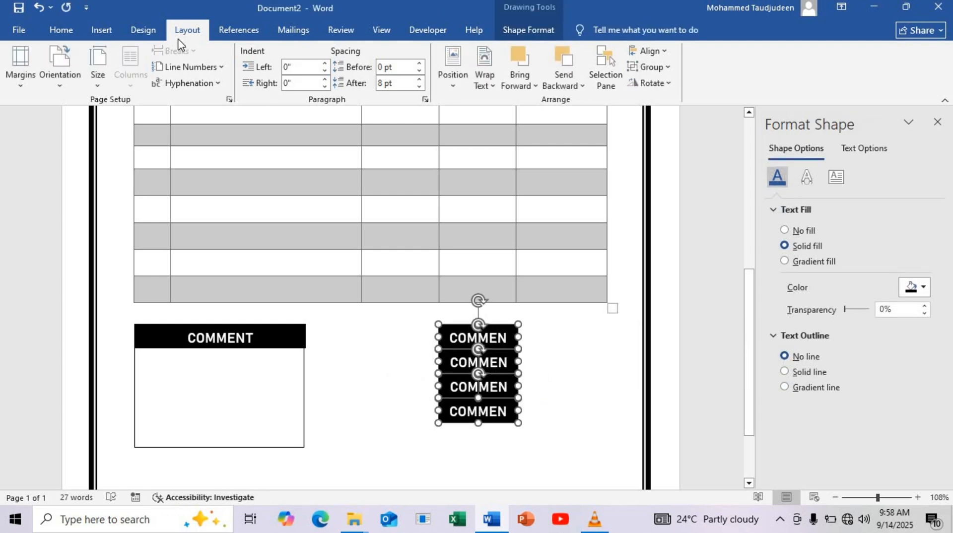
click(822, 373)
click(922, 413)
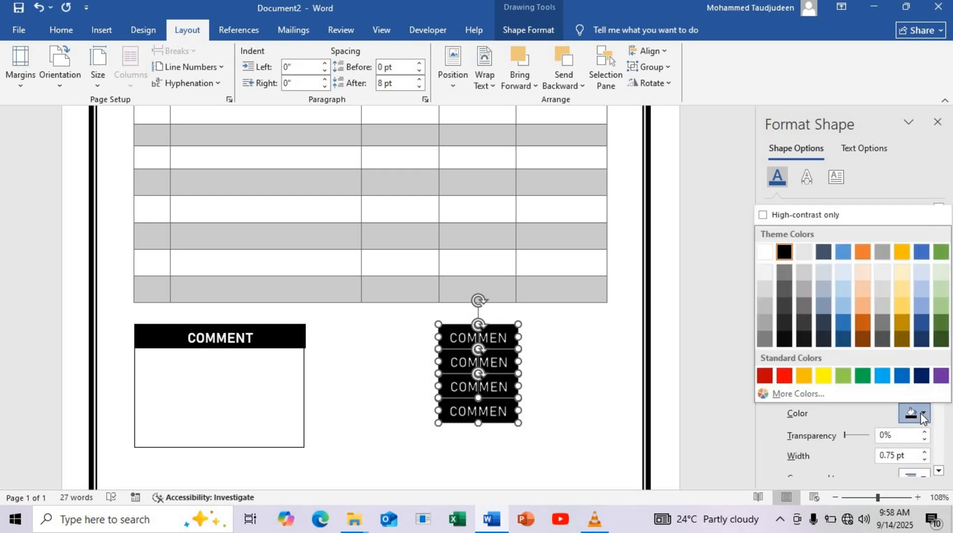
click(765, 252)
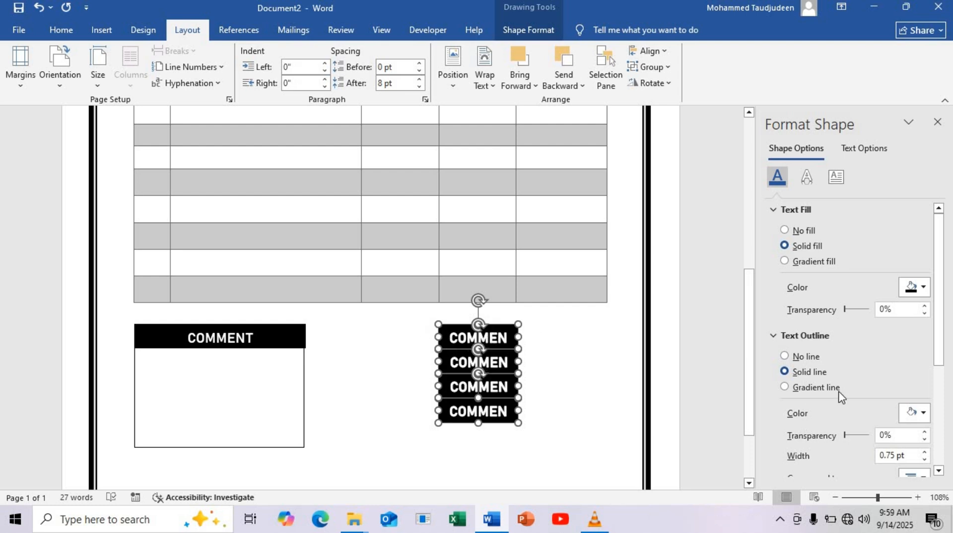
click(794, 356)
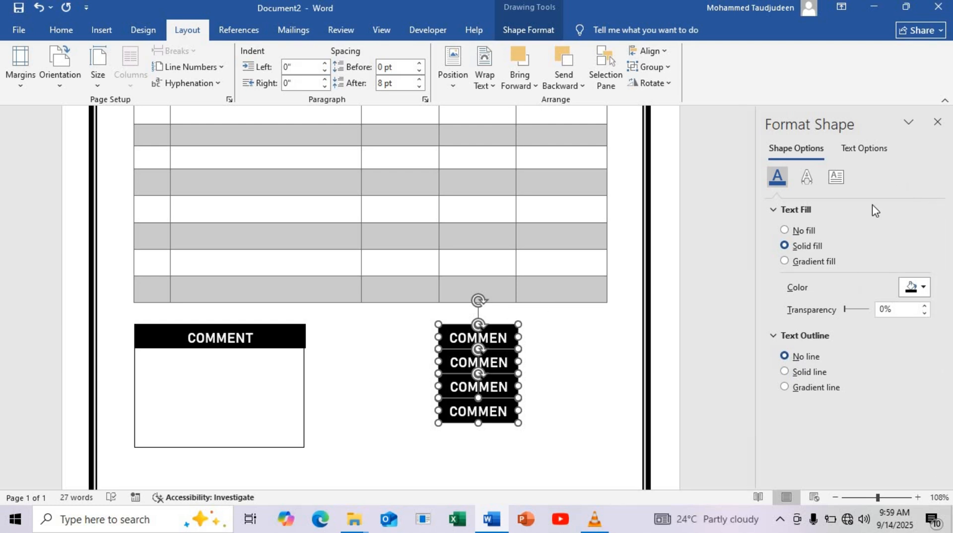
click(937, 122)
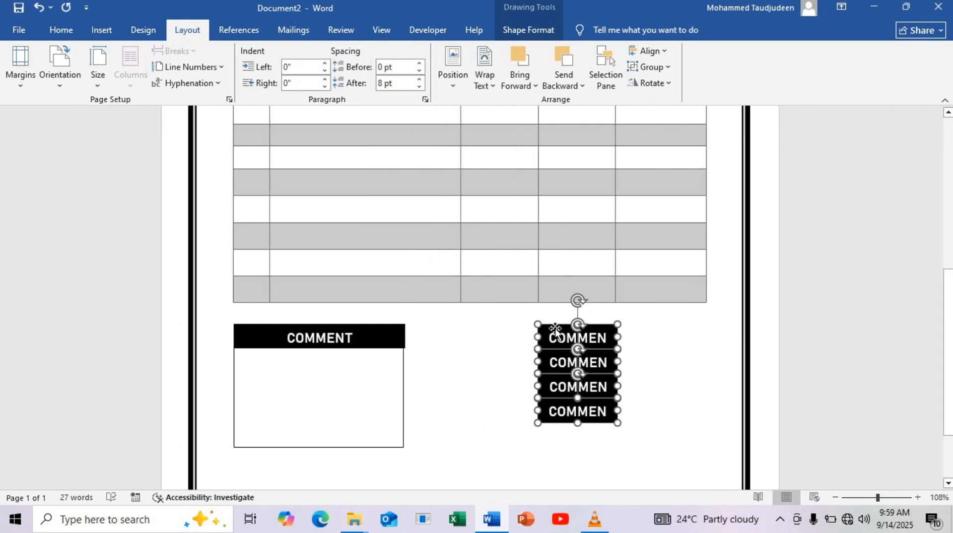
Give the four selected black bars a solid white shape outline so that white lines separate them.
right_click(554, 327)
click(620, 300)
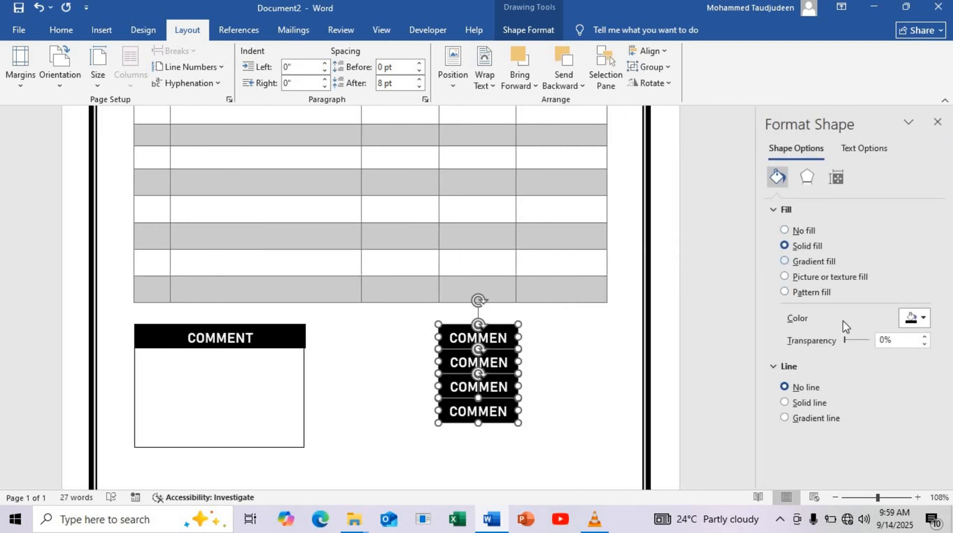
click(794, 406)
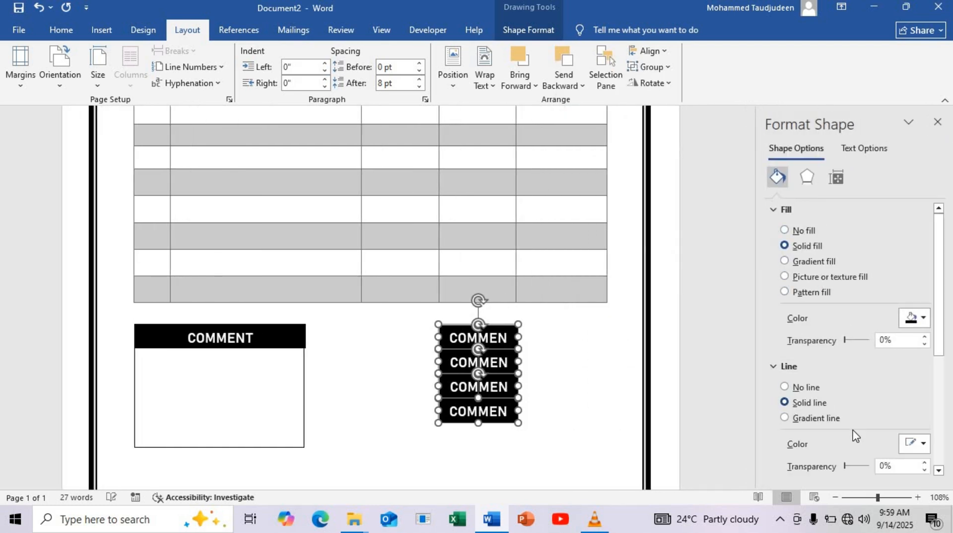
click(915, 444)
click(768, 286)
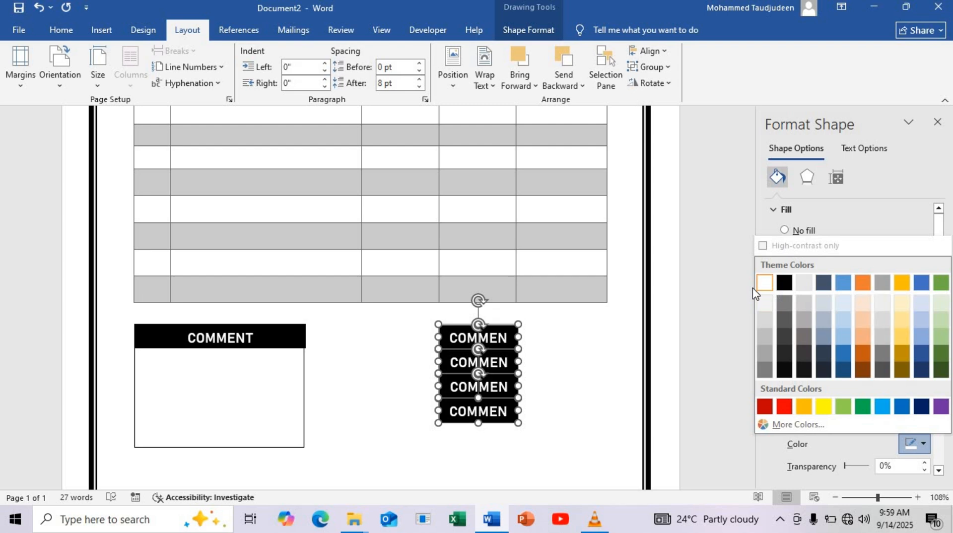
click(560, 363)
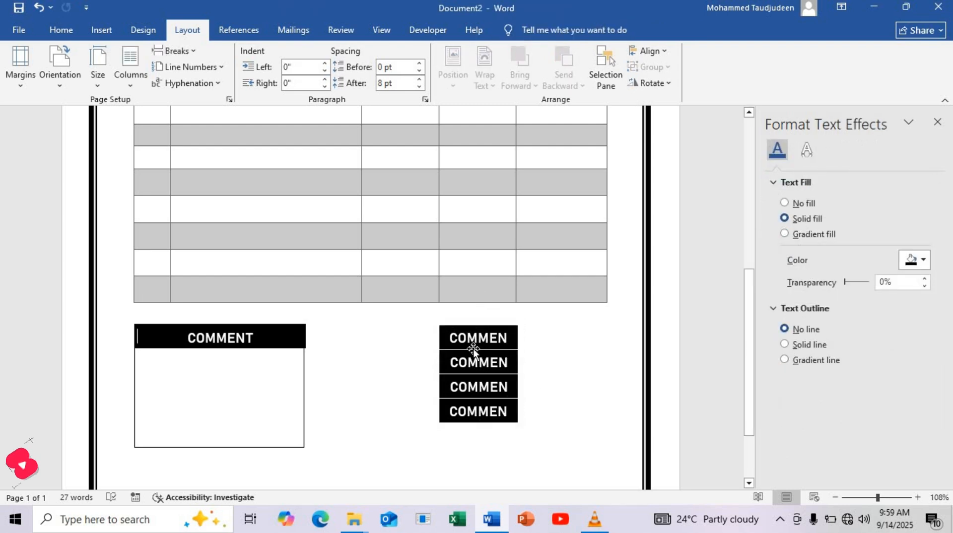
Replace the label in the first bar of the black stack with SUBTOTA.
click(498, 337)
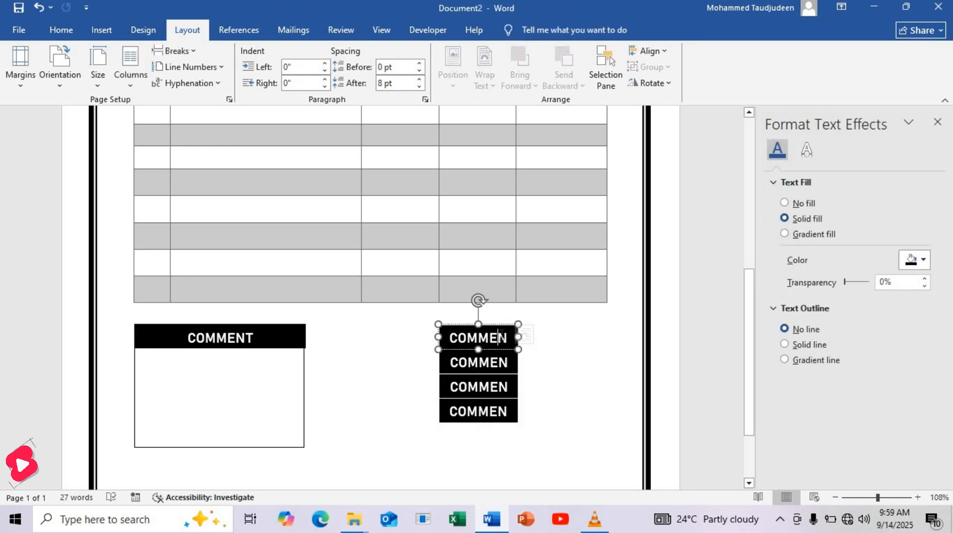
key(ctrl+a)
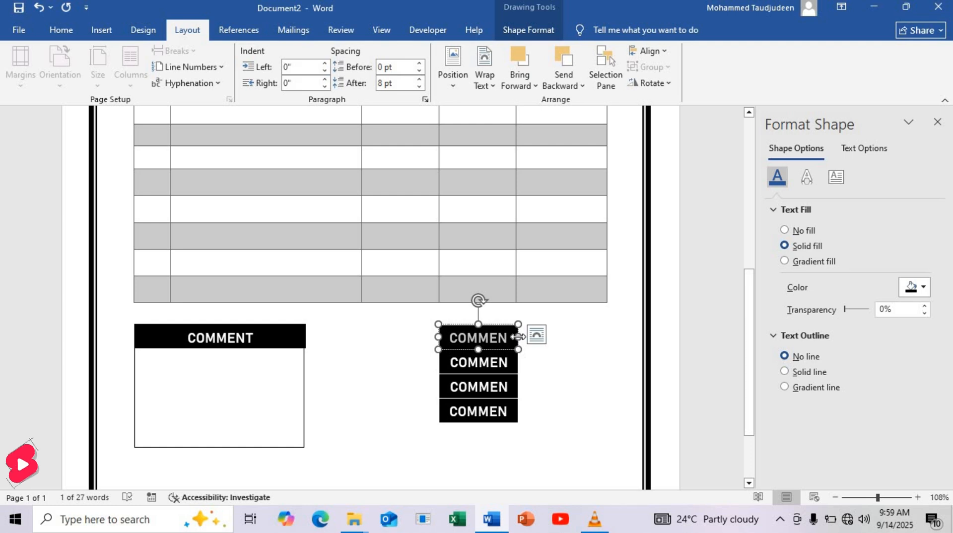
text(SU)
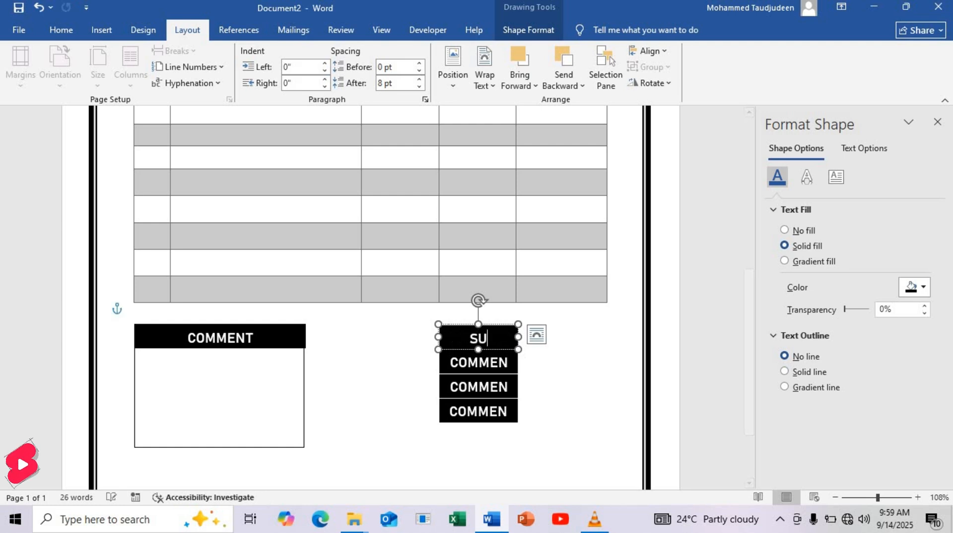
text(BTOTA)
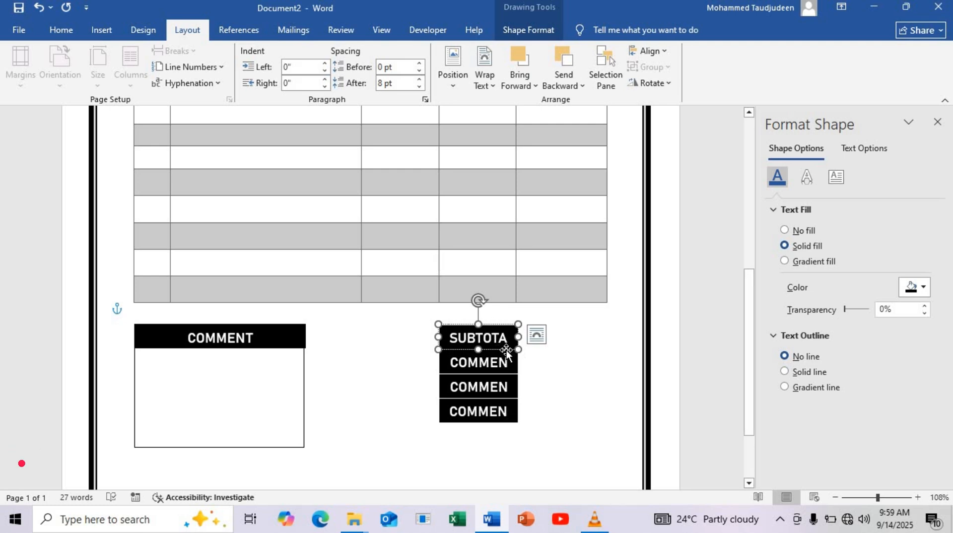
Replace the label in the second bar of the black stack with DISCOUN.
click(499, 366)
double_click(507, 366)
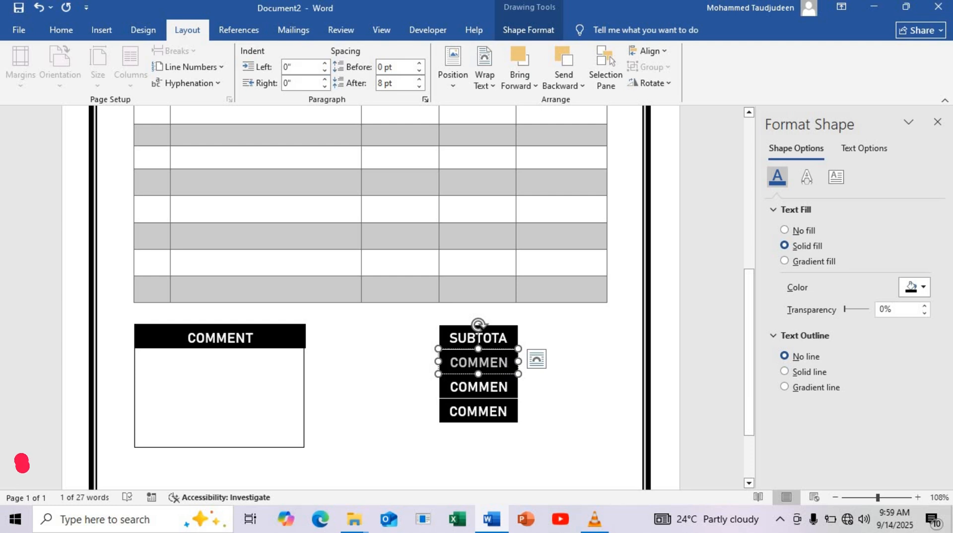
text(DISC.OU)
key(BackSpace)
key(BackSpace)
key(BackSpace)
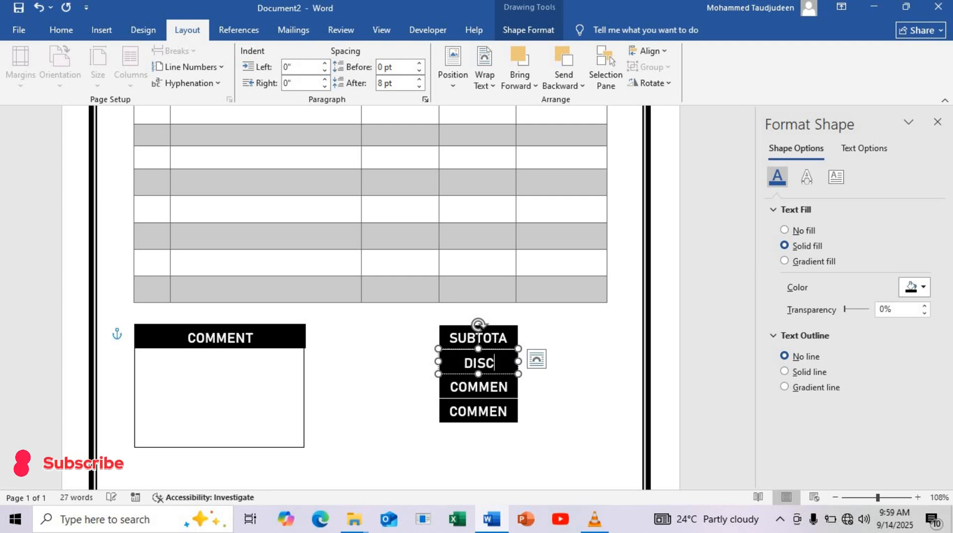
text(OUN)
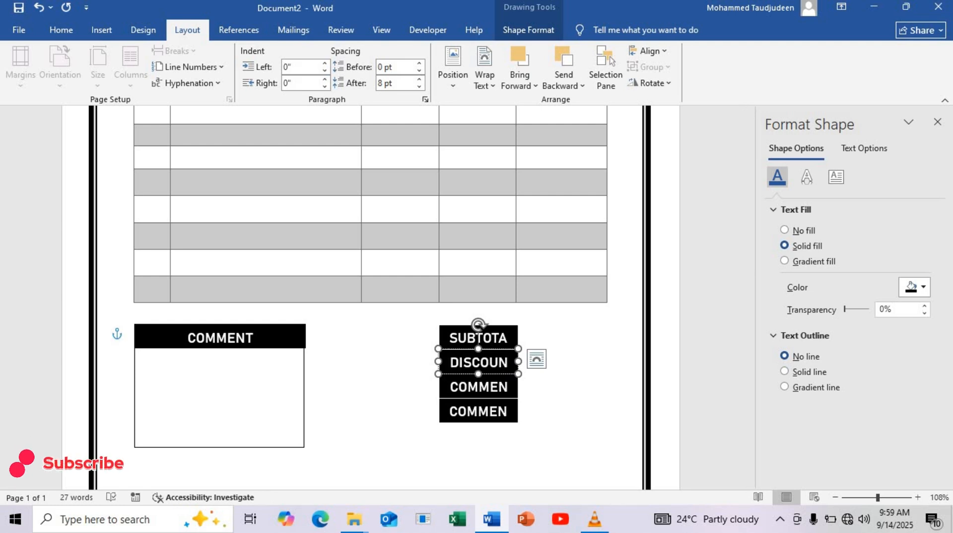
Replace the label in the third bar of the black stack with TAXES.
click(506, 389)
key(BackSpace)
key(BackSpace)
key(BackSpace)
key(BackSpace)
key(BackSpace)
key(BackSpace)
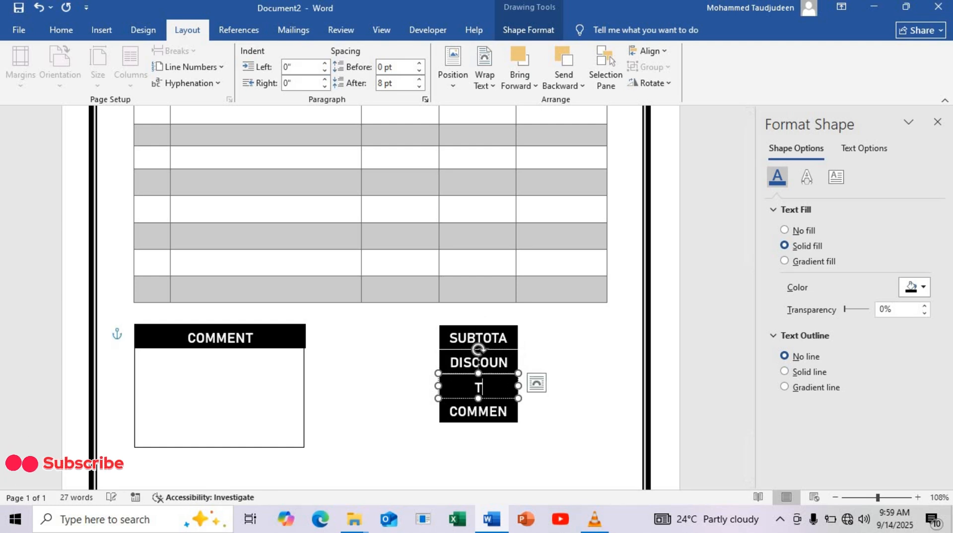
text(TAXES)
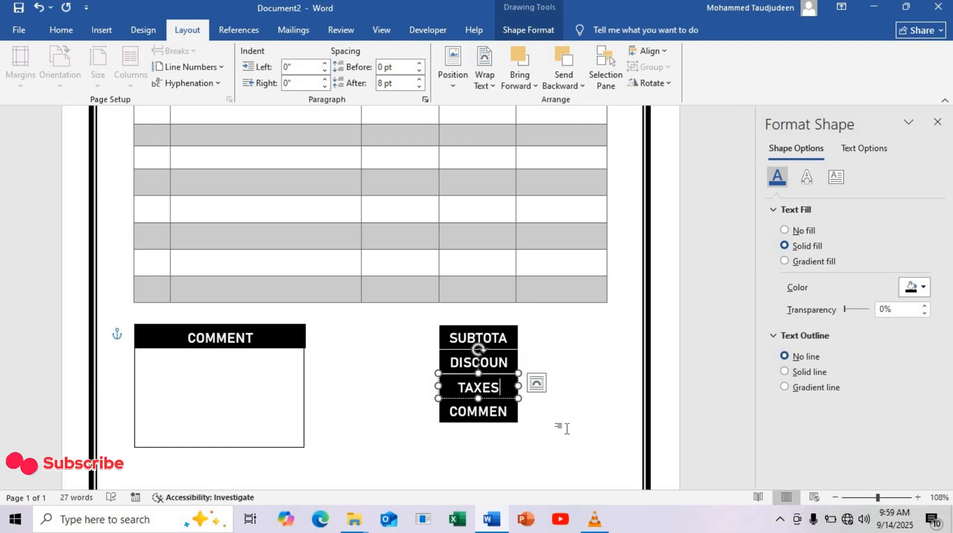
Replace the label in the fourth bar of the black stack with GRANDTO.
click(511, 414)
double_click(496, 411)
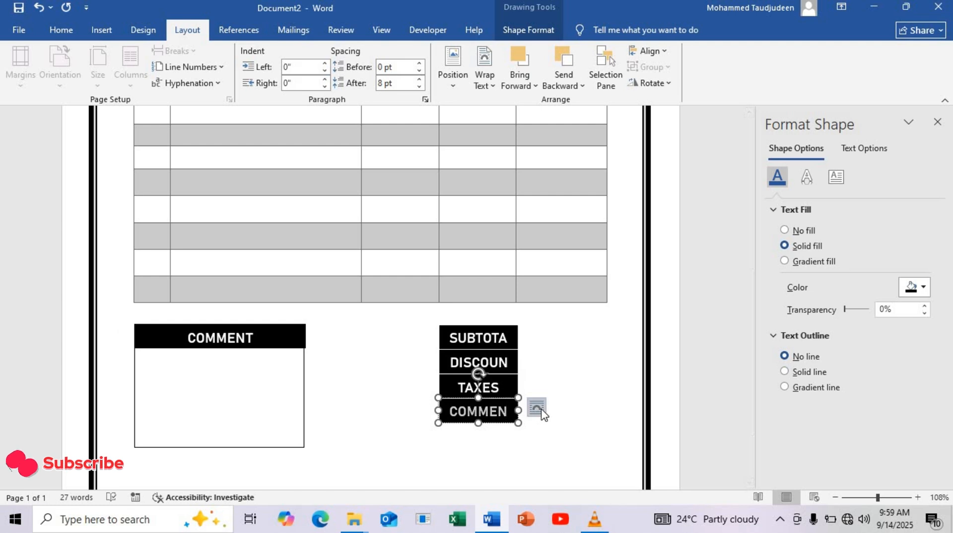
text(GRANDTO)
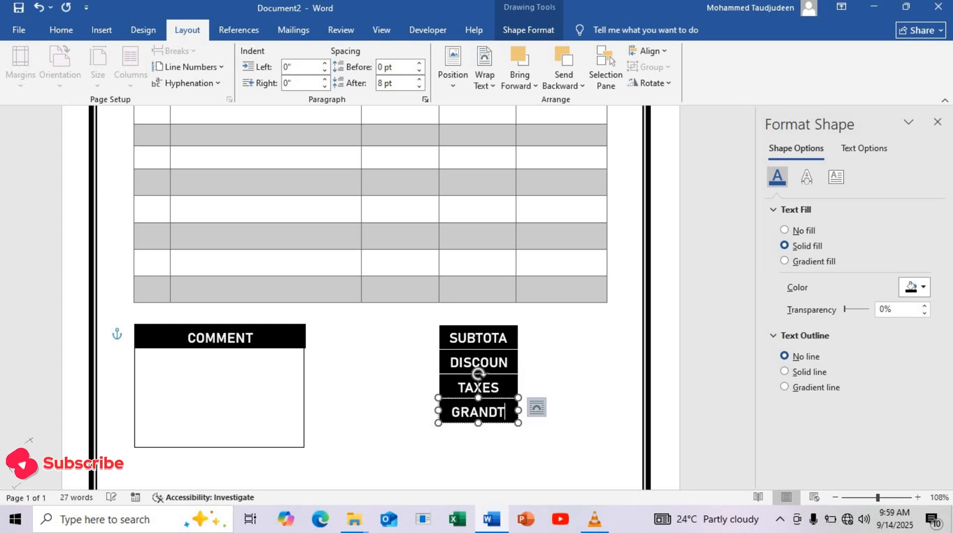
click(537, 408)
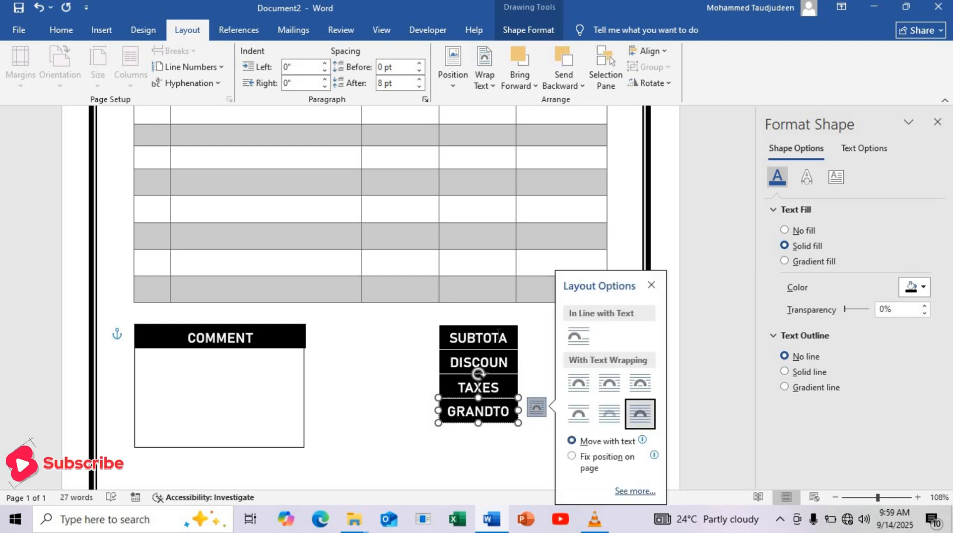
Reduce the label text in all four black bars to 12 pt.
click(499, 338)
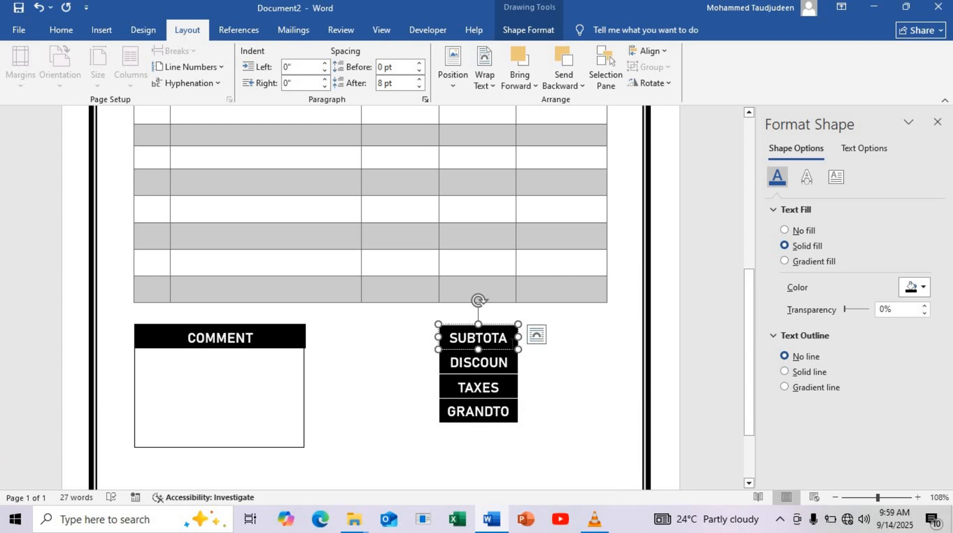
click(61, 30)
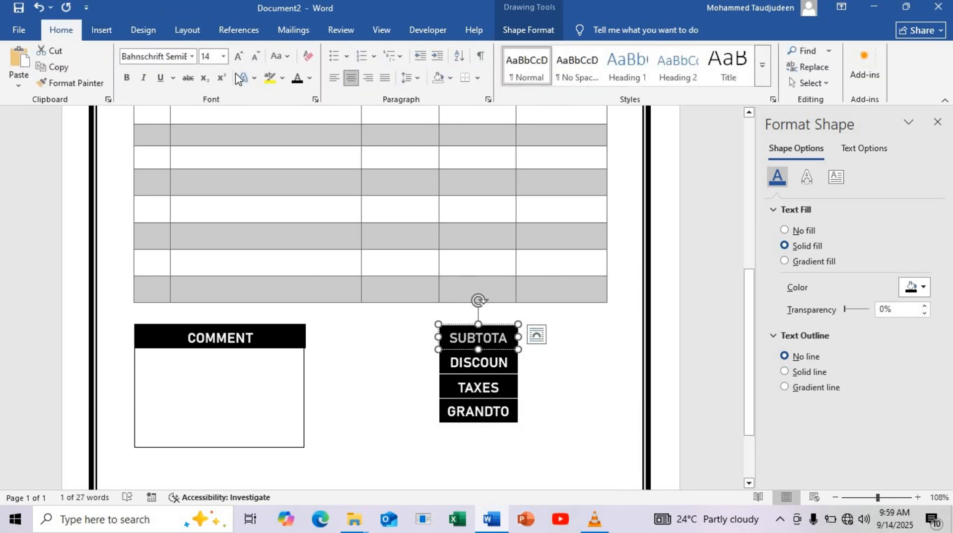
click(255, 56)
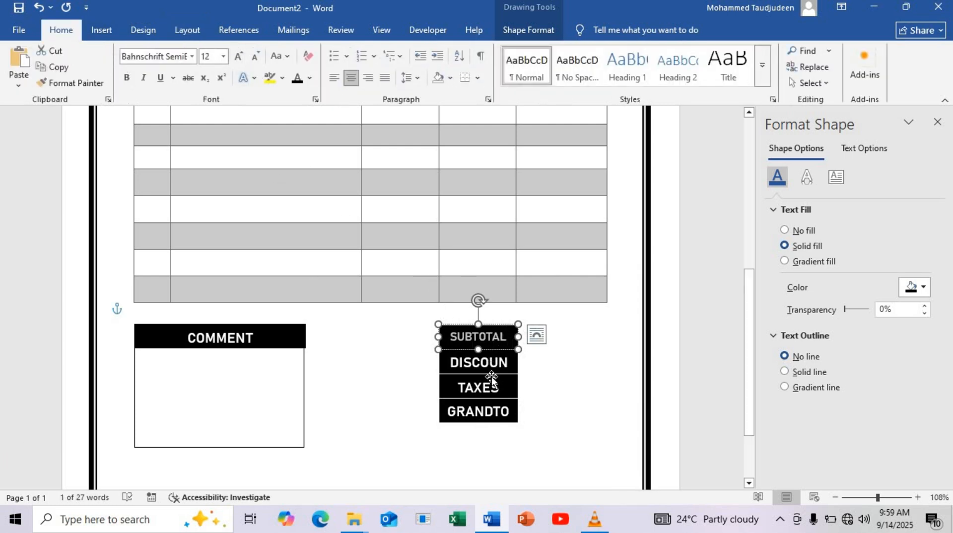
click(494, 376)
click(491, 363)
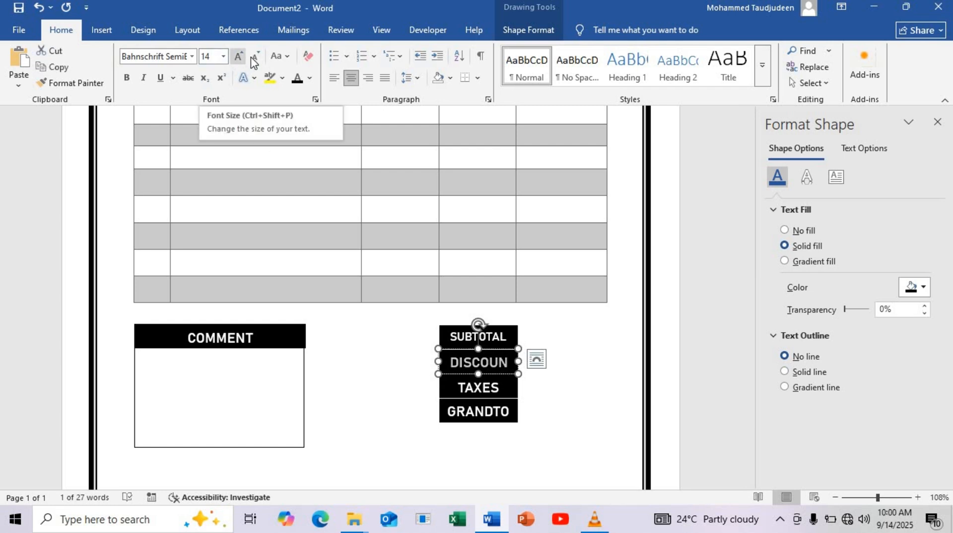
click(254, 57)
click(458, 387)
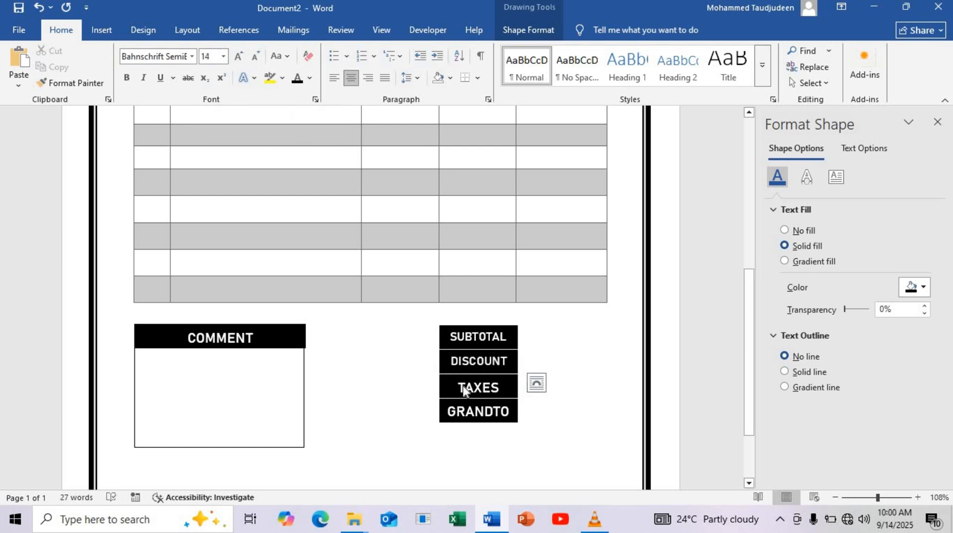
double_click(463, 388)
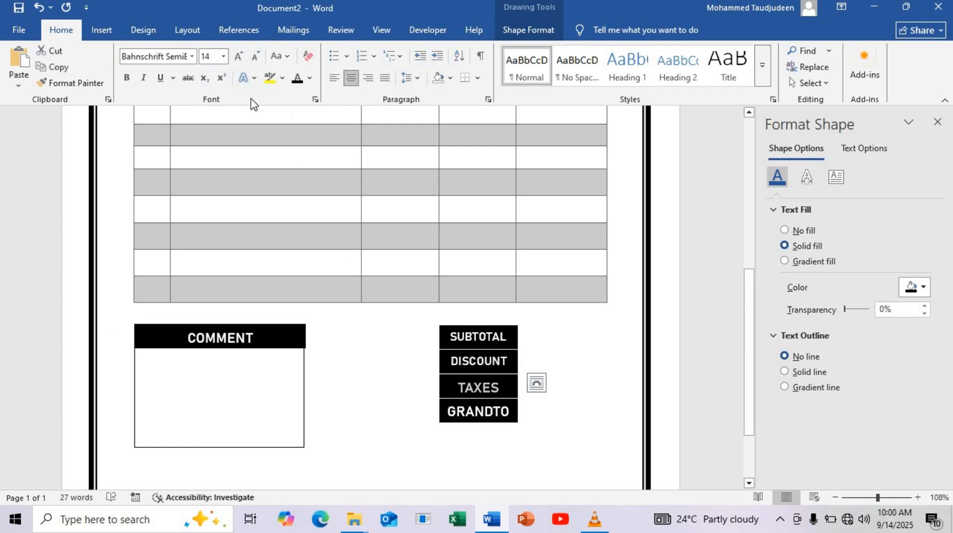
click(256, 57)
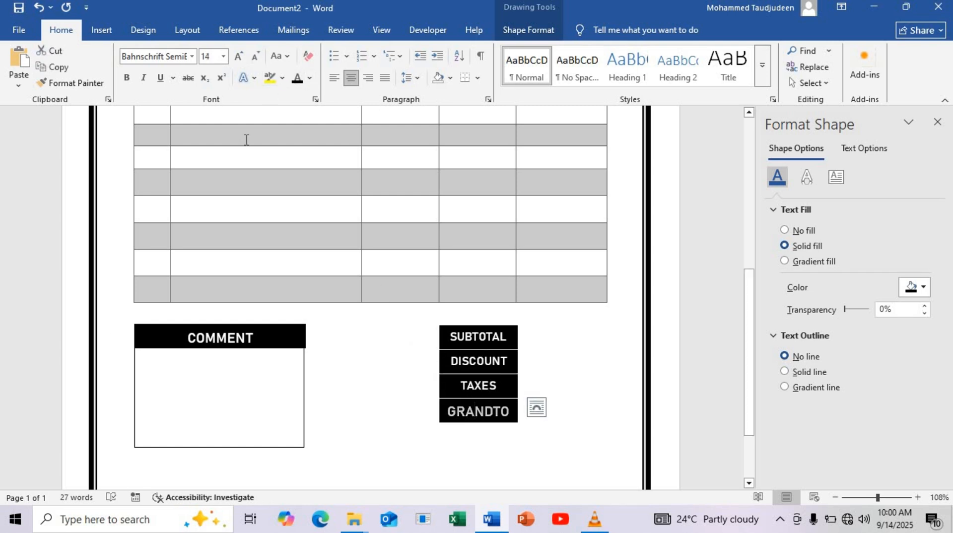
Split the fourth bar's label into GRAND and TOTAL on two lines and make the bar taller to hold both.
click(502, 419)
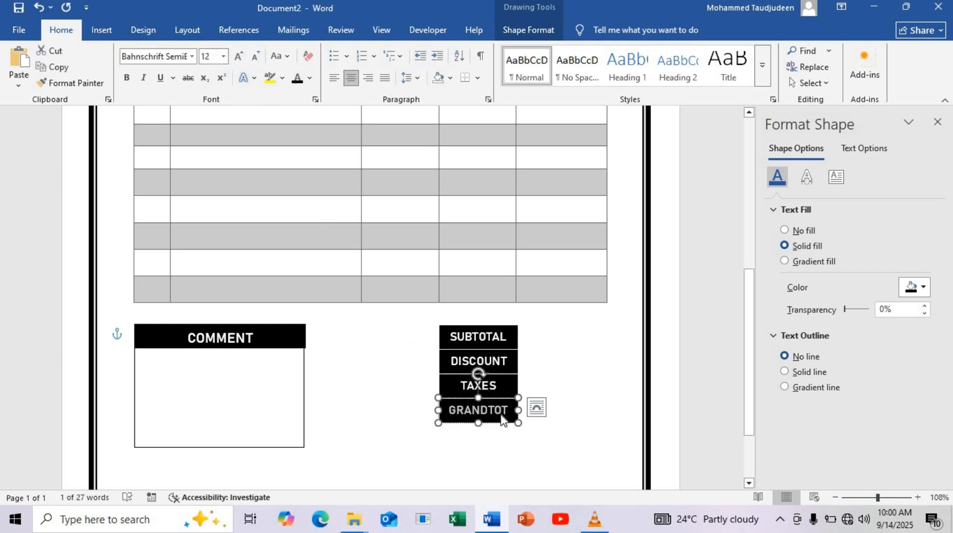
click(502, 410)
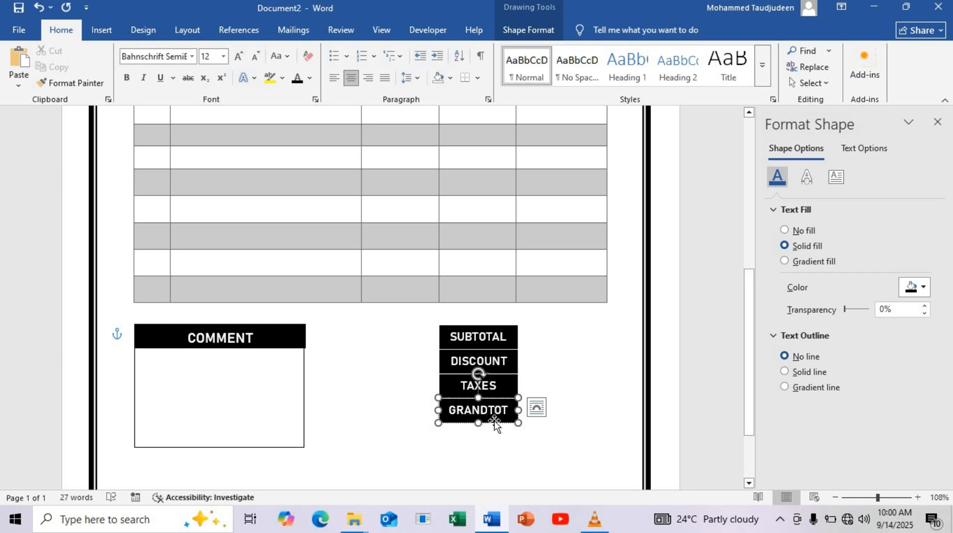
key(BackSpace)
key(BackSpace)
key(BackSpace)
drag(475, 423, 478, 453)
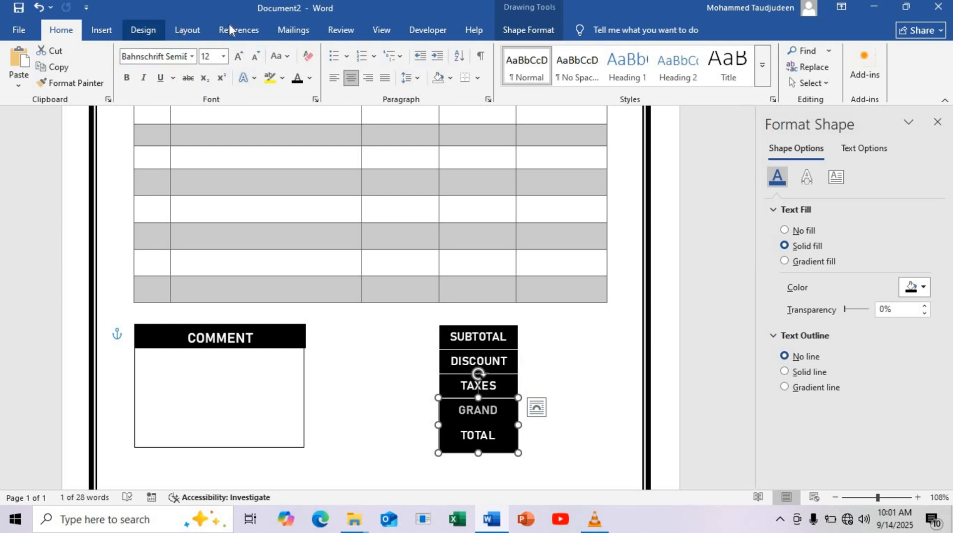
Set the paragraph spacing after the GRAND line to 0 pt.
click(187, 30)
click(418, 87)
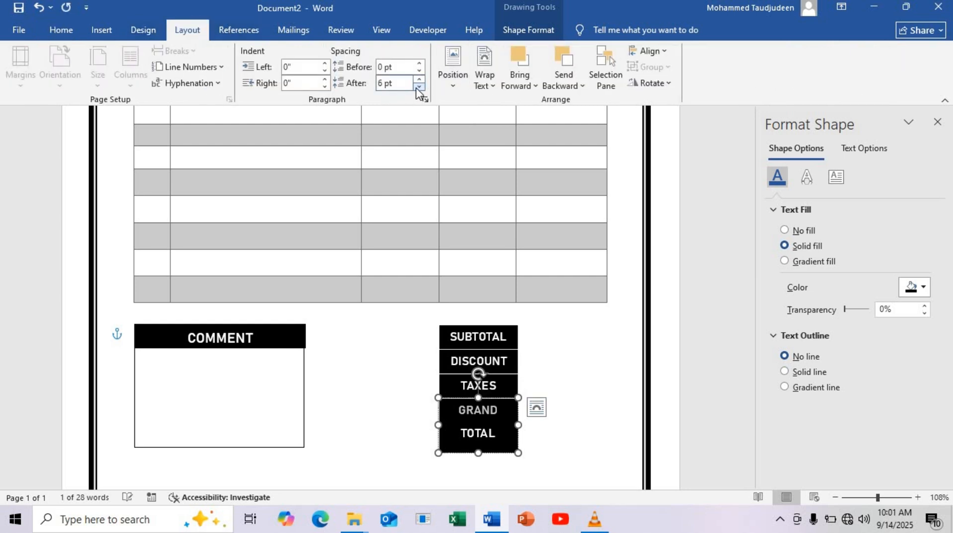
click(418, 86)
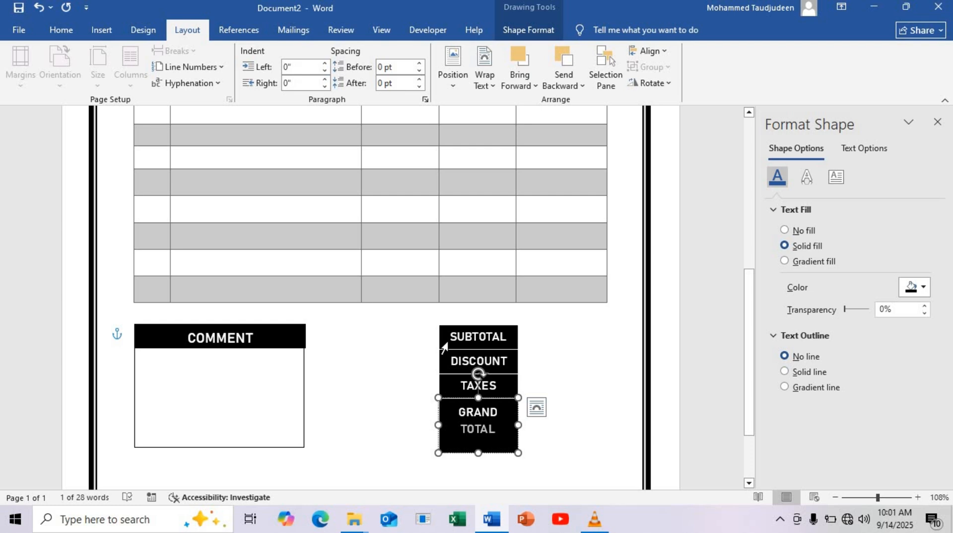
Try 6 pt spacing after and automatic spacing before the TOTAL line.
click(420, 80)
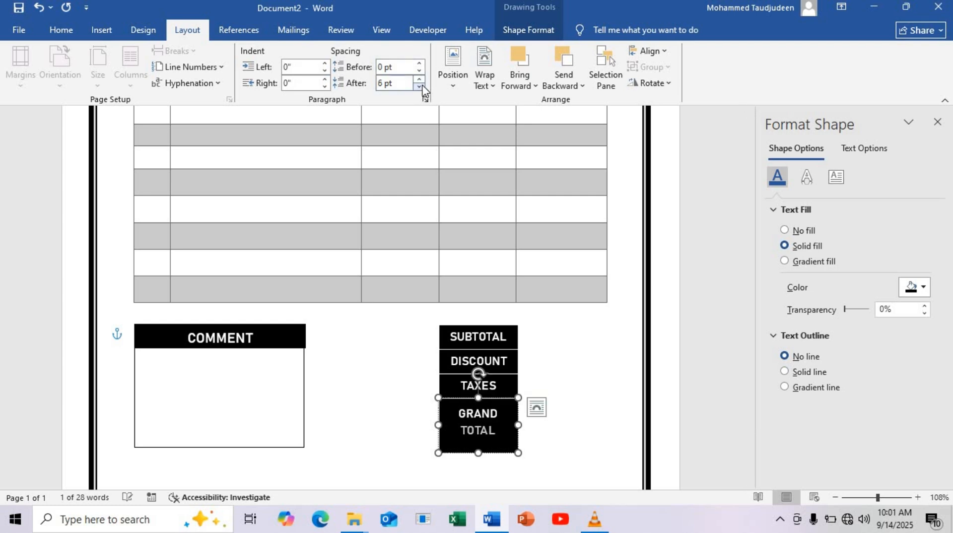
click(420, 86)
click(418, 71)
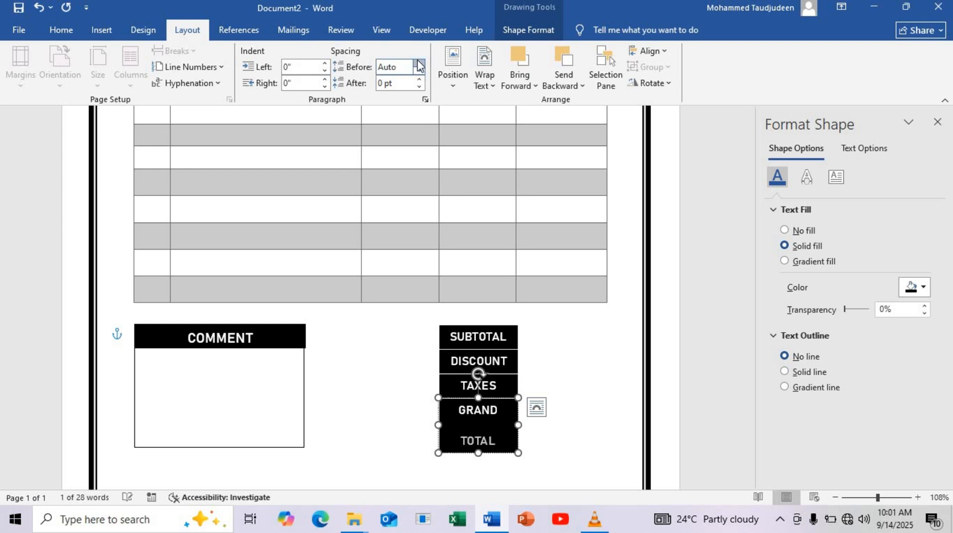
click(419, 65)
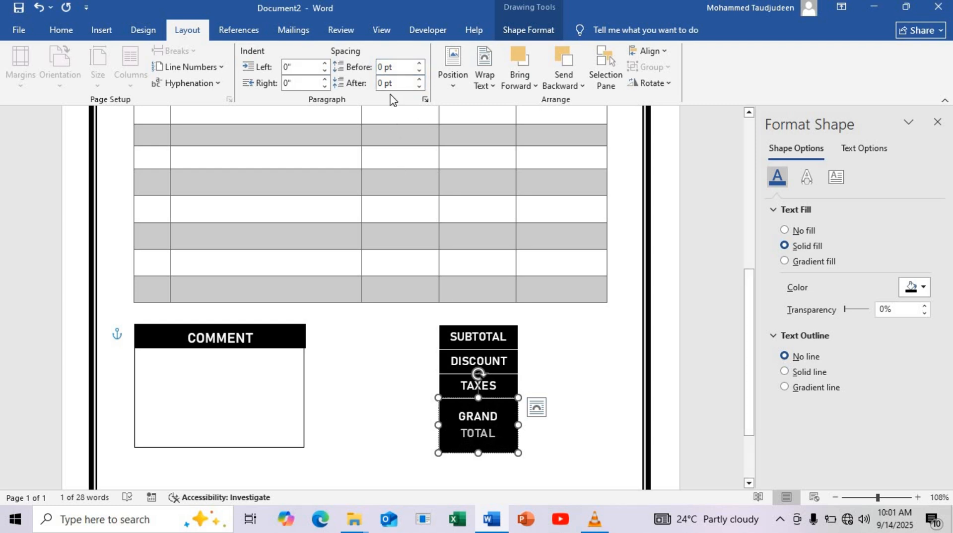
Set the spacing after the TOTAL line to 12 pt and shorten the bar to fit its two lines.
click(423, 83)
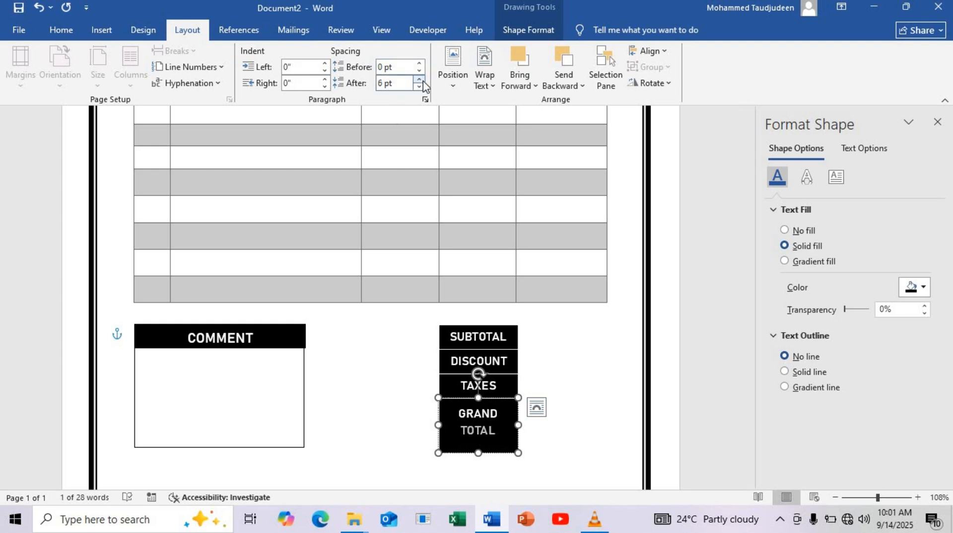
click(423, 82)
click(487, 433)
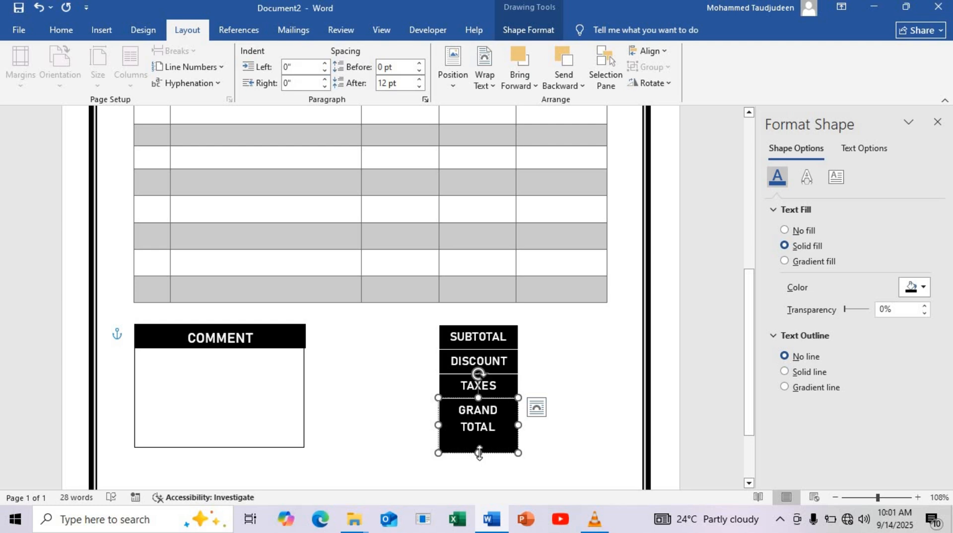
drag(478, 453, 478, 435)
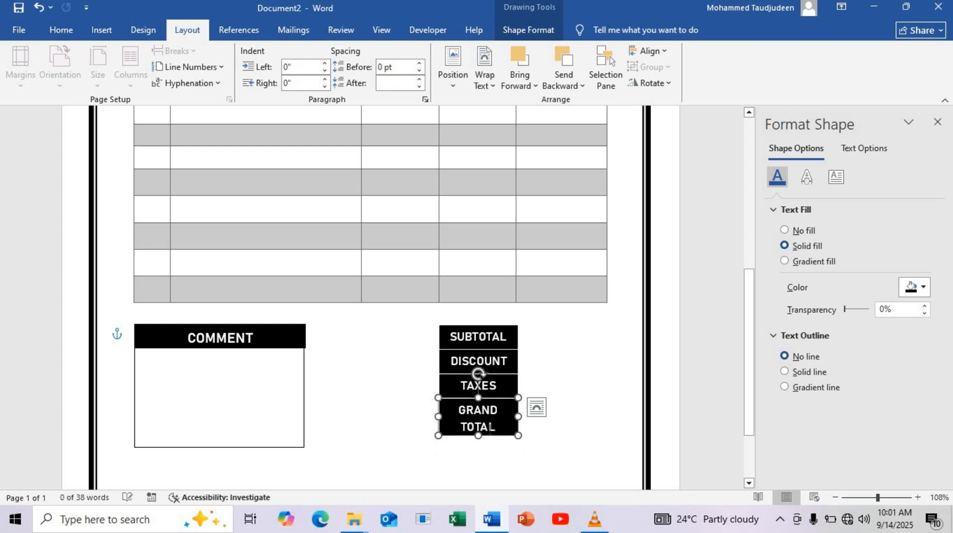
click(484, 396)
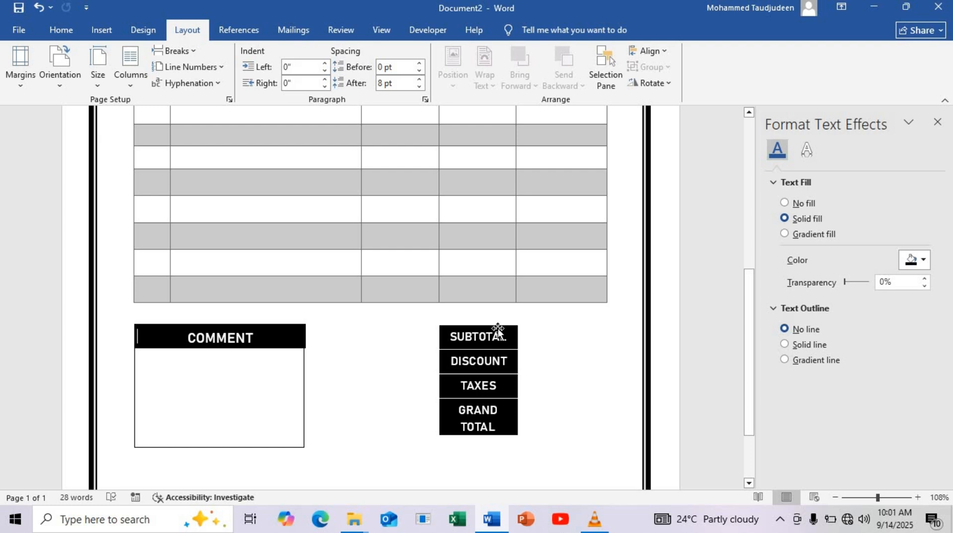
Duplicate the SUBTOTAL bar directly to its right and clear the text in the copy.
click(498, 329)
drag(499, 329, 577, 332)
click(576, 338)
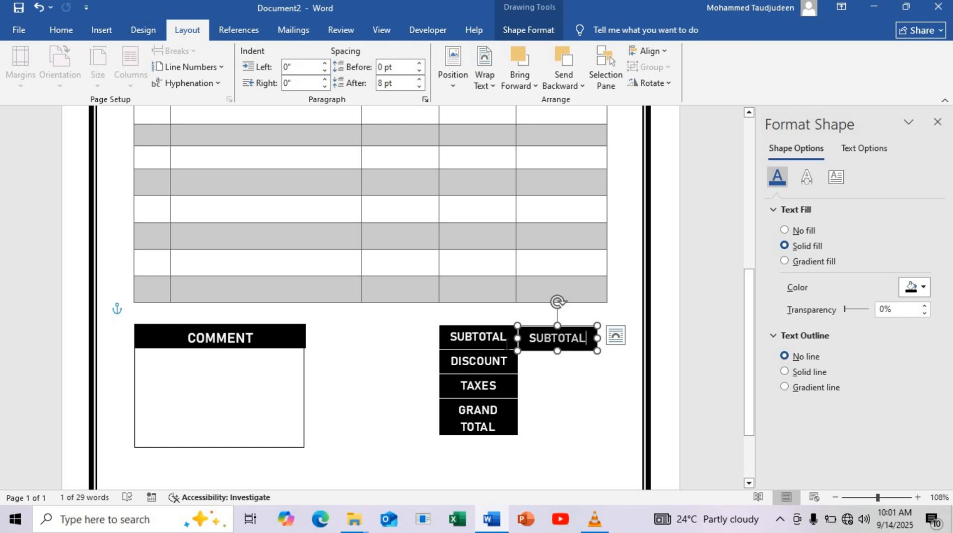
key(BackSpace)
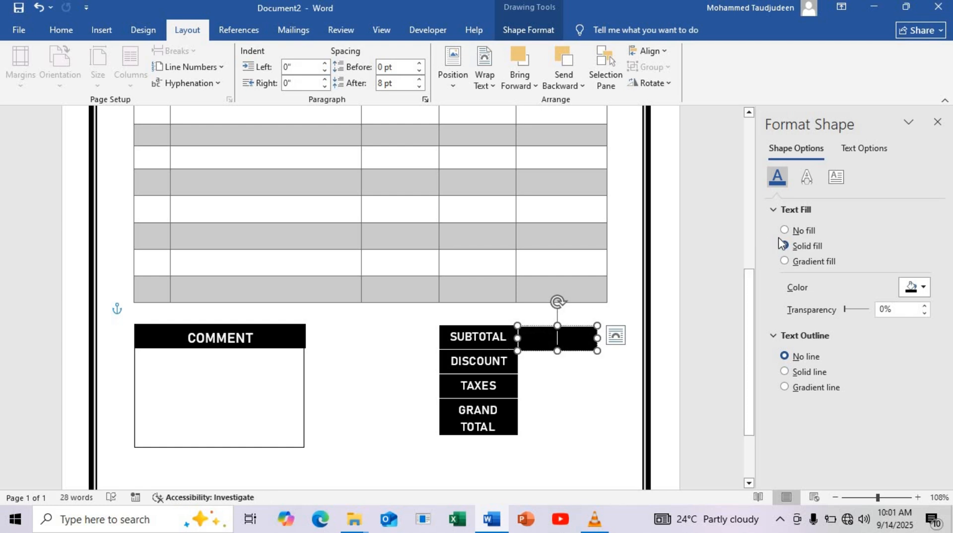
Give the empty box beside SUBTOTAL no fill and a solid black outline, and widen it to the table's right edge.
right_click(575, 329)
click(639, 320)
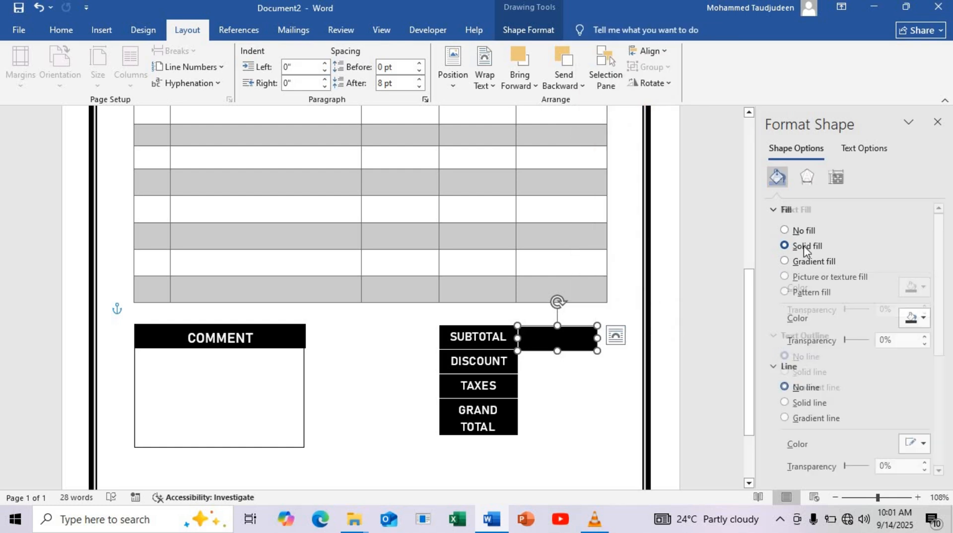
click(799, 232)
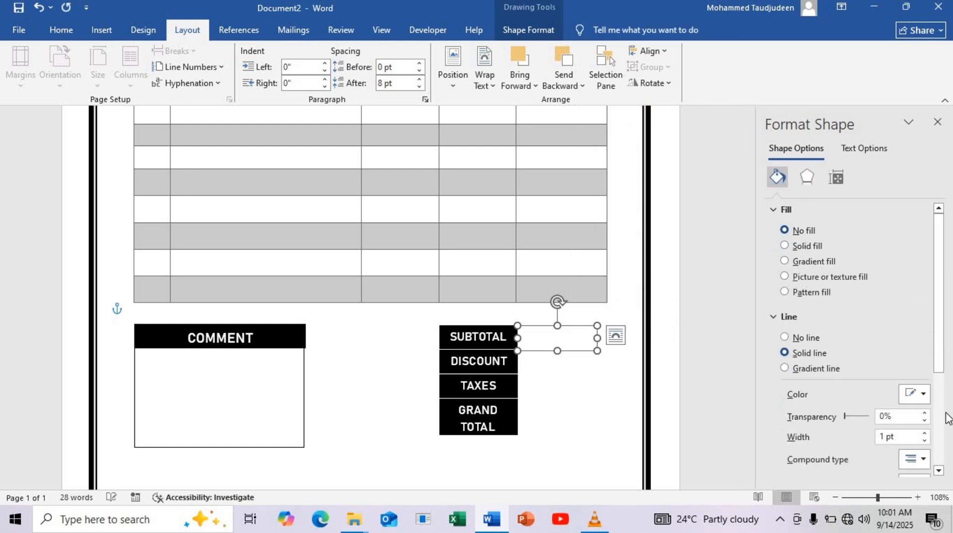
click(919, 395)
click(778, 240)
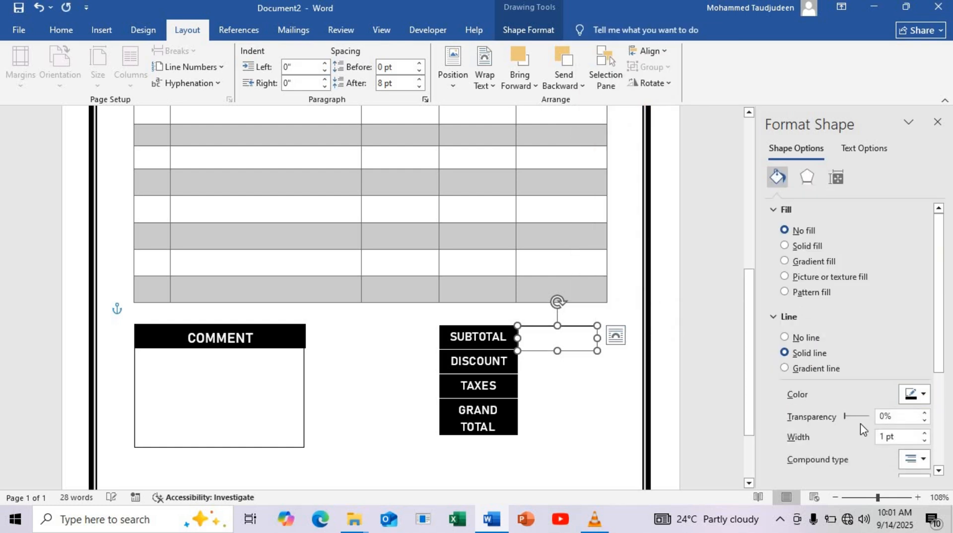
click(883, 434)
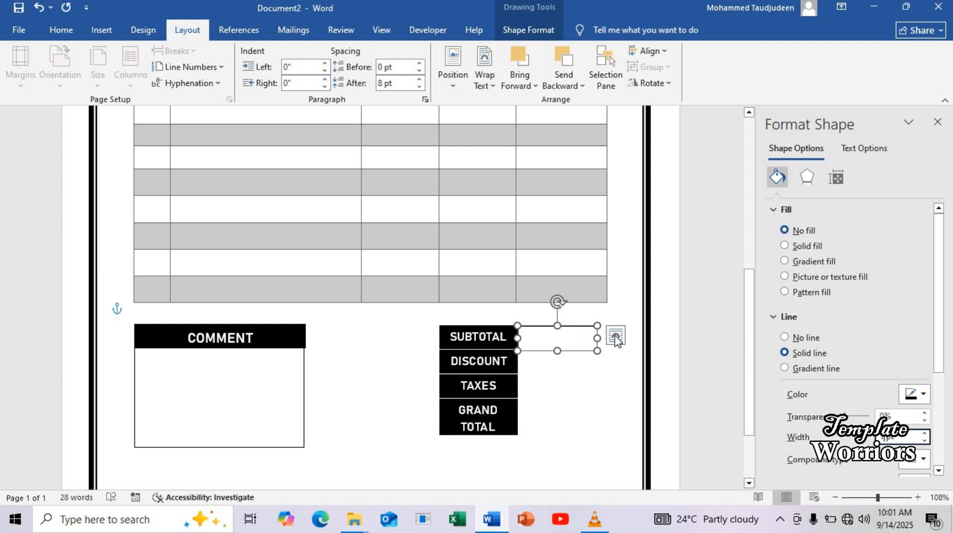
drag(598, 338, 609, 339)
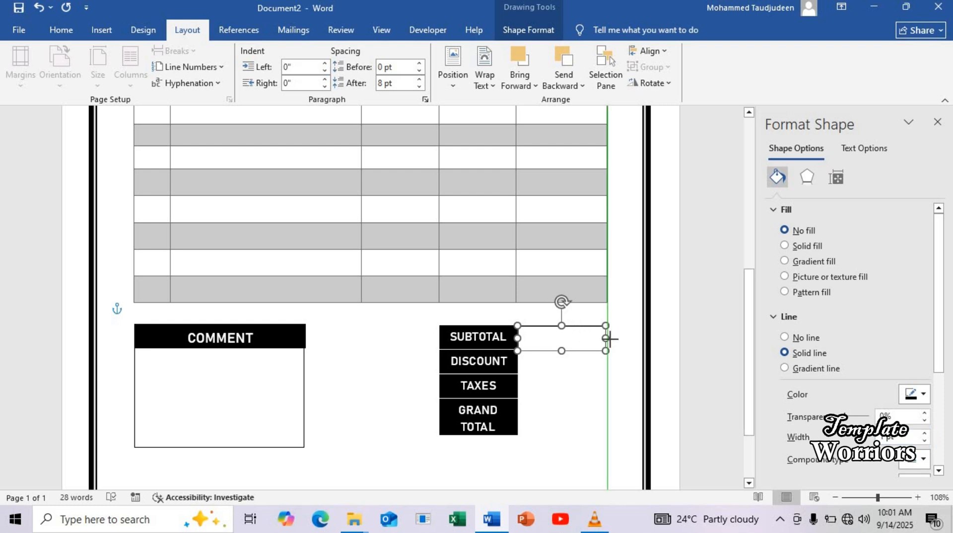
click(565, 376)
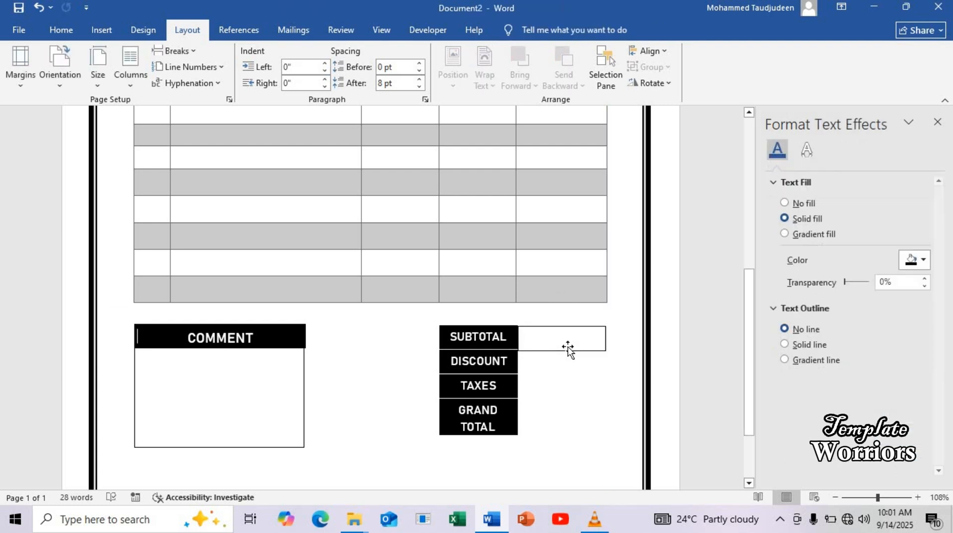
Duplicate the outlined box below itself and nudge the copy into line beside the DISCOUNT bar.
click(567, 351)
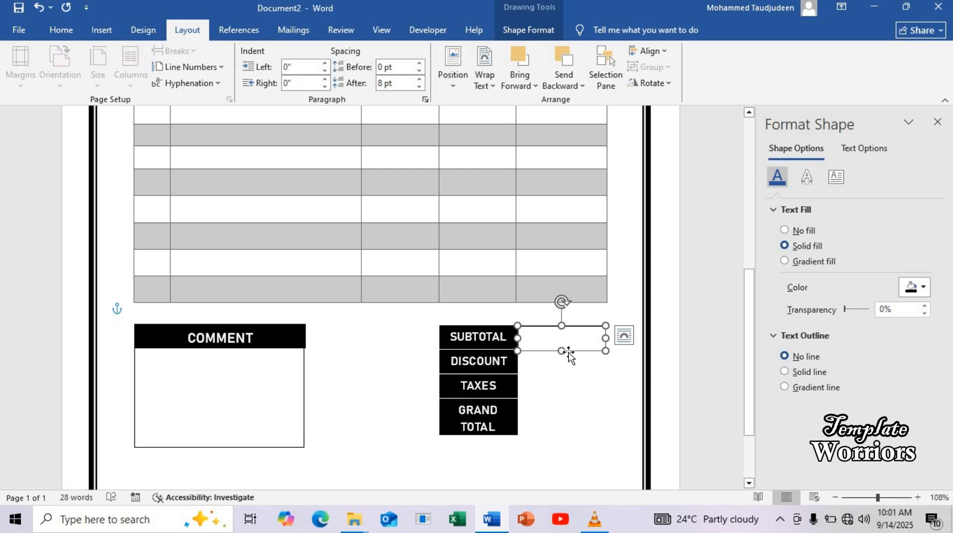
drag(571, 349, 568, 367)
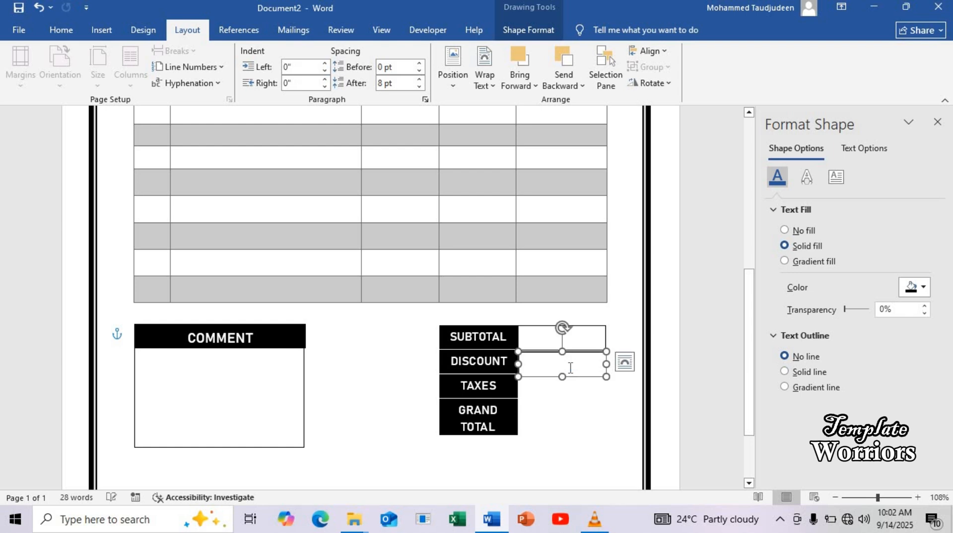
key(ctrl+Up)
key(ctrl+Up)
key(ctrl+Left)
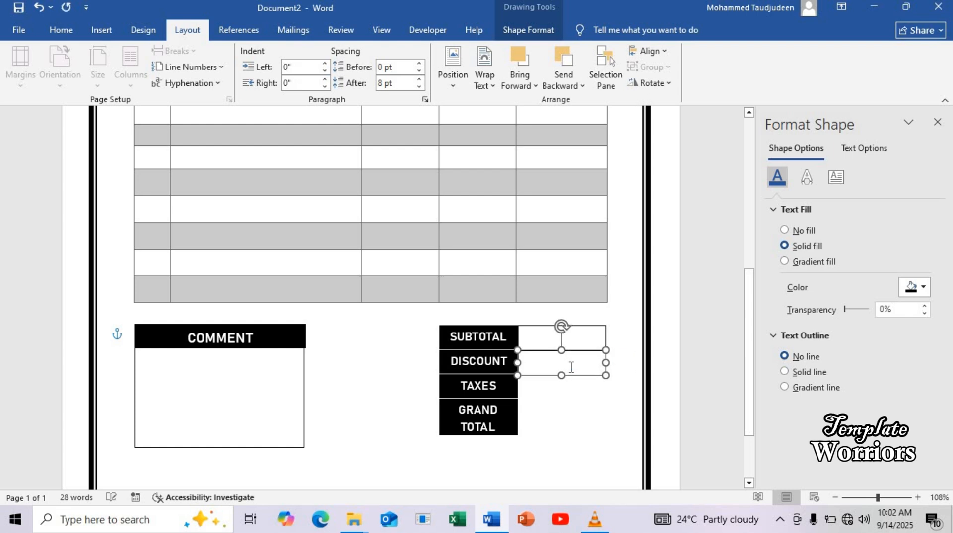
key(ctrl+Up)
click(574, 383)
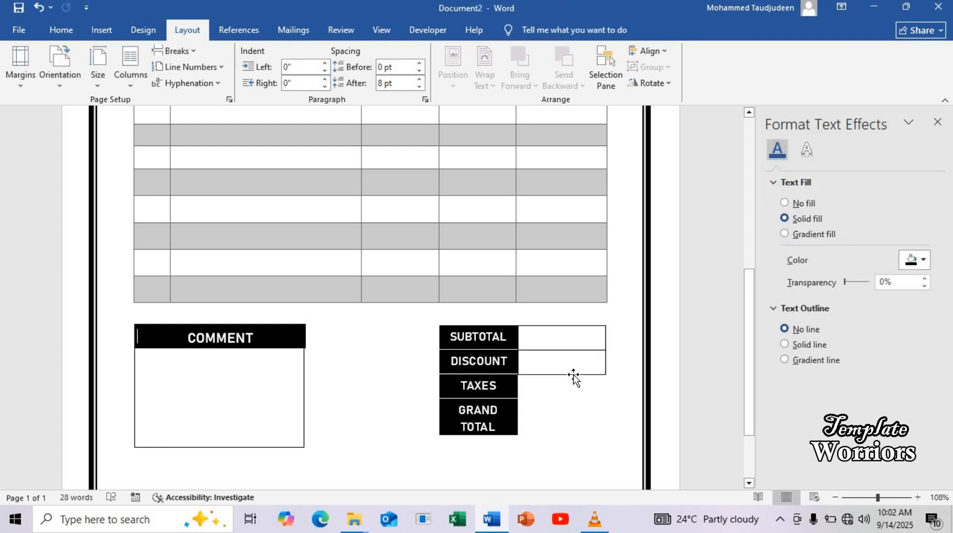
Duplicate the DISCOUNT amount box below itself and nudge the copy into line beside the TAXES bar.
mouse_move(573, 376)
mouse_down()
mouse_move(576, 401)
mouse_move(572, 393)
mouse_up()
key(Up)
key(Up)
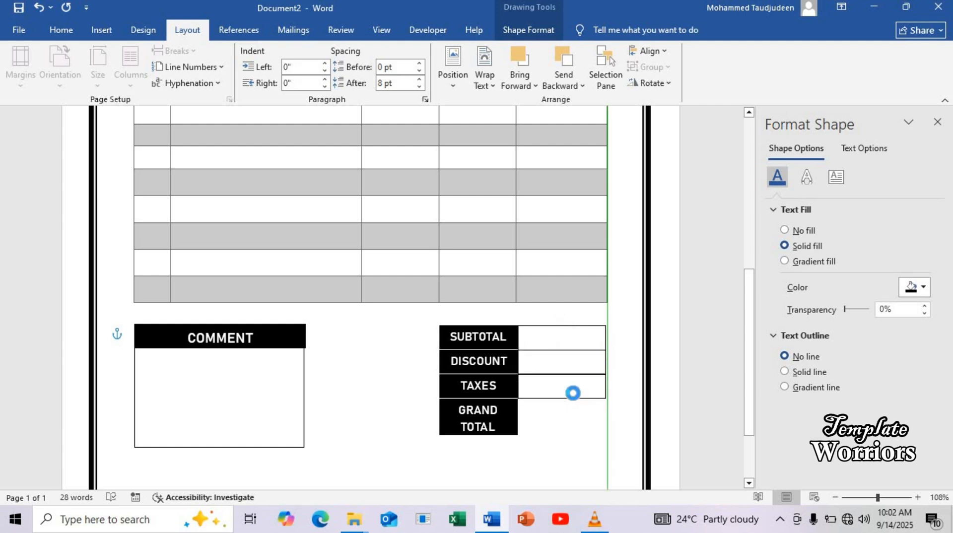